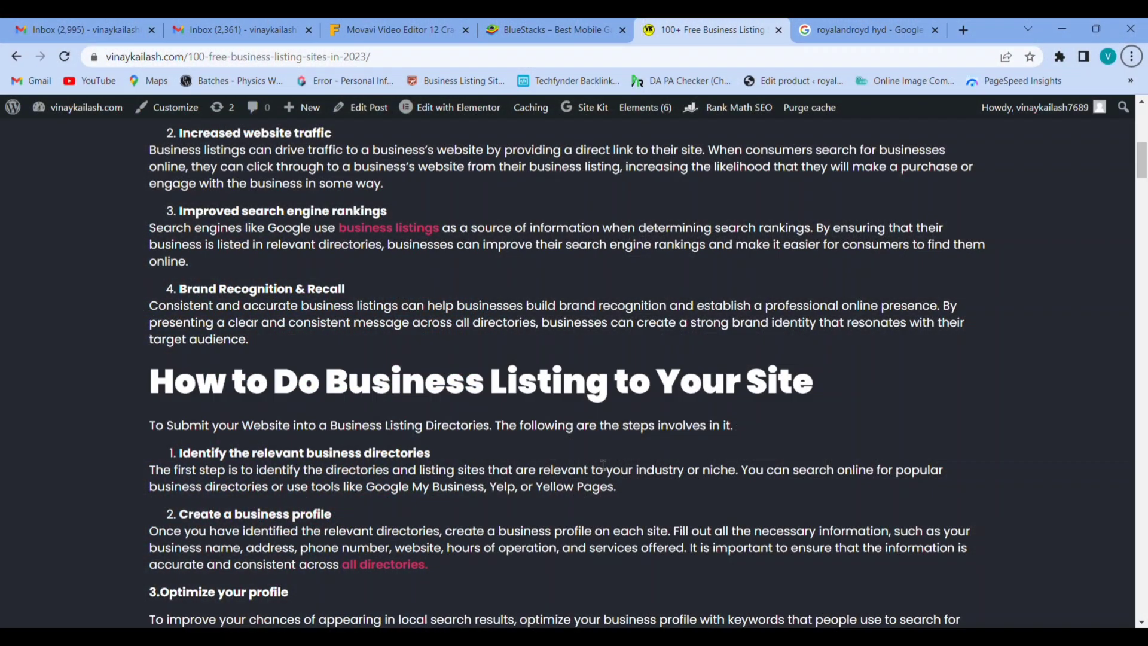
{"action": "scroll", "coordinate": [602, 465], "scroll_direction": "up", "scroll_amount": 10}
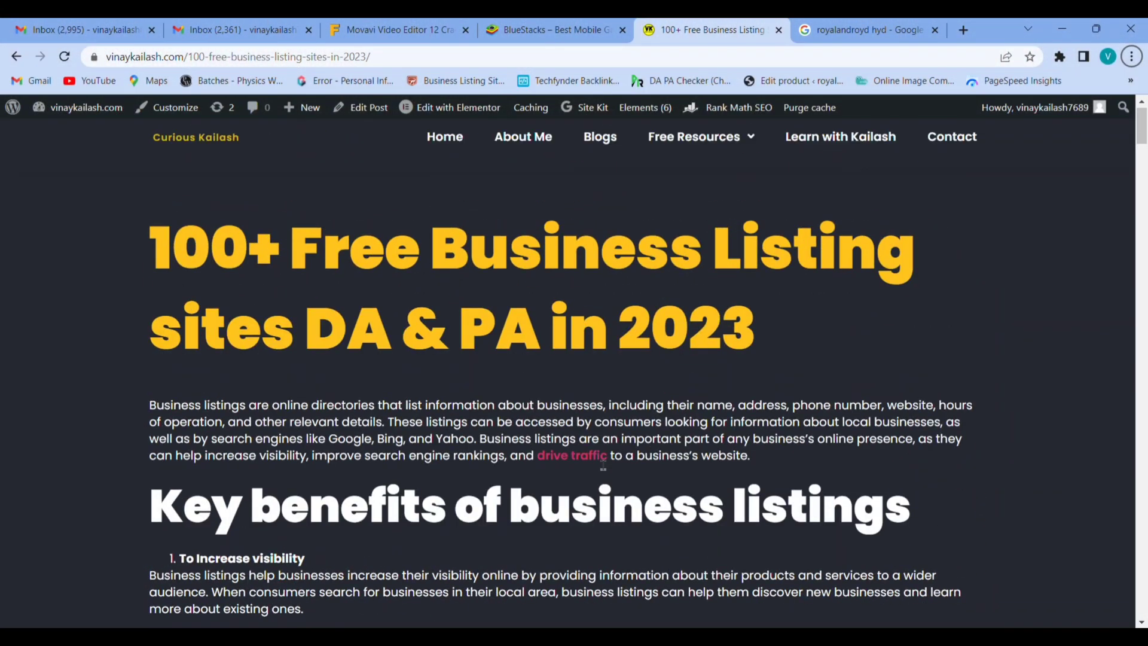
{"action": "scroll", "coordinate": [603, 463], "scroll_direction": "up", "scroll_amount": 1}
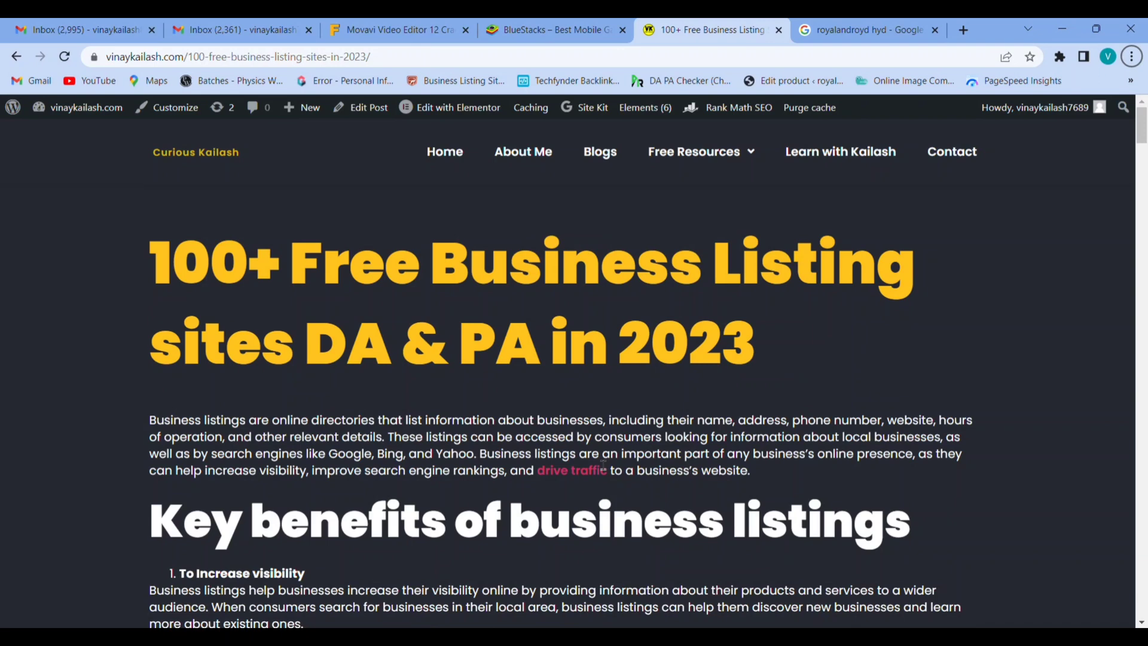
{"action": "scroll", "coordinate": [604, 466], "scroll_direction": "down", "scroll_amount": 1}
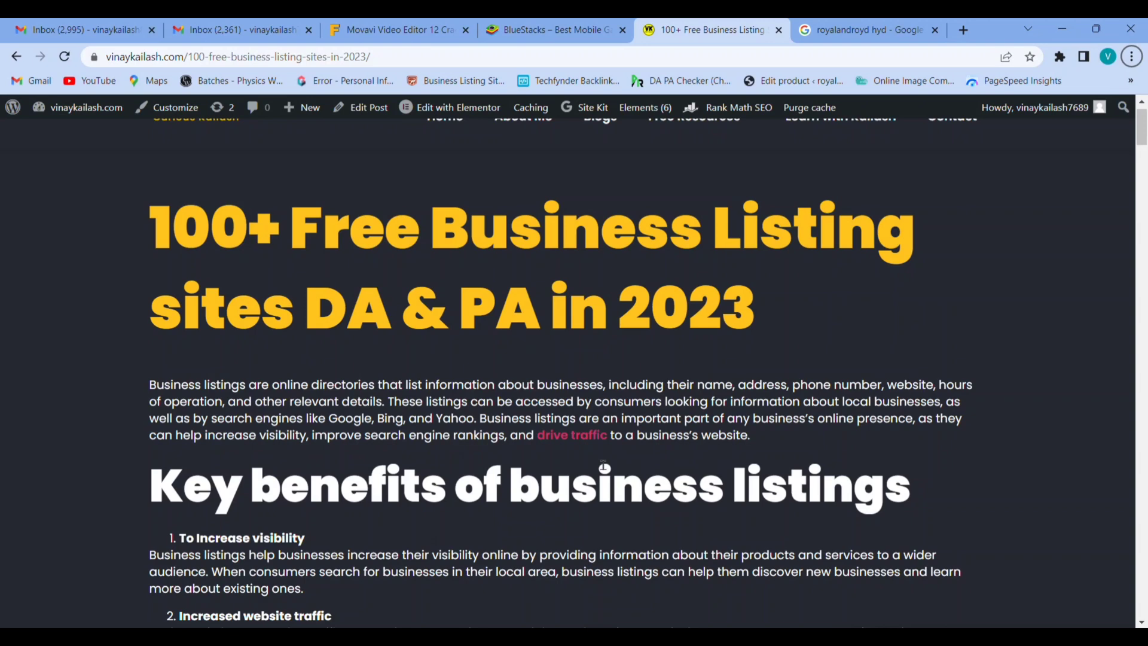
{"action": "scroll", "coordinate": [604, 467], "scroll_direction": "down", "scroll_amount": 2}
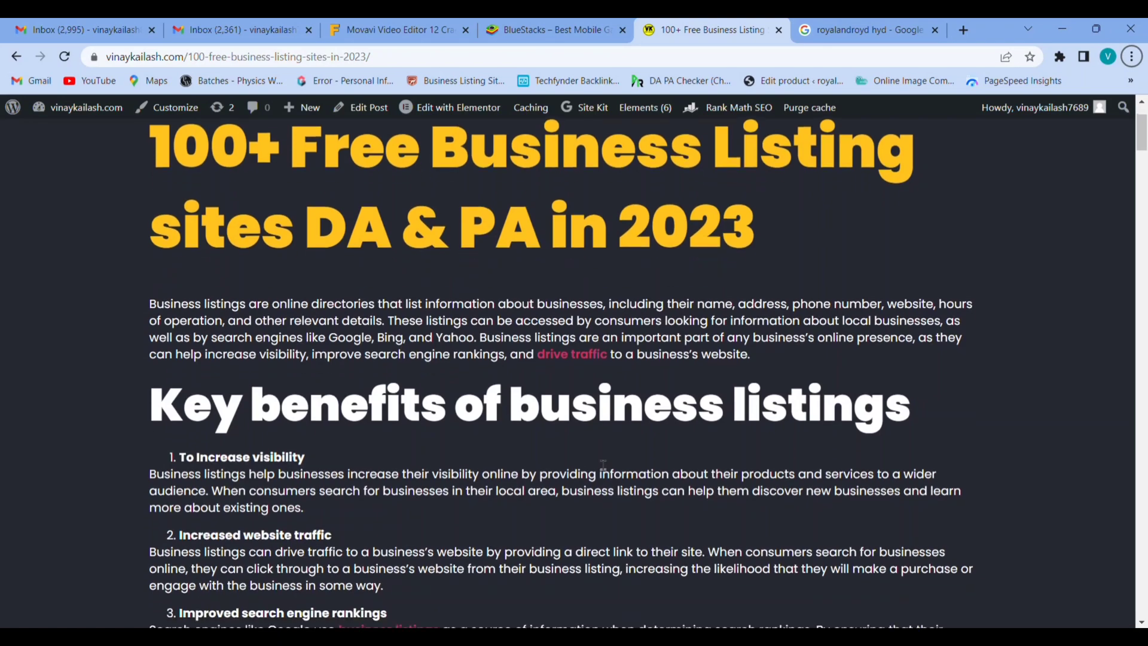
{"action": "scroll", "coordinate": [604, 466], "scroll_direction": "down", "scroll_amount": 3}
{"action": "scroll", "coordinate": [604, 466], "scroll_direction": "down", "scroll_amount": 1}
{"action": "scroll", "coordinate": [604, 466], "scroll_direction": "down", "scroll_amount": 1}
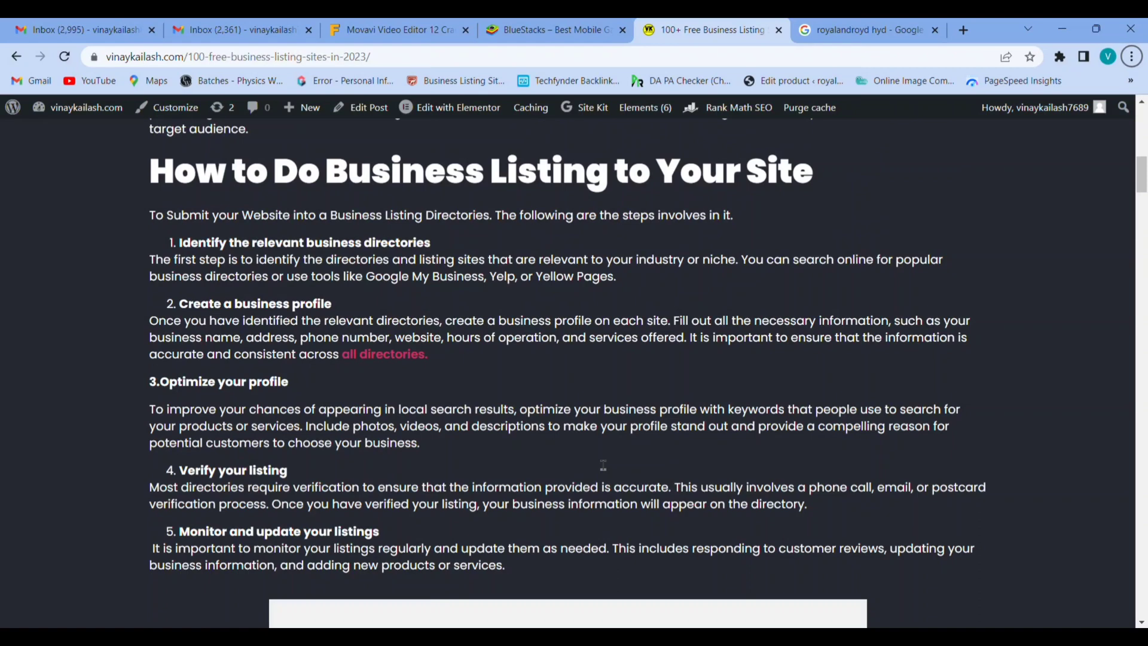
{"action": "scroll", "coordinate": [604, 466], "scroll_direction": "down", "scroll_amount": 1}
{"action": "scroll", "coordinate": [604, 465], "scroll_direction": "down", "scroll_amount": 1}
{"action": "scroll", "coordinate": [603, 466], "scroll_direction": "down", "scroll_amount": 2}
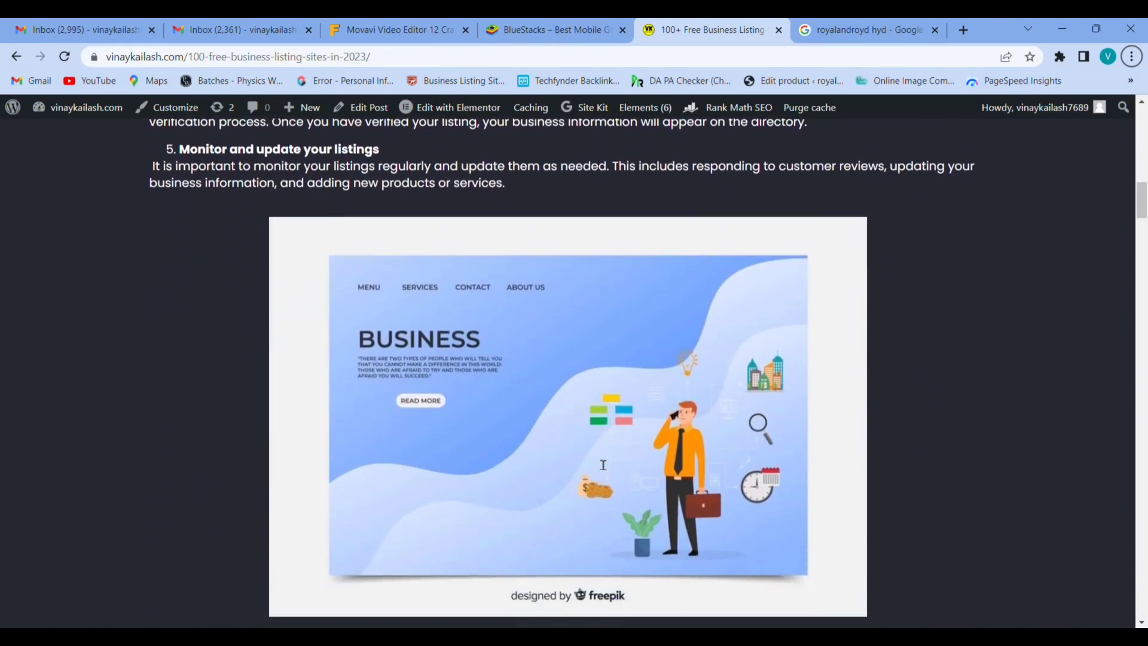
{"action": "scroll", "coordinate": [603, 466], "scroll_direction": "down", "scroll_amount": 1}
{"action": "scroll", "coordinate": [604, 466], "scroll_direction": "down", "scroll_amount": 3}
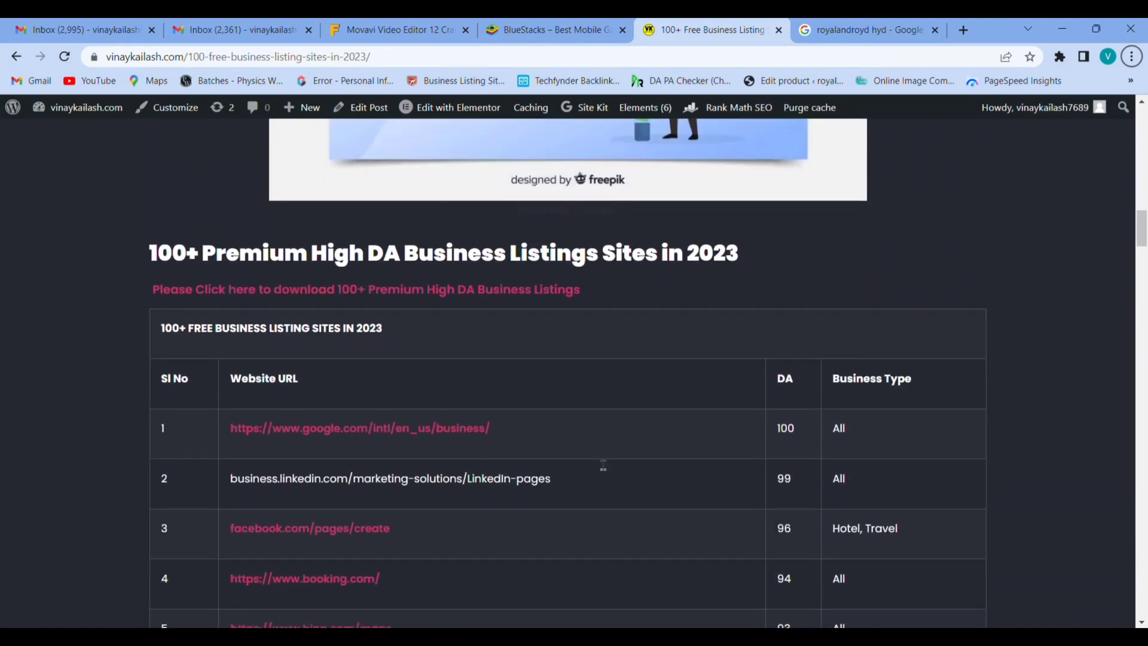
{"action": "scroll", "coordinate": [604, 466], "scroll_direction": "down", "scroll_amount": 1}
{"action": "scroll", "coordinate": [604, 465], "scroll_direction": "down", "scroll_amount": 3}
{"action": "scroll", "coordinate": [603, 466], "scroll_direction": "down", "scroll_amount": 4}
{"action": "scroll", "coordinate": [604, 465], "scroll_direction": "down", "scroll_amount": 4}
{"action": "scroll", "coordinate": [603, 466], "scroll_direction": "down", "scroll_amount": 6}
{"action": "scroll", "coordinate": [604, 465], "scroll_direction": "down", "scroll_amount": 5}
{"action": "scroll", "coordinate": [604, 465], "scroll_direction": "down", "scroll_amount": 4}
{"action": "scroll", "coordinate": [603, 466], "scroll_direction": "down", "scroll_amount": 6}
{"action": "scroll", "coordinate": [603, 466], "scroll_direction": "down", "scroll_amount": 3}
{"action": "scroll", "coordinate": [602, 465], "scroll_direction": "down", "scroll_amount": 3}
{"action": "scroll", "coordinate": [604, 466], "scroll_direction": "down", "scroll_amount": 5}
{"action": "scroll", "coordinate": [603, 466], "scroll_direction": "down", "scroll_amount": 5}
{"action": "scroll", "coordinate": [604, 466], "scroll_direction": "down", "scroll_amount": 4}
{"action": "scroll", "coordinate": [603, 465], "scroll_direction": "up", "scroll_amount": 2}
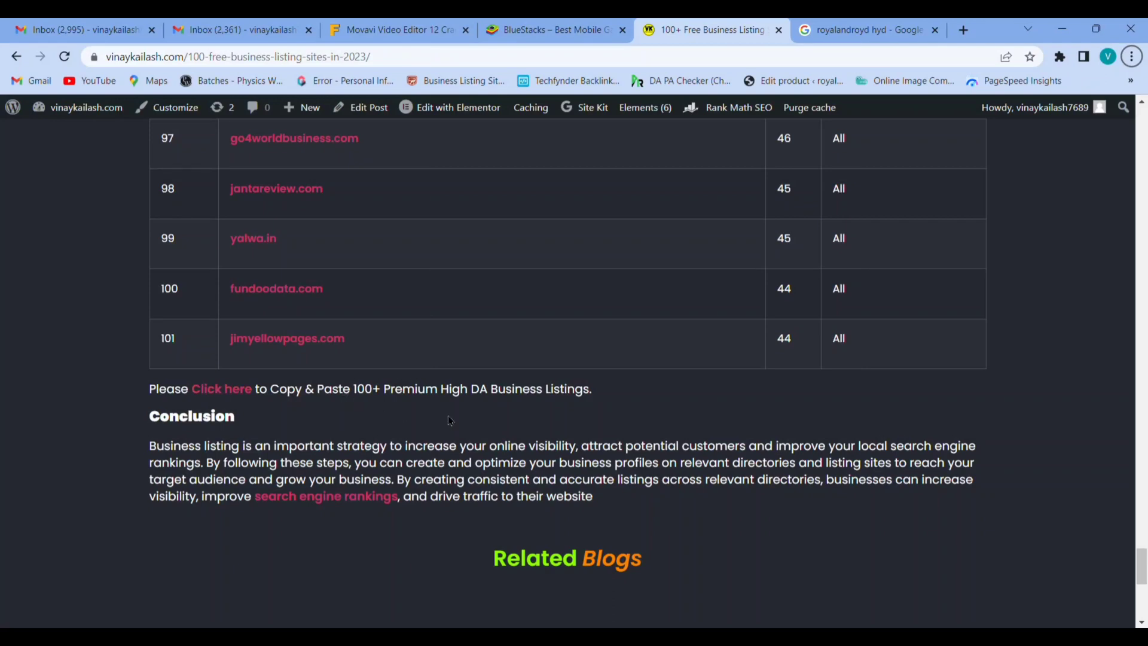
{"action": "scroll", "coordinate": [449, 418], "scroll_direction": "down", "scroll_amount": 5}
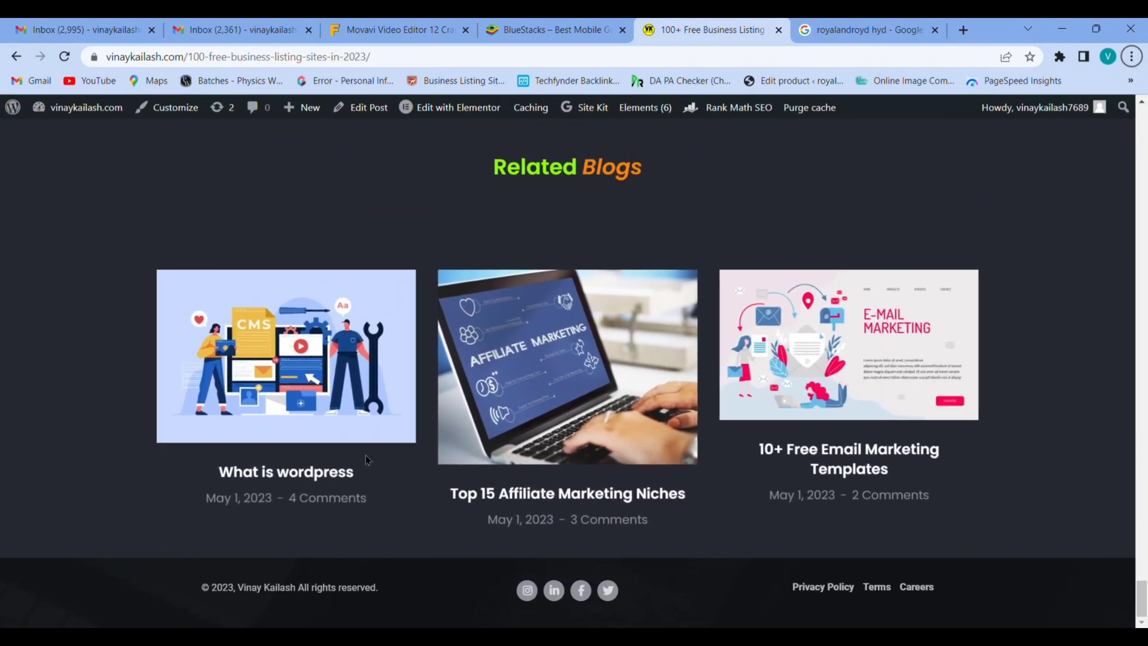
{"action": "scroll", "coordinate": [366, 460], "scroll_direction": "up", "scroll_amount": 2}
{"action": "scroll", "coordinate": [422, 443], "scroll_direction": "up", "scroll_amount": 3}
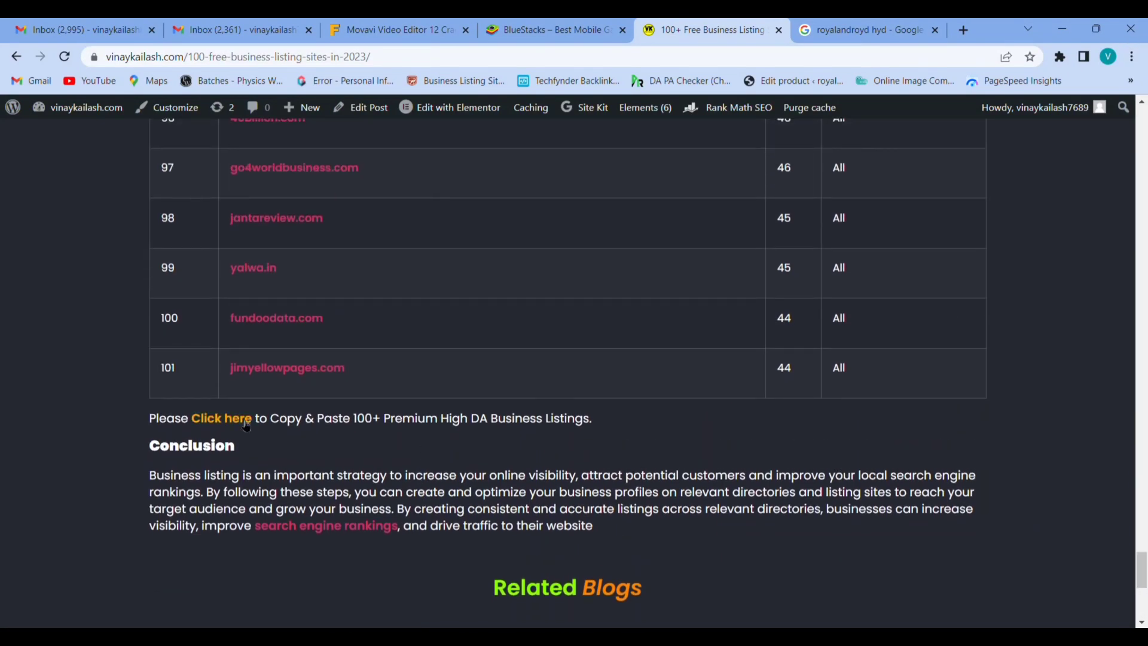
Open the 100+ free business listing sites sheet and scroll to the freelistingindia.in row
{"action": "left_click", "coordinate": [224, 417]}
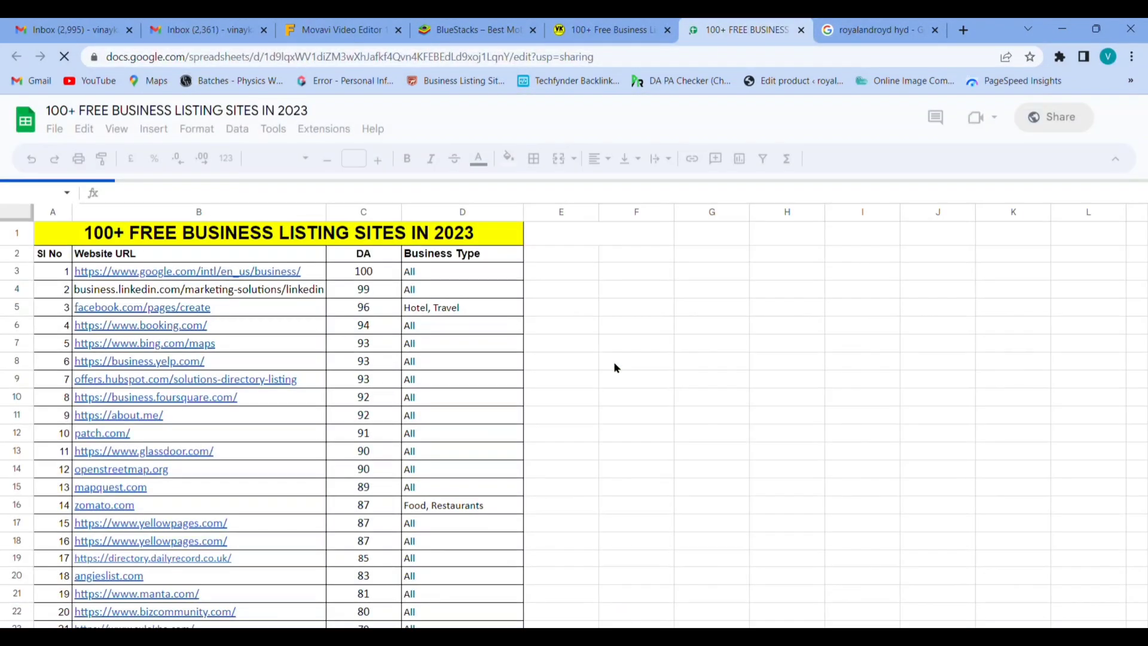
{"action": "scroll", "coordinate": [387, 397], "scroll_direction": "down", "scroll_amount": 1}
{"action": "scroll", "coordinate": [387, 397], "scroll_direction": "down", "scroll_amount": 2}
{"action": "left_click", "coordinate": [305, 389]}
{"action": "key", "text": "Page_Down"}
{"action": "key", "text": "Page_Down"}
{"action": "key", "text": "Page_Down"}
{"action": "key", "text": "Page_Down"}
{"action": "key", "text": "Page_Up"}
{"action": "key", "text": "Page_Up"}
{"action": "key", "text": "Page_Up"}
{"action": "key", "text": "Page_Up"}
{"action": "key", "text": "Page_Down"}
{"action": "key", "text": "Page_Down"}
{"action": "key", "text": "Page_Down"}
{"action": "key", "text": "Page_Down"}
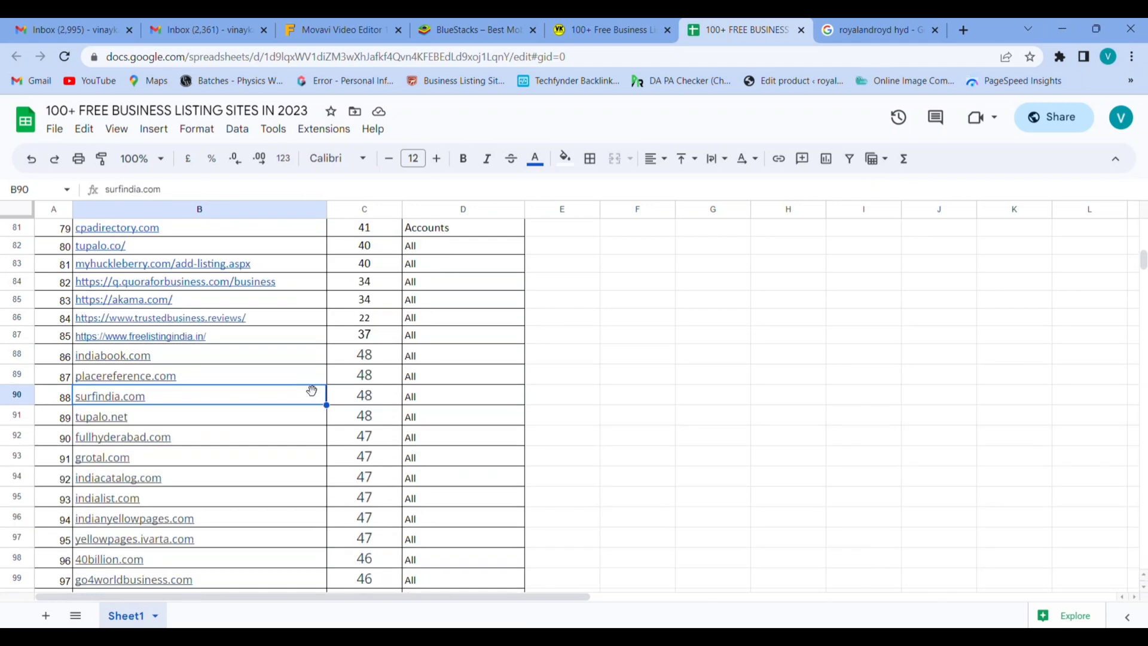
{"action": "key", "text": "Down"}
{"action": "key", "text": "Down"}
{"action": "key", "text": "Down"}
{"action": "key", "text": "Down"}
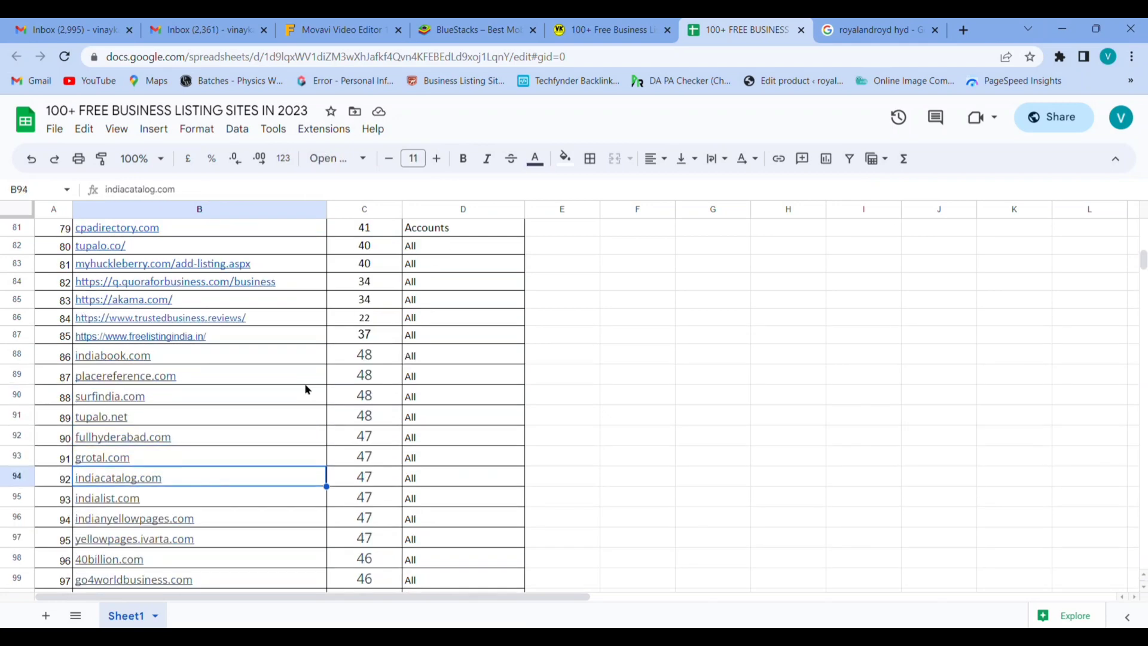
{"action": "key", "text": "Up"}
{"action": "key", "text": "Up"}
{"action": "key", "text": "Up"}
{"action": "key", "text": "Up"}
{"action": "key", "text": "Down"}
{"action": "key", "text": "Down"}
{"action": "key", "text": "Down"}
{"action": "key", "text": "Down"}
{"action": "key", "text": "Up"}
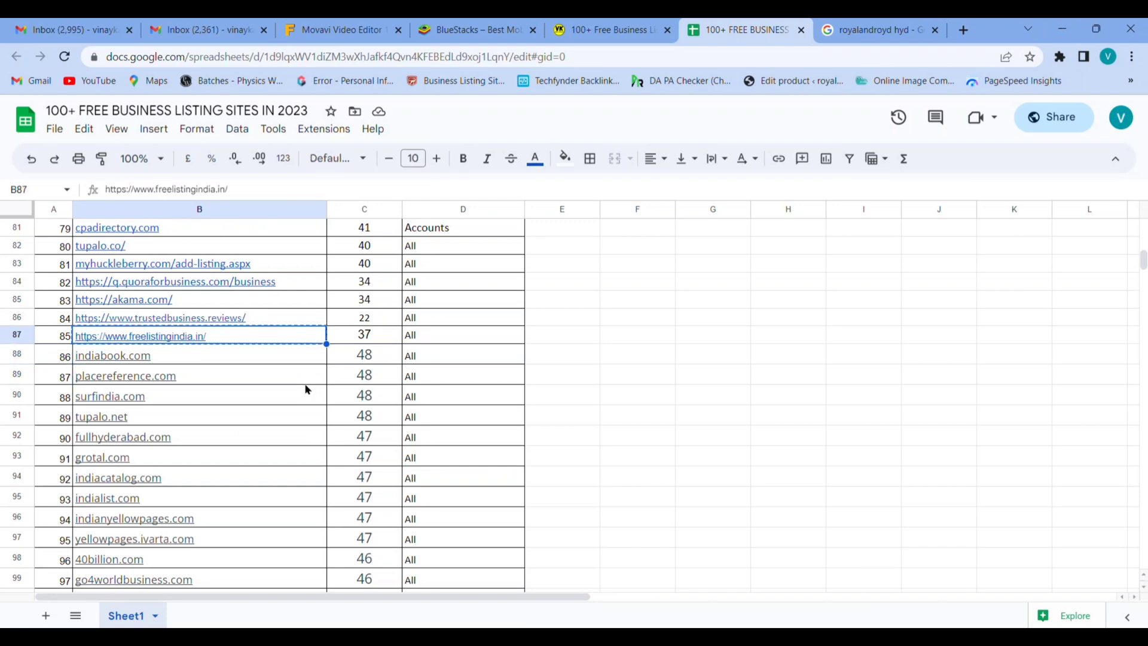
Load the copied freelistingindia.in address in a new tab
{"action": "left_click", "coordinate": [964, 30]}
{"action": "type", "text": "https://www.freelistingindia.in/"}
{"action": "key", "text": "Return"}
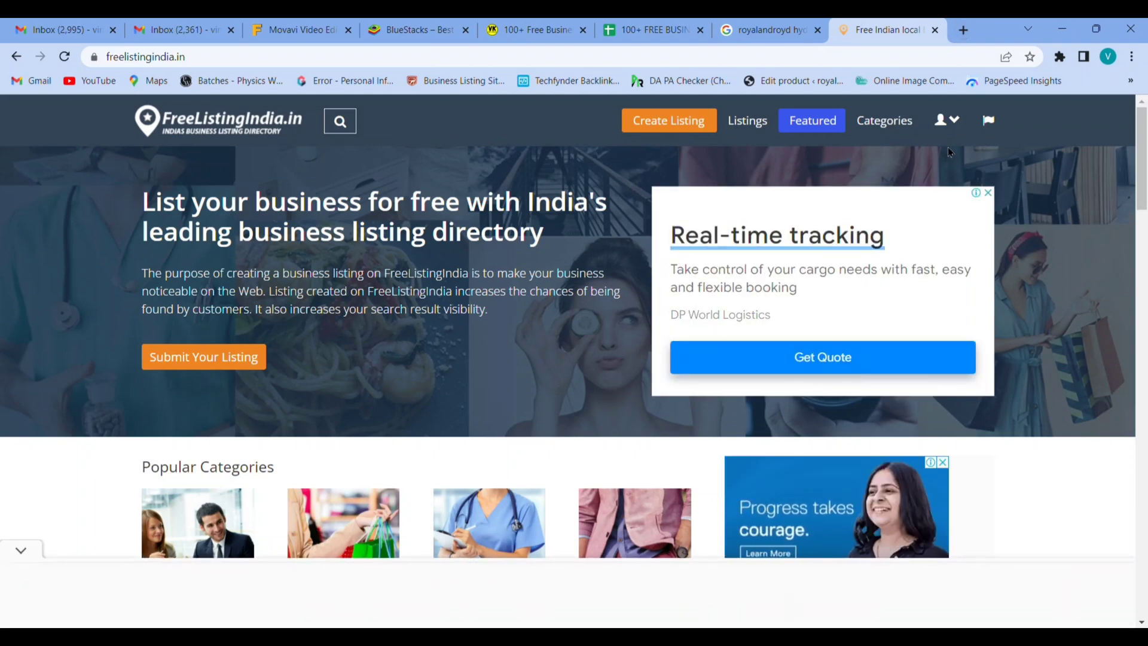
Sign out of FreeListingIndia.in and sign back in with a different Google account
{"action": "left_click", "coordinate": [955, 128]}
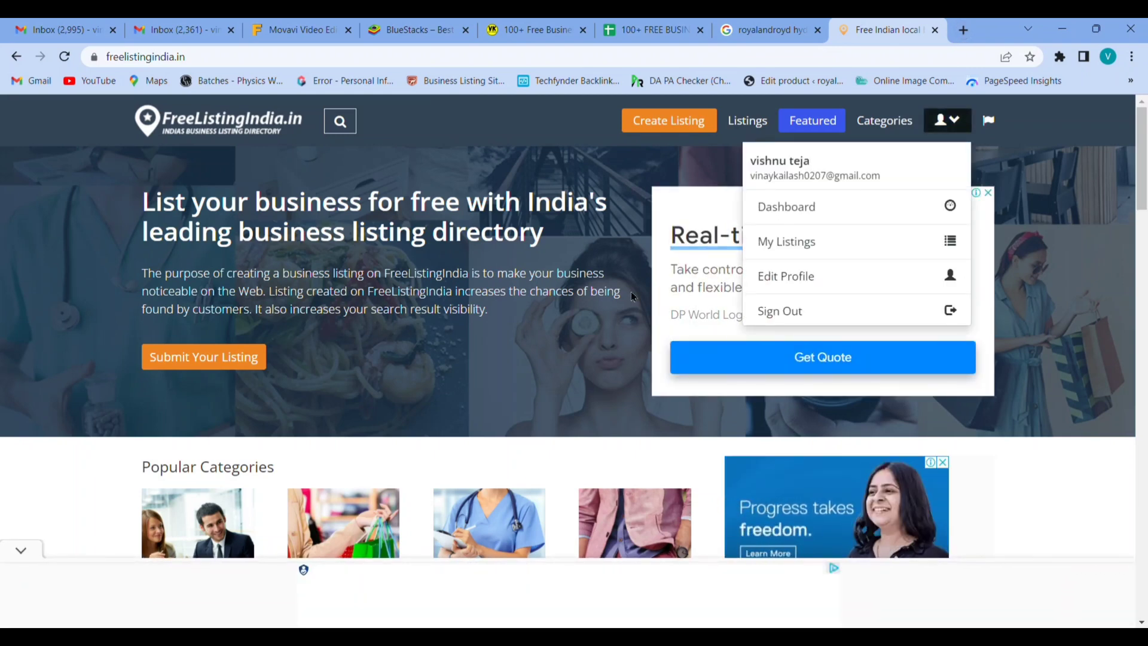
{"action": "left_click", "coordinate": [797, 314]}
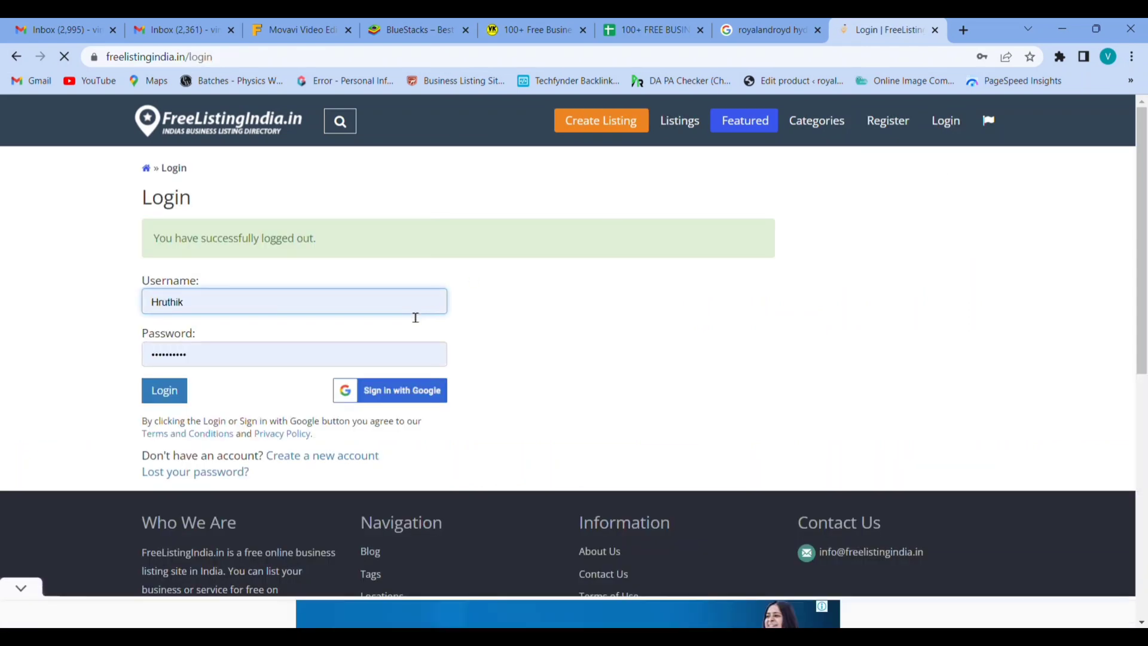
{"action": "left_click", "coordinate": [402, 390]}
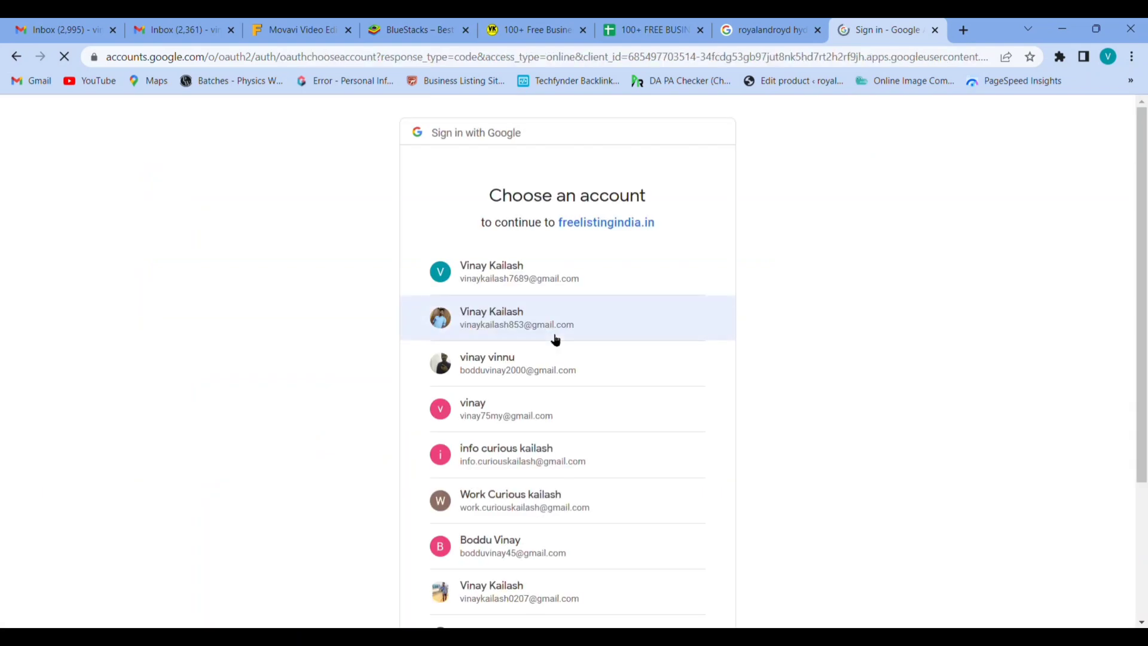
{"action": "scroll", "coordinate": [507, 551], "scroll_direction": "down", "scroll_amount": 1}
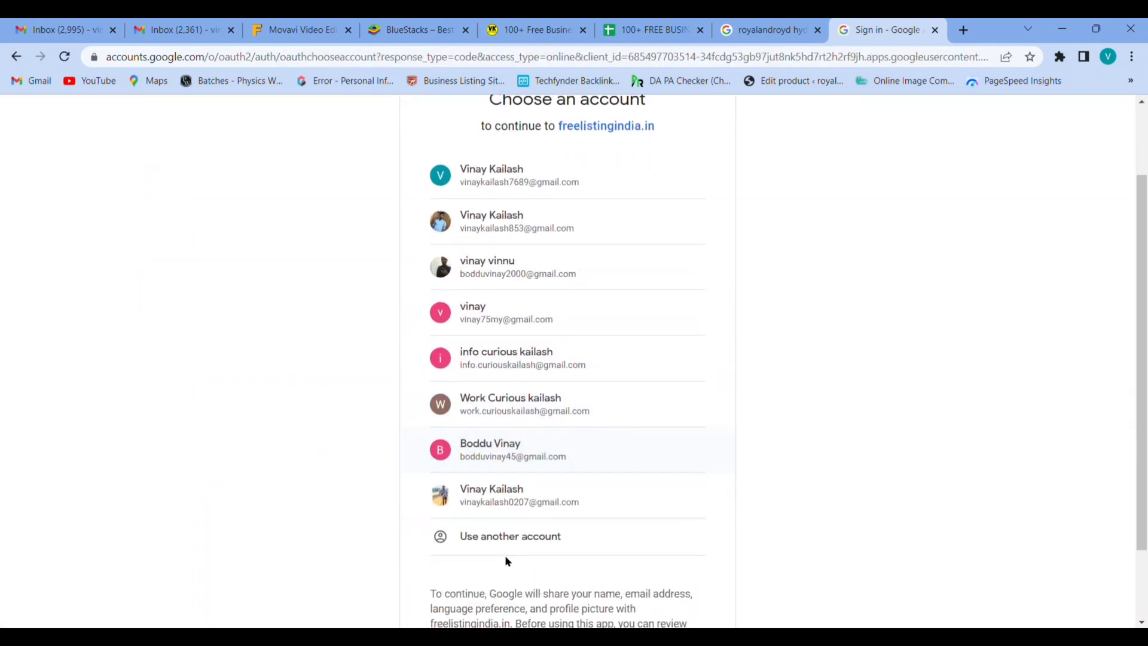
{"action": "left_click", "coordinate": [499, 409]}
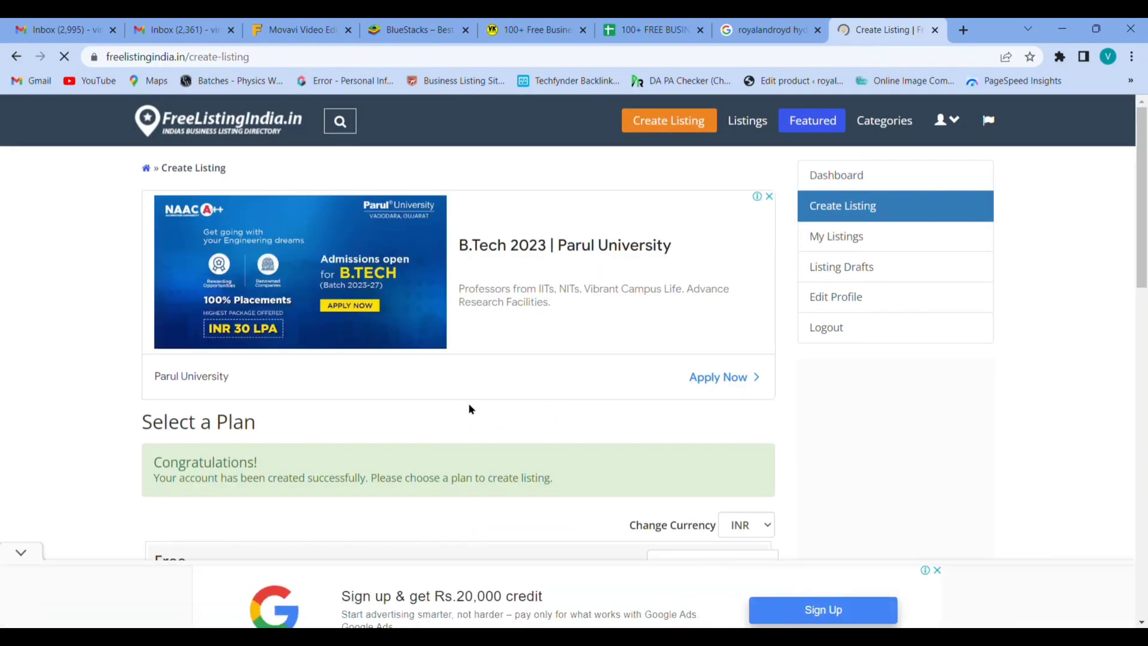
{"action": "scroll", "coordinate": [469, 402], "scroll_direction": "down", "scroll_amount": 2}
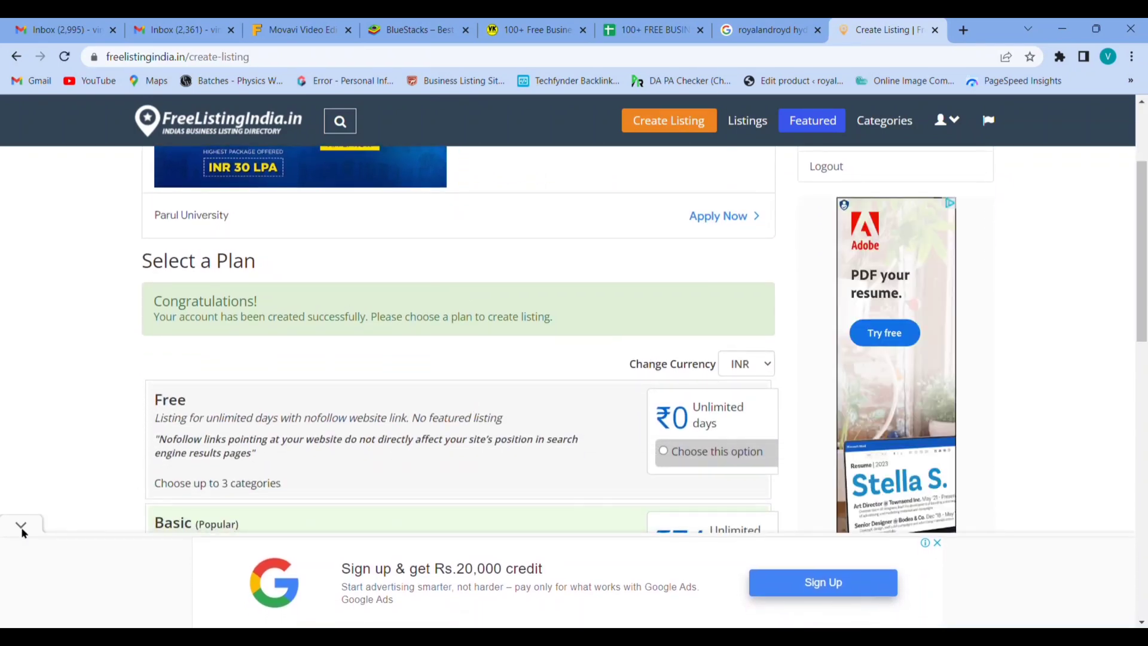
Dismiss the bottom ad, start Create Listing, choose the Free plan and continue
{"action": "left_click", "coordinate": [21, 532]}
{"action": "scroll", "coordinate": [318, 415], "scroll_direction": "up", "scroll_amount": 2}
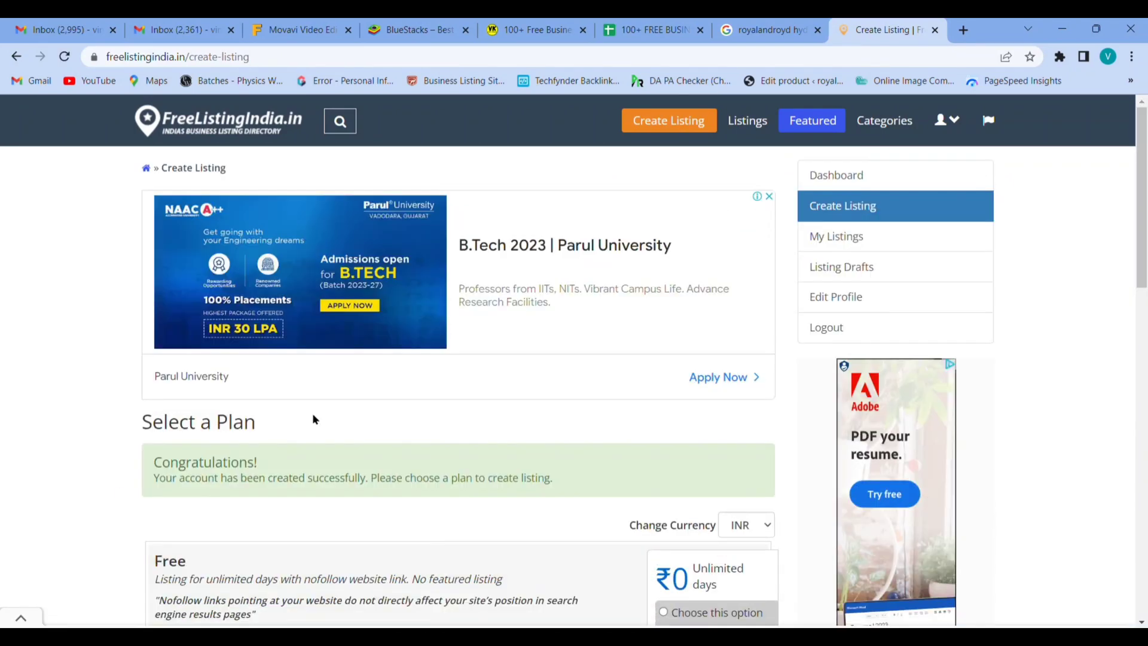
{"action": "left_click", "coordinate": [669, 133]}
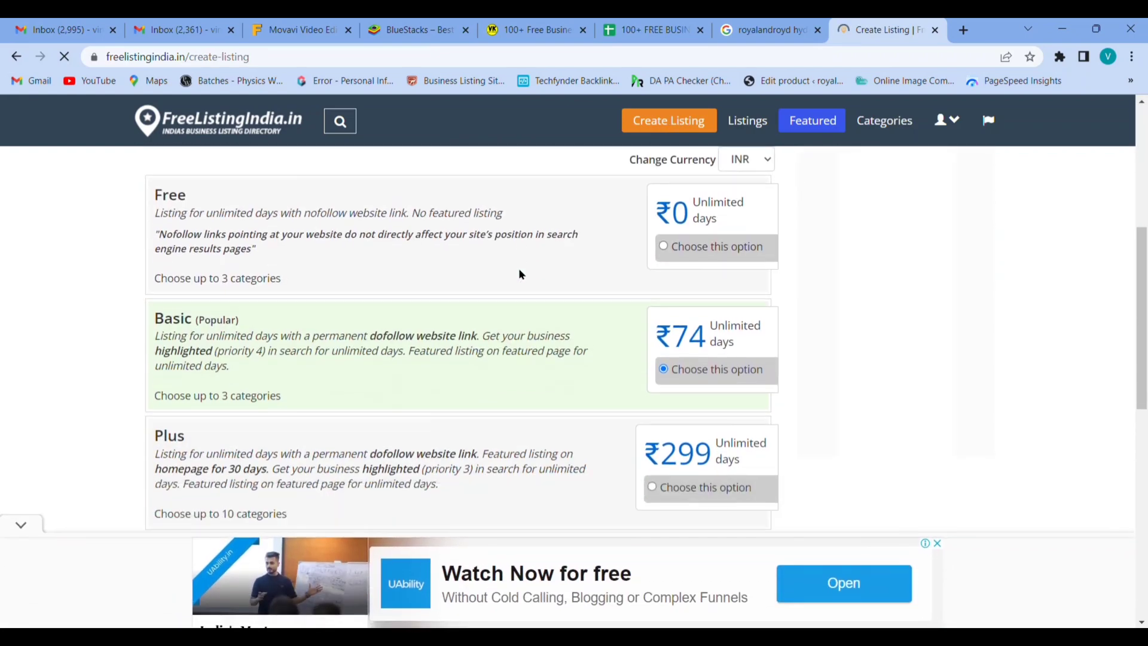
{"action": "scroll", "coordinate": [519, 273], "scroll_direction": "down", "scroll_amount": 1}
{"action": "scroll", "coordinate": [518, 274], "scroll_direction": "down", "scroll_amount": 1}
{"action": "scroll", "coordinate": [518, 274], "scroll_direction": "down", "scroll_amount": 2}
{"action": "scroll", "coordinate": [519, 274], "scroll_direction": "down", "scroll_amount": 2}
{"action": "scroll", "coordinate": [518, 274], "scroll_direction": "up", "scroll_amount": 5}
{"action": "scroll", "coordinate": [519, 274], "scroll_direction": "up", "scroll_amount": 1}
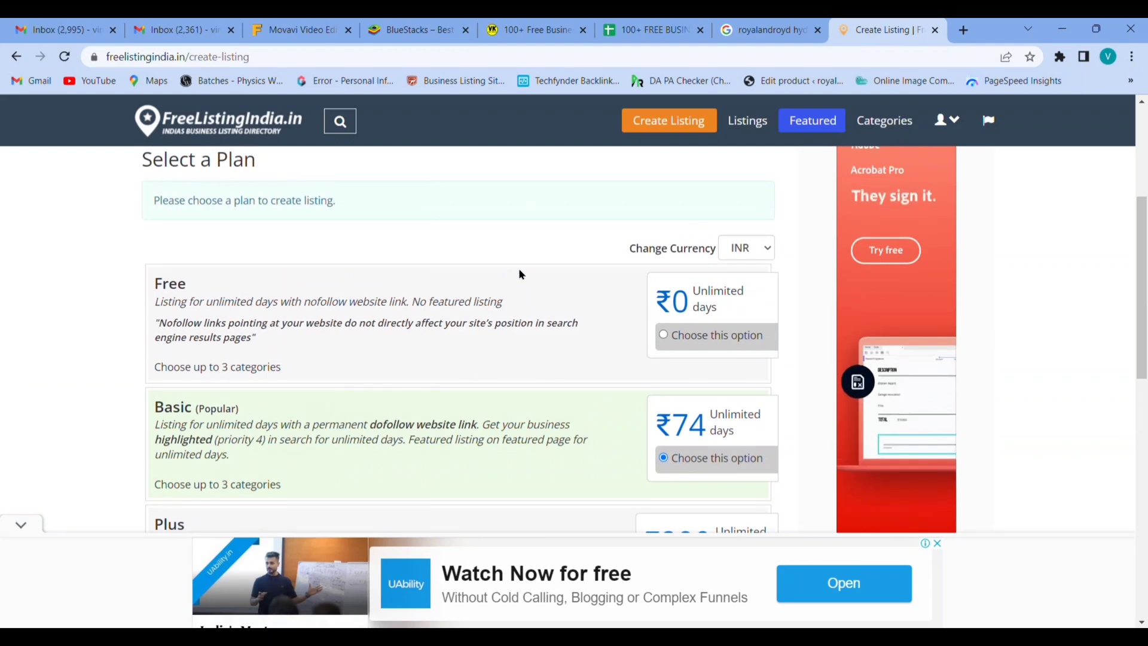
{"action": "left_click", "coordinate": [665, 341]}
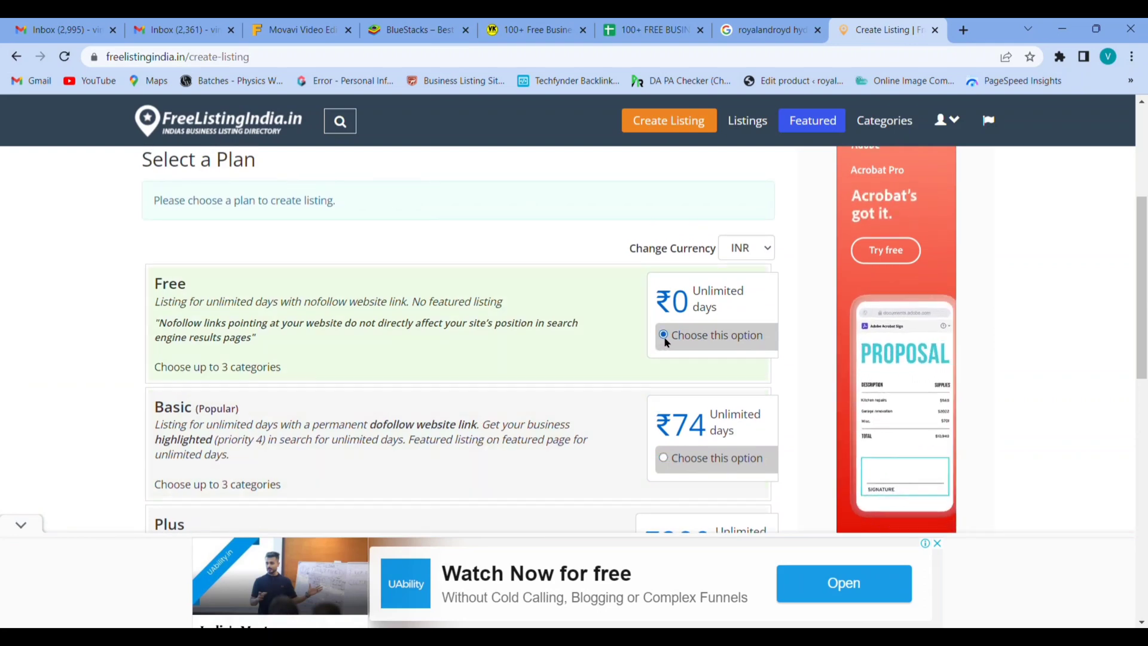
{"action": "scroll", "coordinate": [541, 330], "scroll_direction": "down", "scroll_amount": 5}
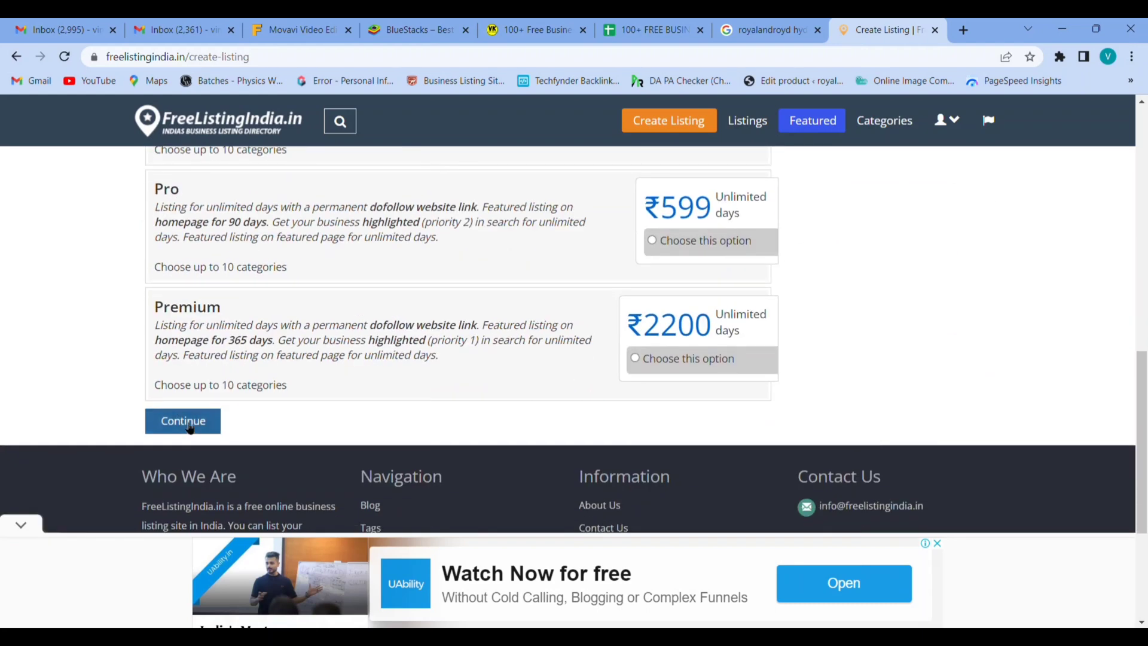
{"action": "left_click", "coordinate": [189, 430]}
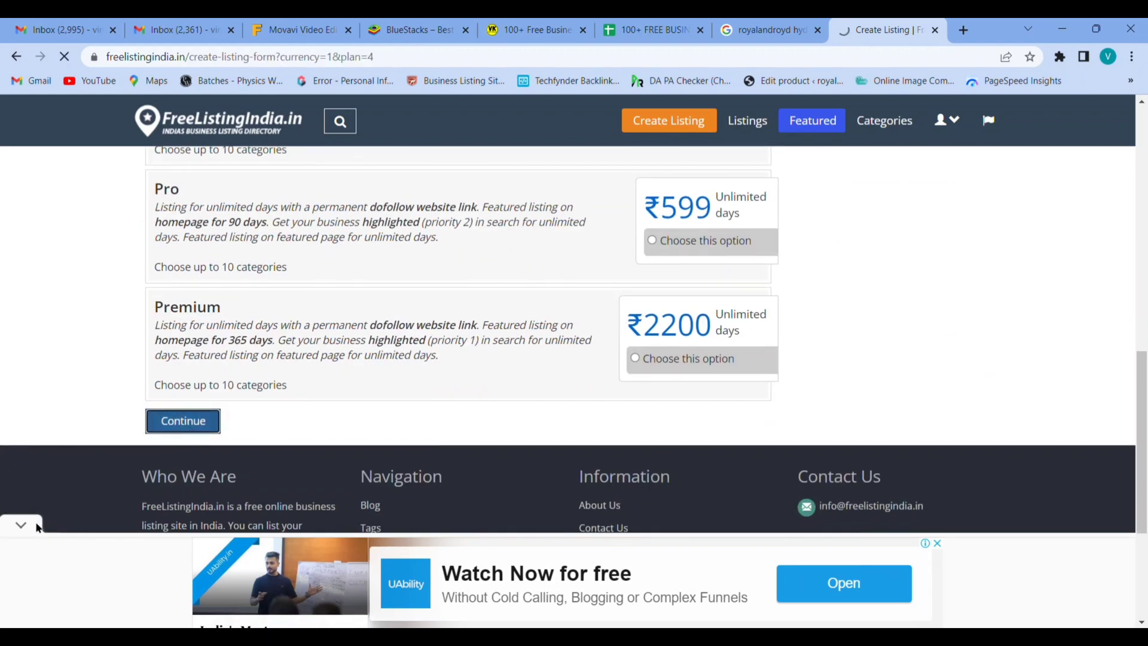
{"action": "scroll", "coordinate": [337, 467], "scroll_direction": "down", "scroll_amount": 2}
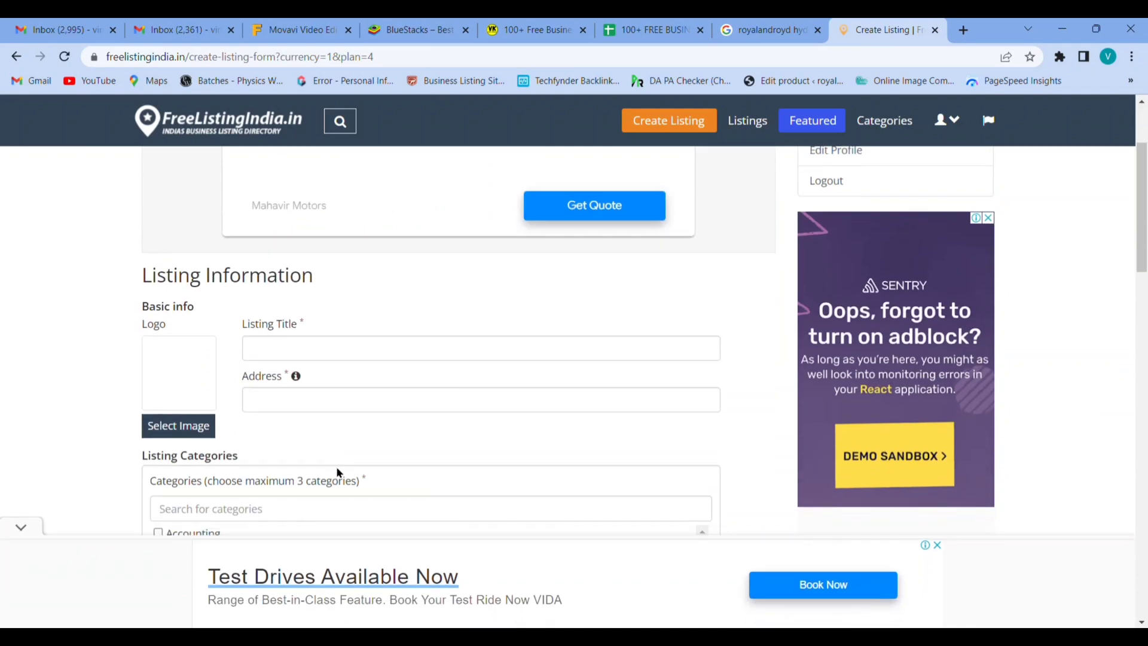
{"action": "scroll", "coordinate": [345, 477], "scroll_direction": "down", "scroll_amount": 1}
Paste the Royal and Royd wholesale shirts title into Listing Title
{"action": "left_click", "coordinate": [311, 308]}
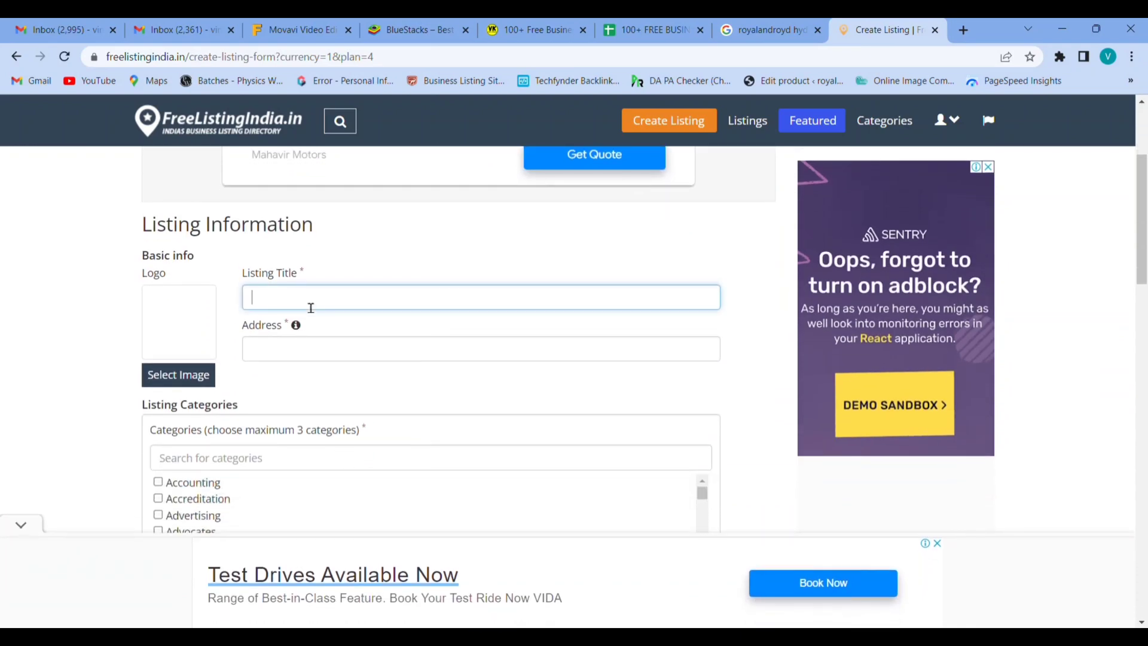
{"action": "left_click", "coordinate": [906, 584]}
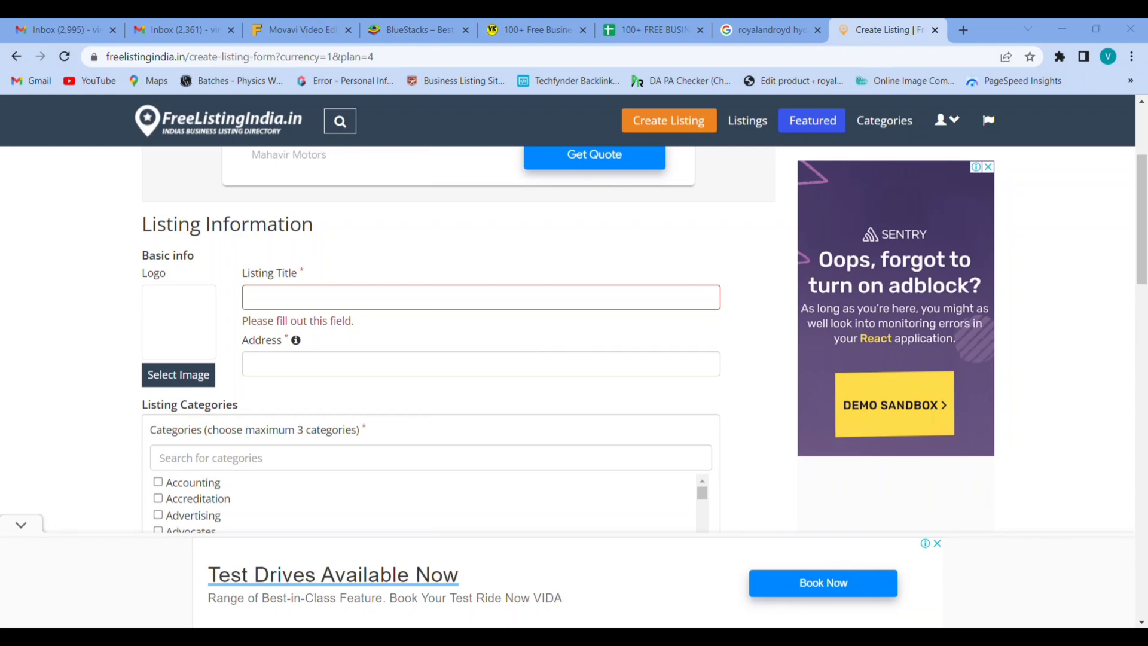
{"action": "type", "text": "Wholesale T Shirts & Formal shirts Suppliers in India |Royal and Royd"}
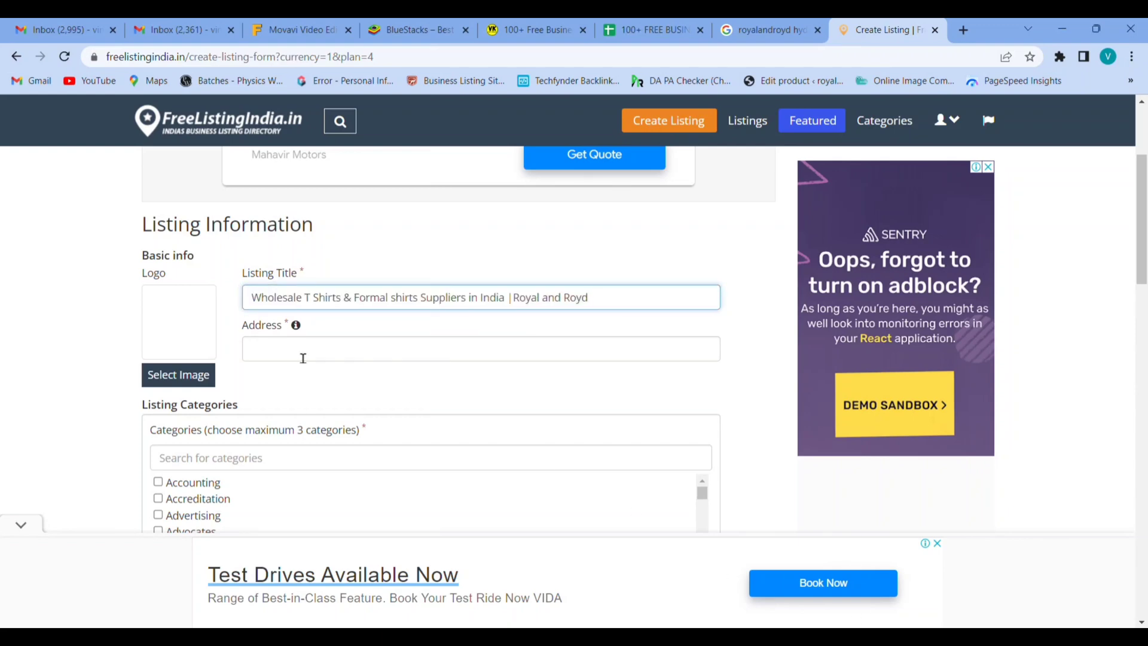
Enter the Thirumurthy Colony address and upload the Royal & Royd logo
{"action": "left_click", "coordinate": [302, 357]}
{"action": "key", "text": "ctrl+v"}
{"action": "key", "text": "ctrl+a"}
{"action": "key", "text": "ctrl+v"}
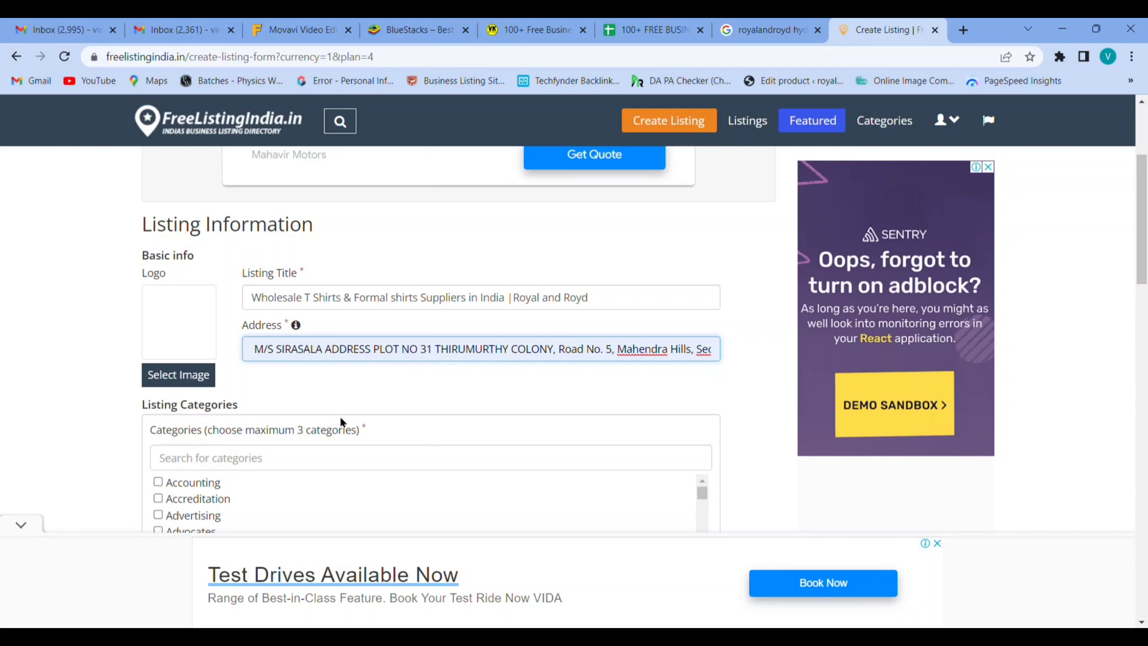
{"action": "left_click", "coordinate": [188, 385]}
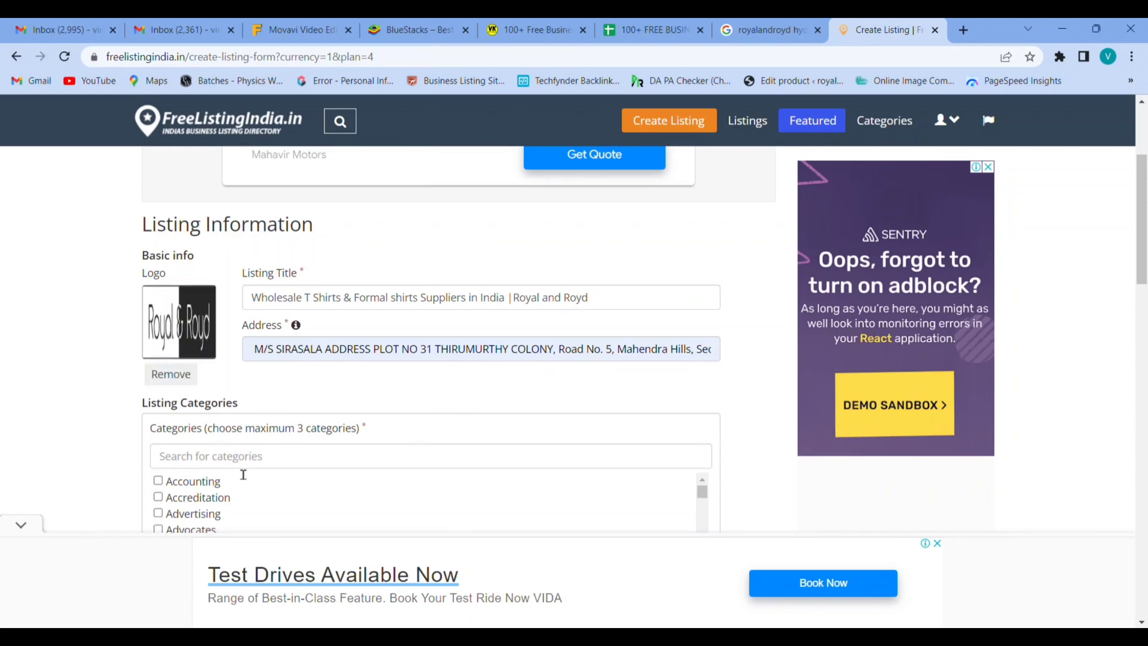
{"action": "left_click", "coordinate": [219, 464]}
{"action": "scroll", "coordinate": [336, 377], "scroll_direction": "down", "scroll_amount": 2}
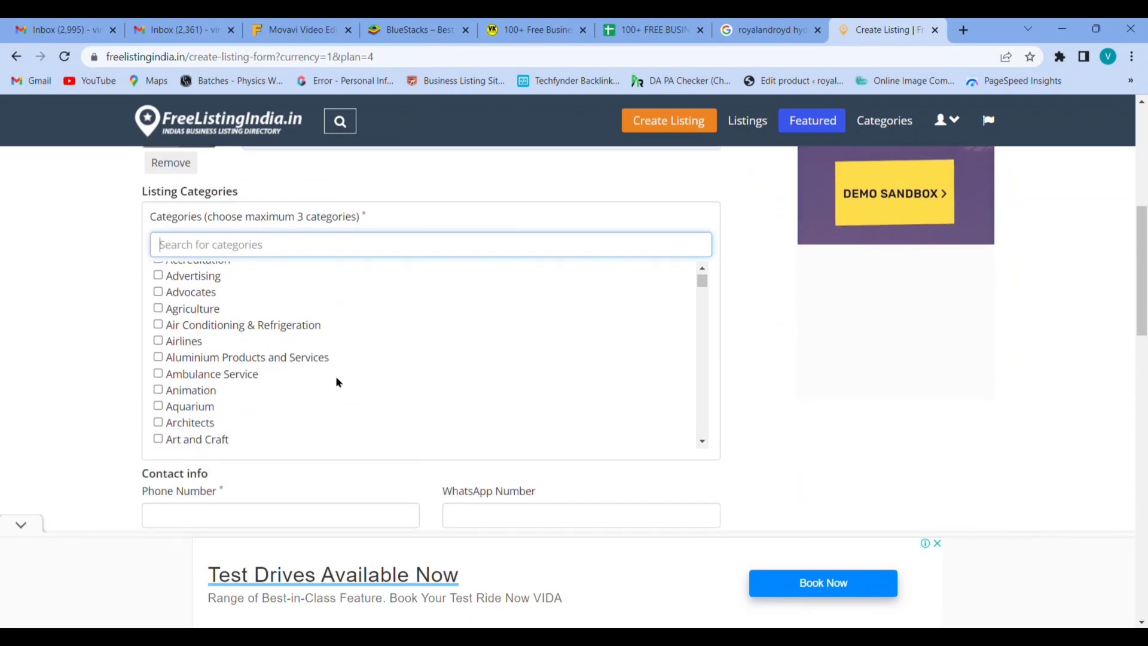
{"action": "scroll", "coordinate": [220, 339], "scroll_direction": "down", "scroll_amount": 2}
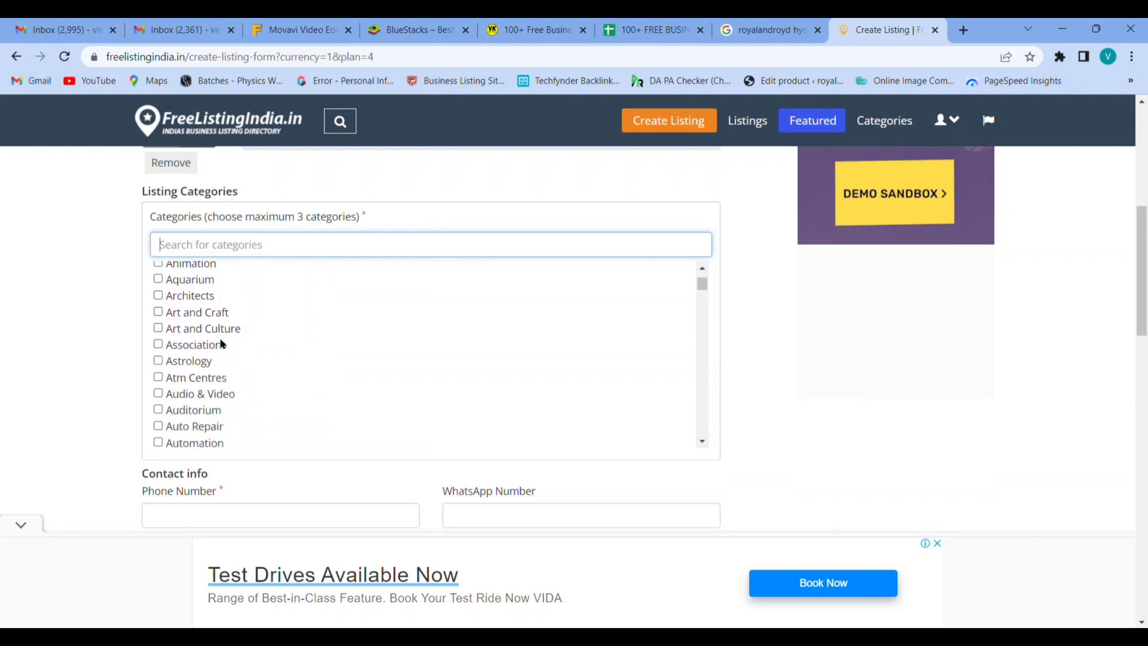
{"action": "scroll", "coordinate": [246, 374], "scroll_direction": "down", "scroll_amount": 2}
{"action": "scroll", "coordinate": [246, 377], "scroll_direction": "down", "scroll_amount": 2}
{"action": "scroll", "coordinate": [245, 377], "scroll_direction": "down", "scroll_amount": 1}
{"action": "scroll", "coordinate": [246, 378], "scroll_direction": "down", "scroll_amount": 1}
{"action": "scroll", "coordinate": [246, 377], "scroll_direction": "down", "scroll_amount": 1}
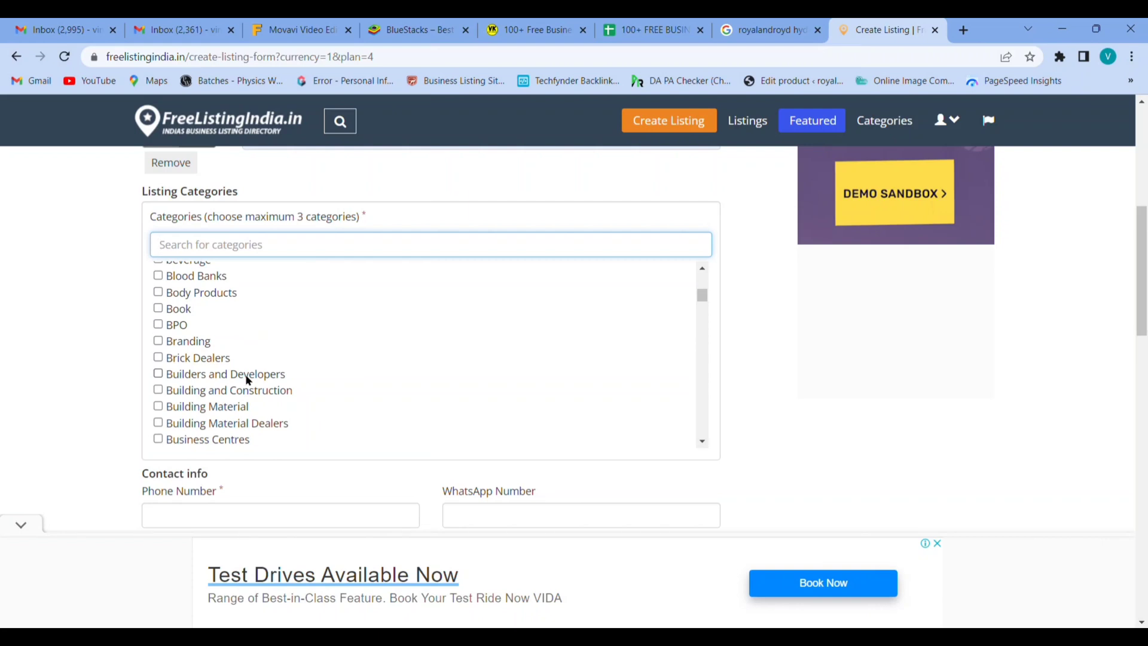
{"action": "type", "text": "text"}
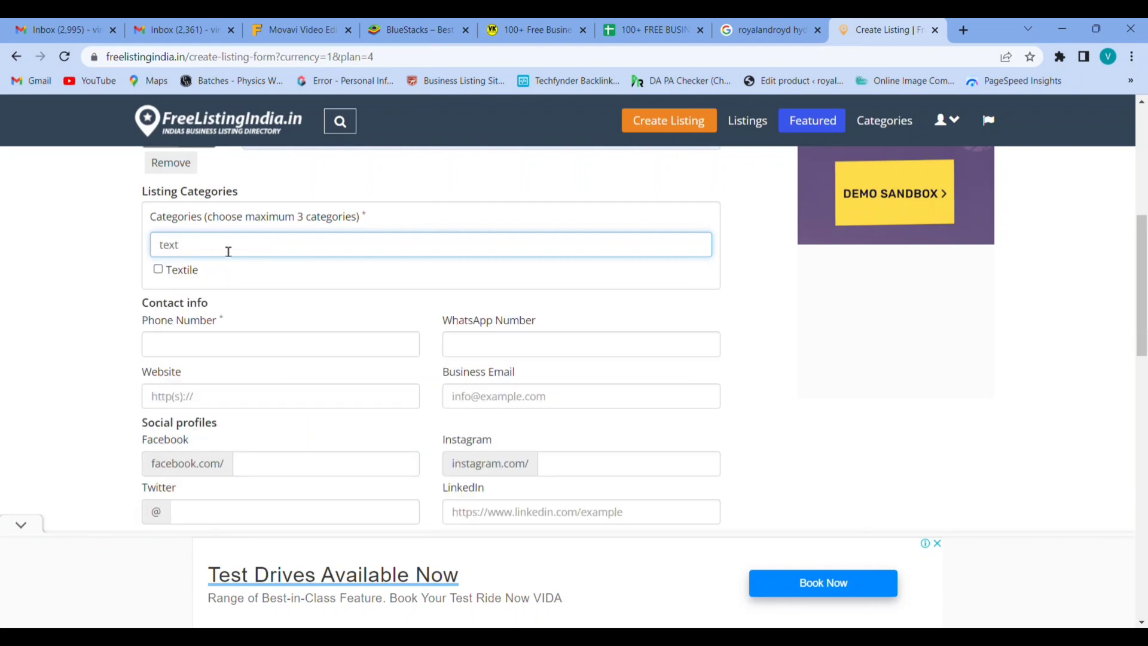
Search the category list and tick Textile, Bags and Clothing
{"action": "left_click", "coordinate": [159, 269]}
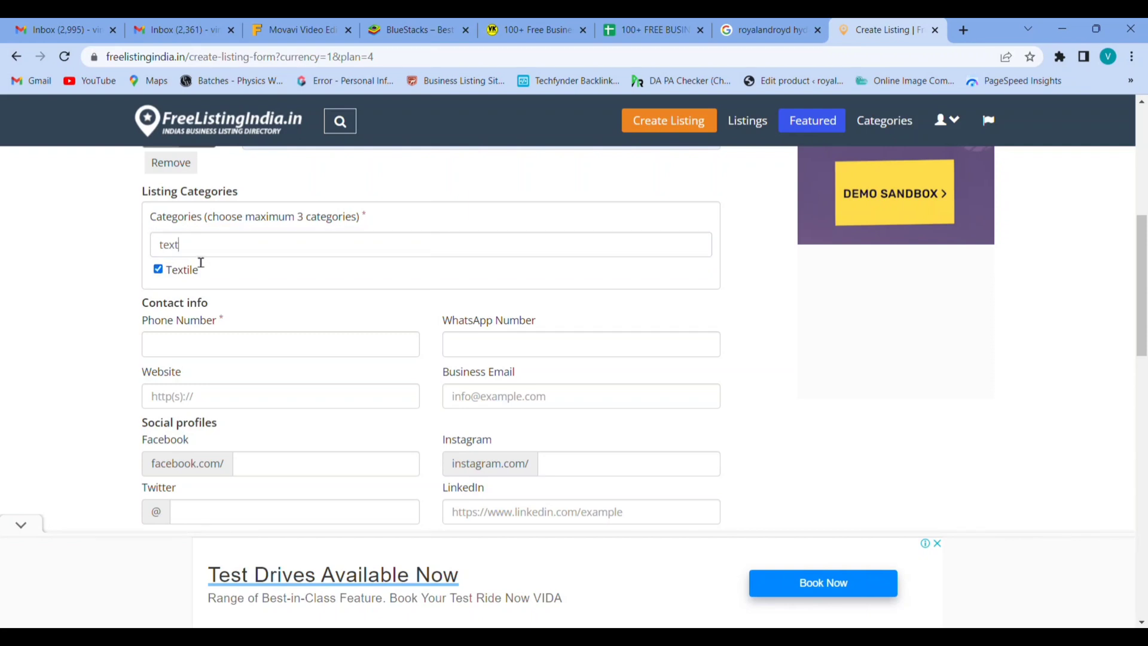
{"action": "key", "text": "BackSpace"}
{"action": "type", "text": "bags"}
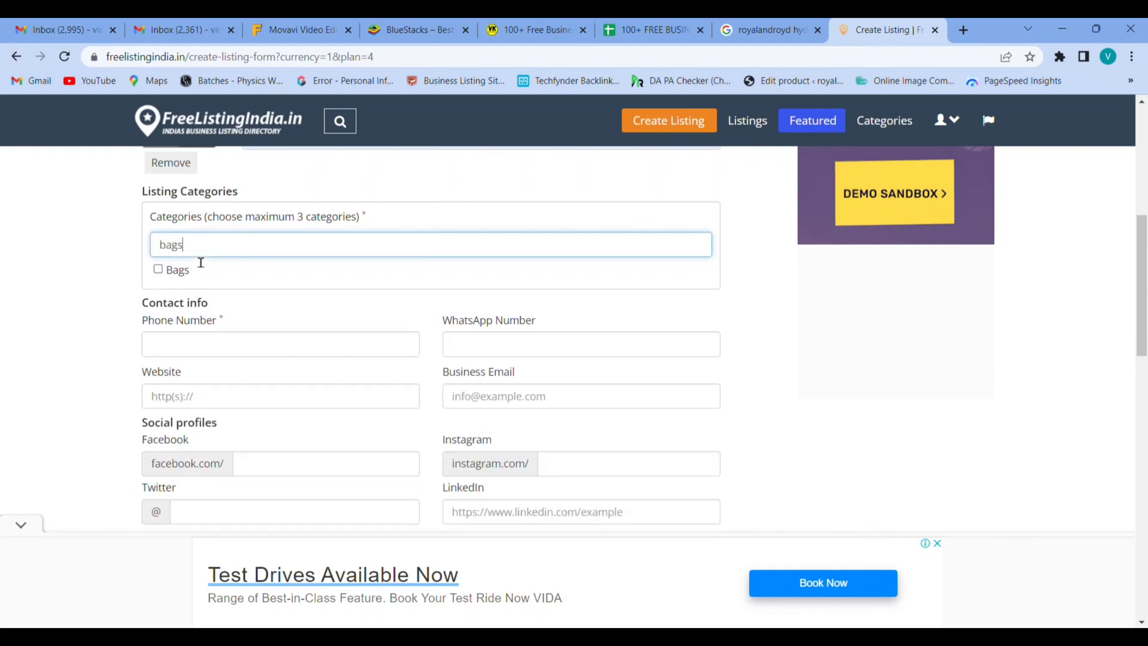
{"action": "left_click", "coordinate": [158, 270]}
{"action": "left_click", "coordinate": [202, 253]}
{"action": "key", "text": "ctrl+a"}
{"action": "key", "text": "BackSpace"}
{"action": "type", "text": "unifo"}
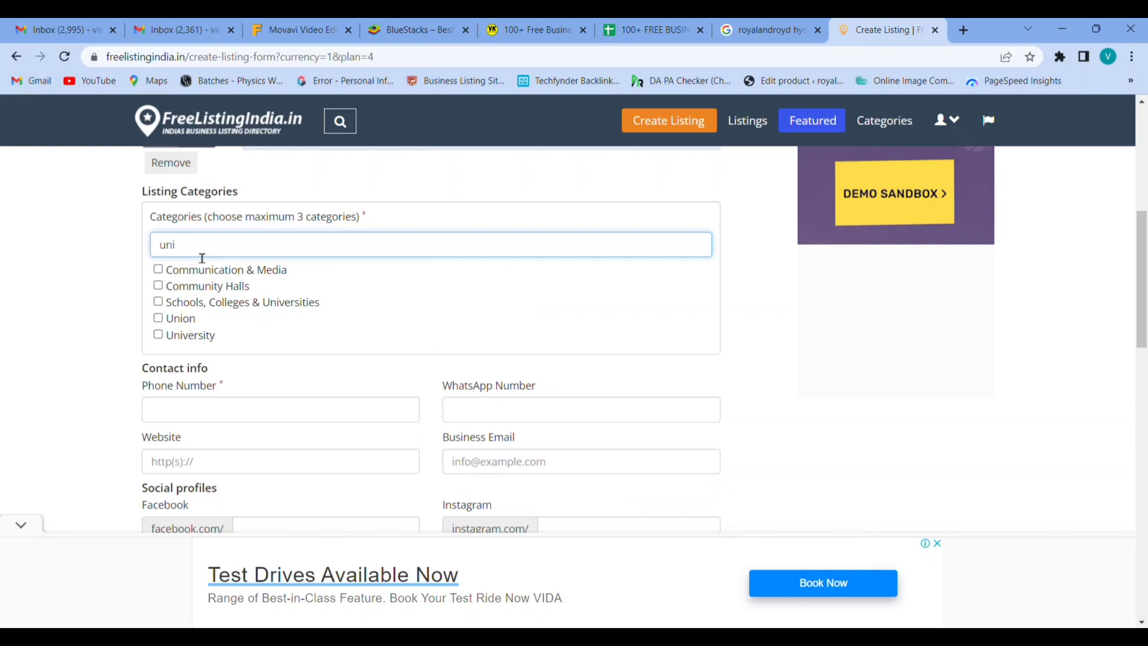
{"action": "key", "text": "BackSpace"}
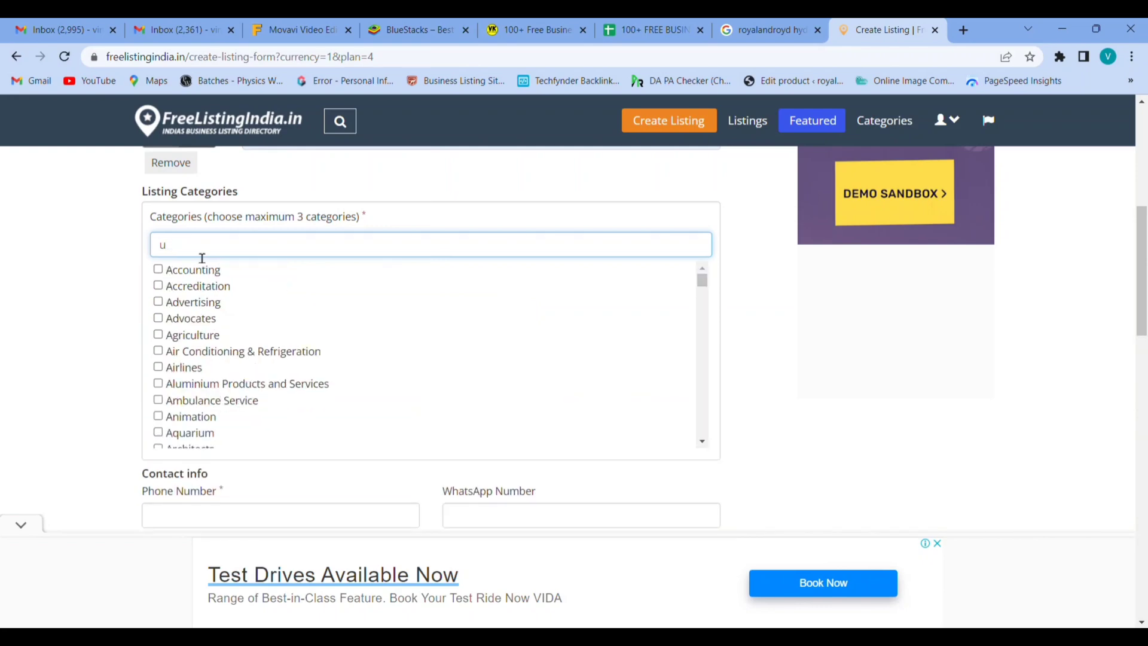
{"action": "scroll", "coordinate": [203, 349], "scroll_direction": "down", "scroll_amount": 1}
{"action": "scroll", "coordinate": [202, 349], "scroll_direction": "down", "scroll_amount": 1}
{"action": "scroll", "coordinate": [202, 349], "scroll_direction": "down", "scroll_amount": 2}
{"action": "scroll", "coordinate": [202, 347], "scroll_direction": "down", "scroll_amount": 1}
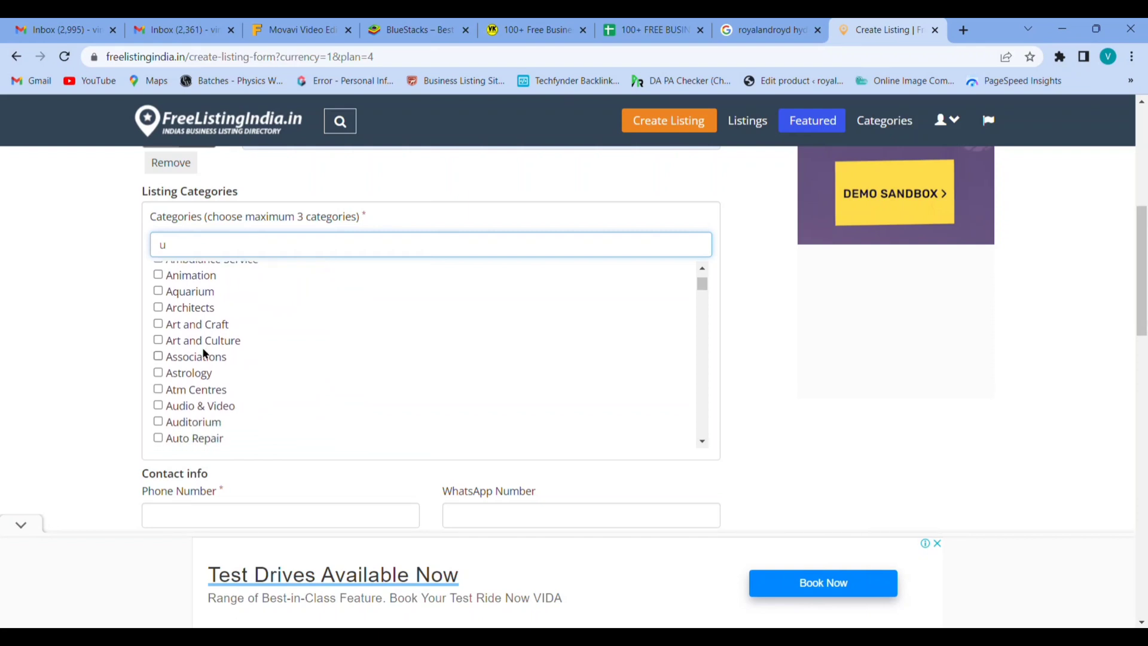
{"action": "scroll", "coordinate": [202, 348], "scroll_direction": "down", "scroll_amount": 3}
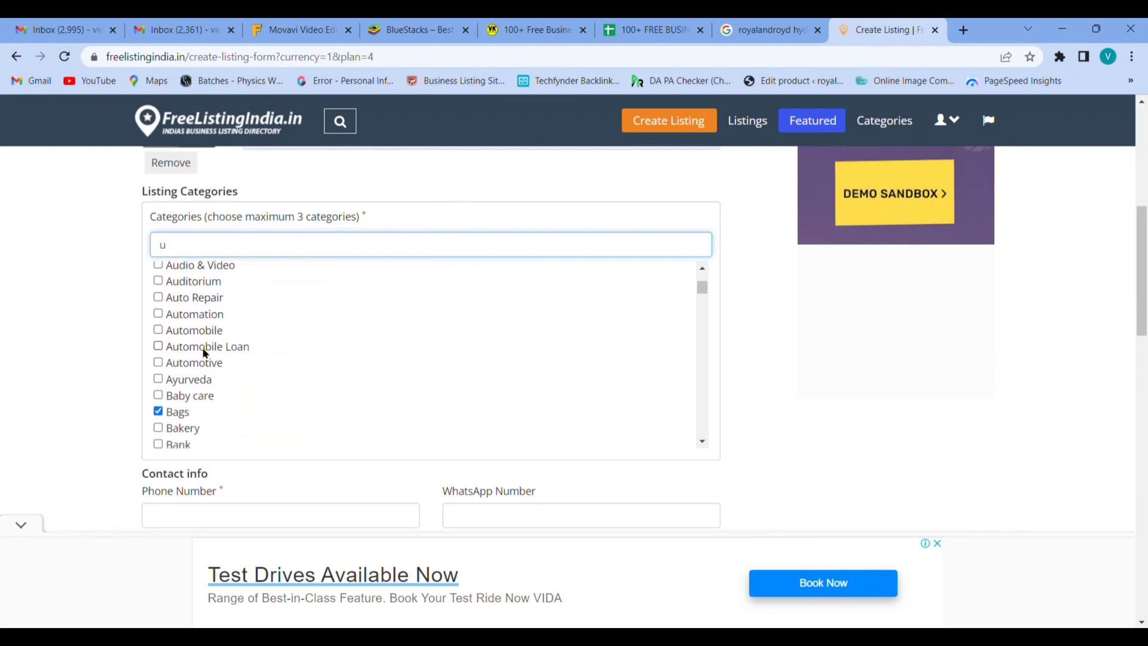
{"action": "scroll", "coordinate": [201, 353], "scroll_direction": "down", "scroll_amount": 1}
{"action": "scroll", "coordinate": [202, 351], "scroll_direction": "down", "scroll_amount": 1}
{"action": "scroll", "coordinate": [202, 351], "scroll_direction": "down", "scroll_amount": 1}
{"action": "scroll", "coordinate": [202, 352], "scroll_direction": "down", "scroll_amount": 2}
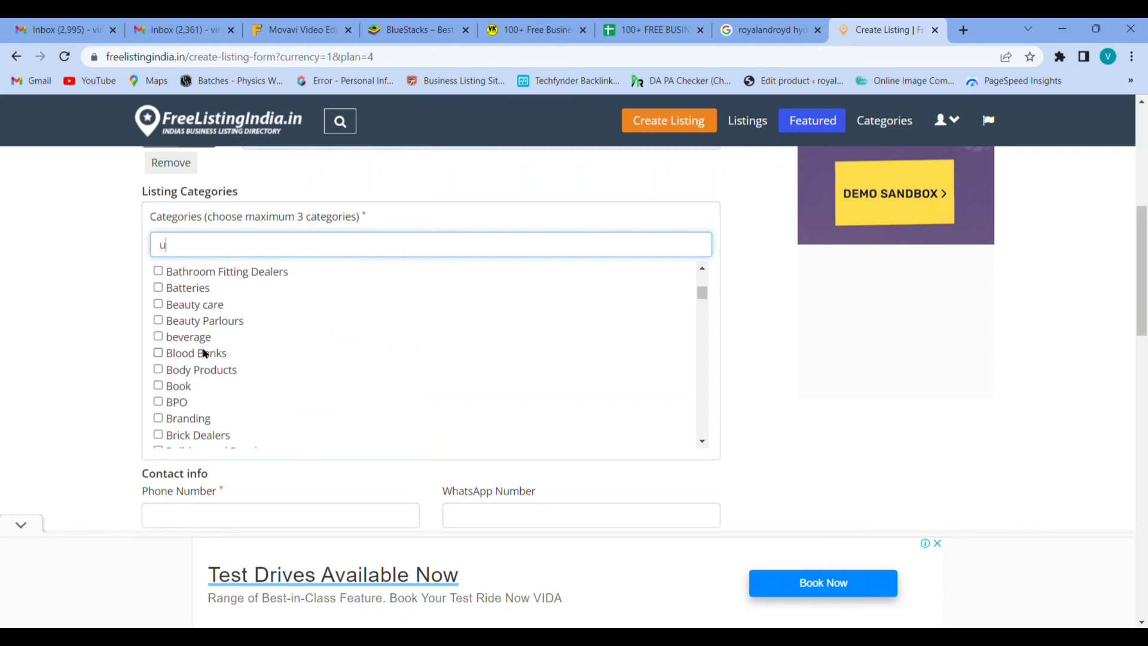
{"action": "scroll", "coordinate": [202, 352], "scroll_direction": "down", "scroll_amount": 1}
{"action": "scroll", "coordinate": [202, 352], "scroll_direction": "down", "scroll_amount": 1}
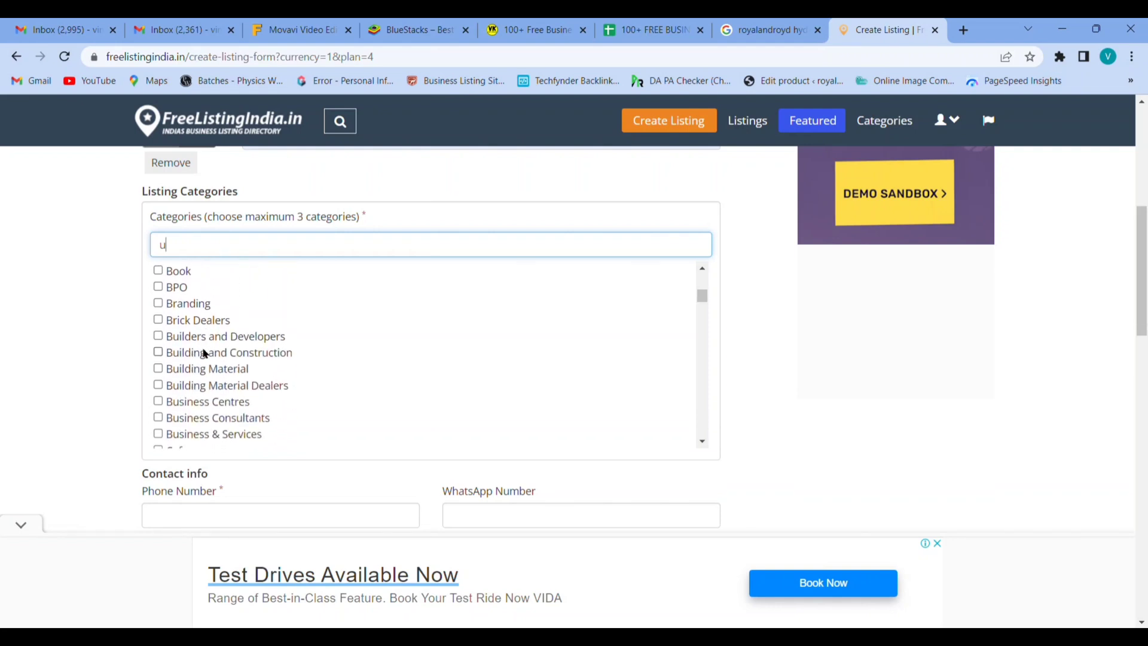
{"action": "scroll", "coordinate": [202, 352], "scroll_direction": "down", "scroll_amount": 1}
{"action": "scroll", "coordinate": [203, 353], "scroll_direction": "down", "scroll_amount": 1}
{"action": "scroll", "coordinate": [202, 353], "scroll_direction": "down", "scroll_amount": 1}
{"action": "scroll", "coordinate": [203, 353], "scroll_direction": "down", "scroll_amount": 1}
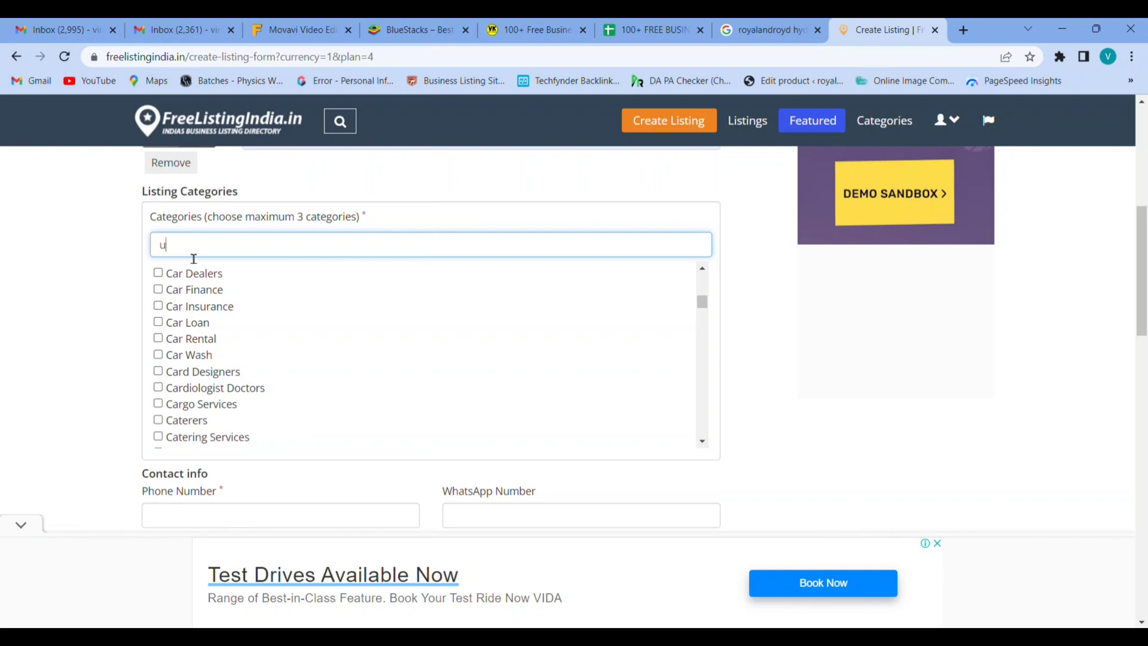
{"action": "key", "text": "BackSpace"}
{"action": "scroll", "coordinate": [220, 350], "scroll_direction": "down", "scroll_amount": 2}
{"action": "scroll", "coordinate": [223, 350], "scroll_direction": "down", "scroll_amount": 1}
{"action": "scroll", "coordinate": [224, 350], "scroll_direction": "down", "scroll_amount": 1}
{"action": "scroll", "coordinate": [223, 349], "scroll_direction": "down", "scroll_amount": 1}
{"action": "scroll", "coordinate": [223, 350], "scroll_direction": "down", "scroll_amount": 1}
{"action": "scroll", "coordinate": [224, 350], "scroll_direction": "down", "scroll_amount": 1}
{"action": "scroll", "coordinate": [223, 350], "scroll_direction": "down", "scroll_amount": 2}
{"action": "scroll", "coordinate": [224, 350], "scroll_direction": "down", "scroll_amount": 1}
{"action": "scroll", "coordinate": [223, 349], "scroll_direction": "down", "scroll_amount": 1}
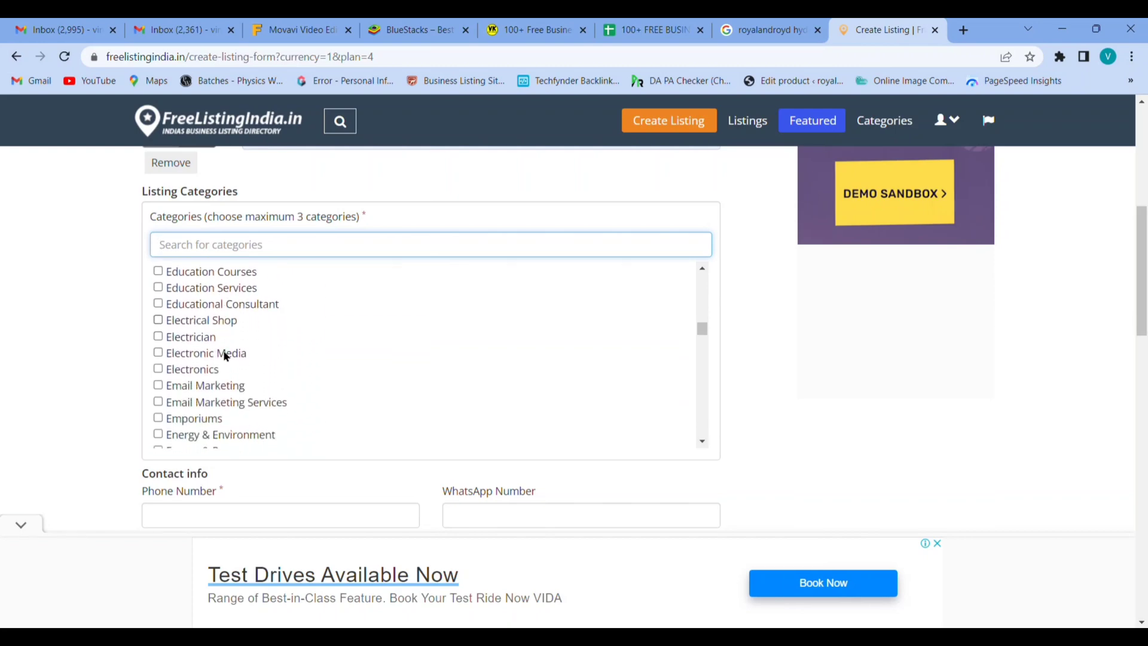
{"action": "scroll", "coordinate": [224, 356], "scroll_direction": "down", "scroll_amount": 1}
{"action": "scroll", "coordinate": [224, 356], "scroll_direction": "down", "scroll_amount": 1}
{"action": "scroll", "coordinate": [223, 356], "scroll_direction": "down", "scroll_amount": 1}
{"action": "scroll", "coordinate": [224, 356], "scroll_direction": "down", "scroll_amount": 1}
{"action": "scroll", "coordinate": [224, 356], "scroll_direction": "down", "scroll_amount": 1}
{"action": "scroll", "coordinate": [224, 356], "scroll_direction": "down", "scroll_amount": 1}
{"action": "type", "text": "cloth"}
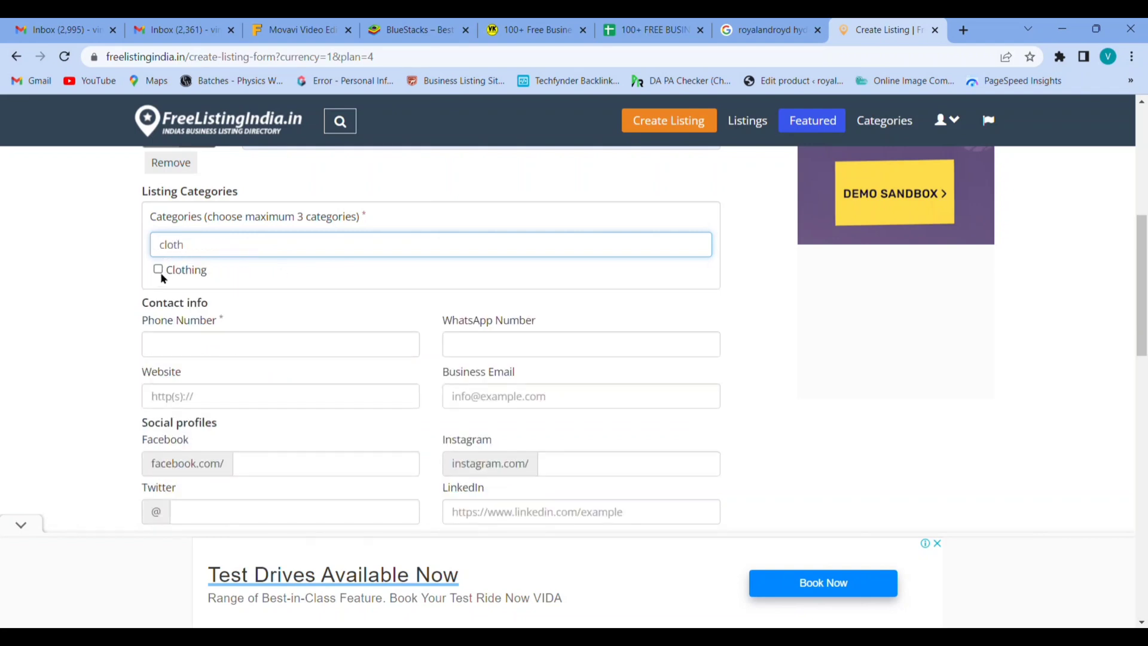
{"action": "left_click", "coordinate": [157, 270]}
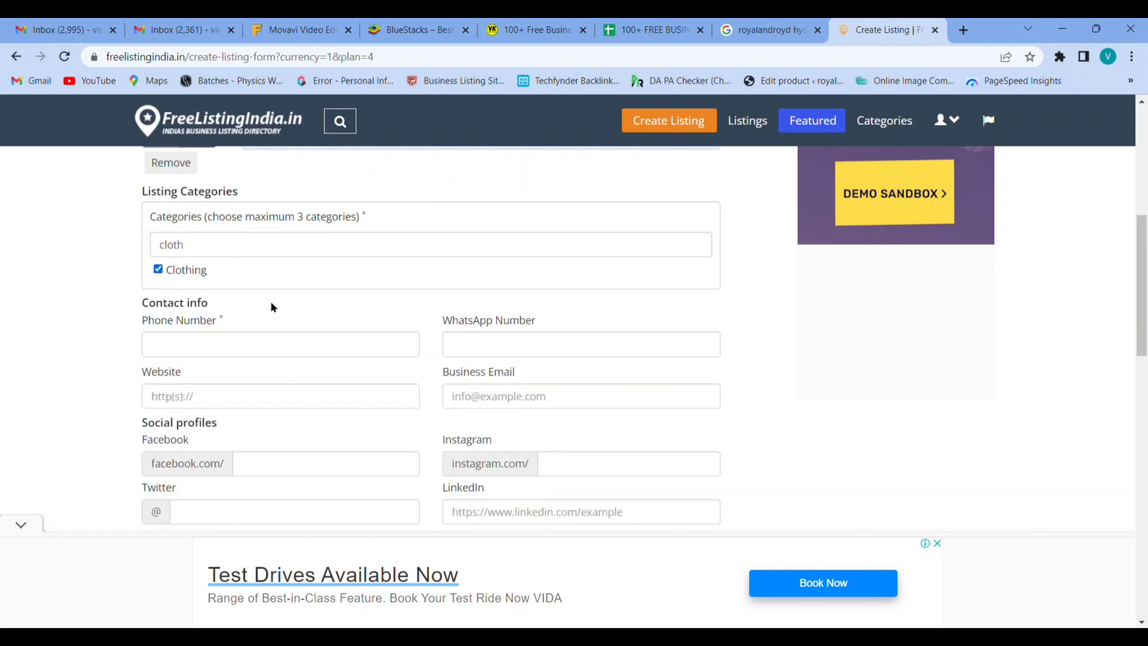
{"action": "scroll", "coordinate": [270, 305], "scroll_direction": "down", "scroll_amount": 1}
{"action": "left_click", "coordinate": [213, 323]}
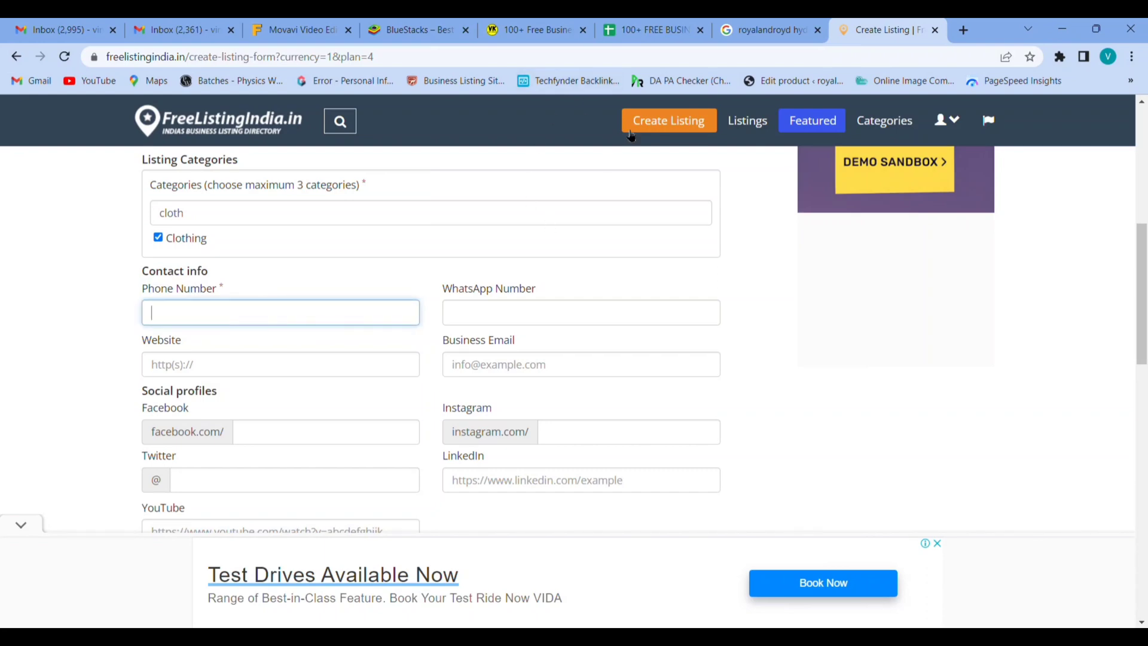
{"action": "left_click", "coordinate": [764, 30]}
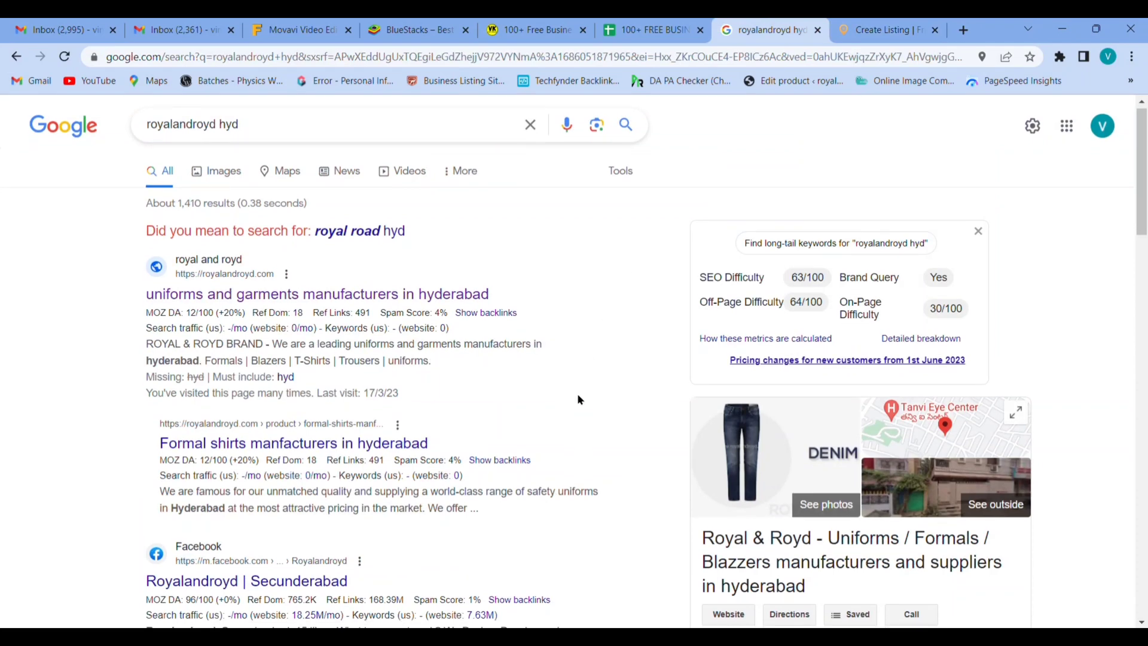
{"action": "scroll", "coordinate": [578, 399], "scroll_direction": "down", "scroll_amount": 3}
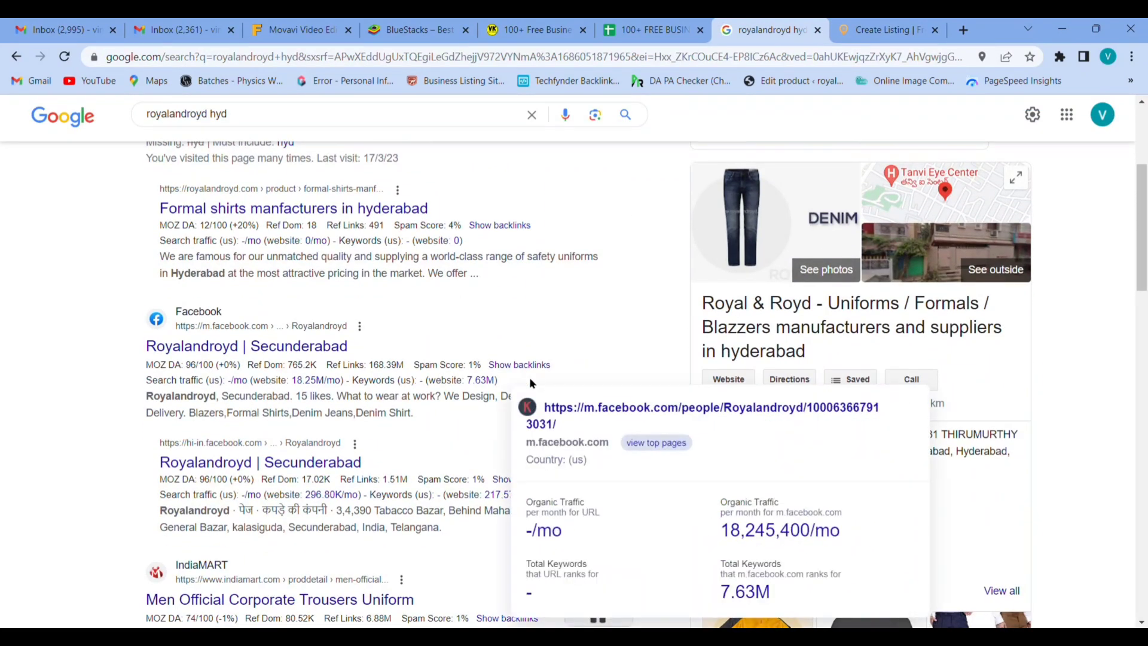
{"action": "scroll", "coordinate": [612, 321], "scroll_direction": "down", "scroll_amount": 1}
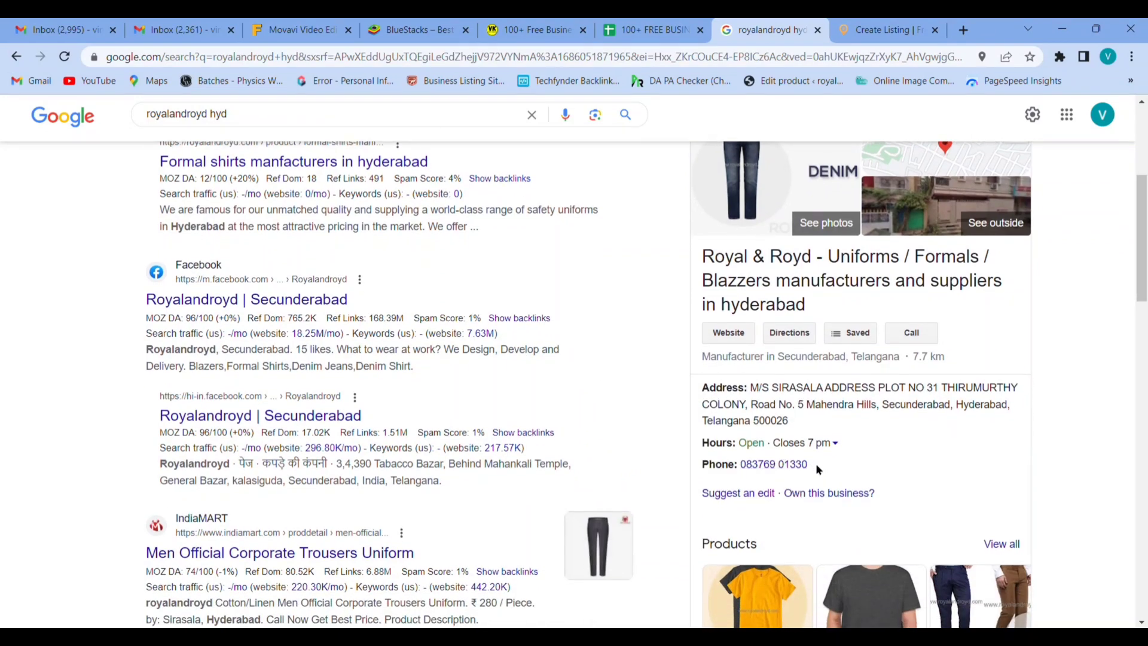
{"action": "left_click_drag", "start_coordinate": [814, 464], "coordinate": [748, 473]}
{"action": "key", "text": "ctrl+c"}
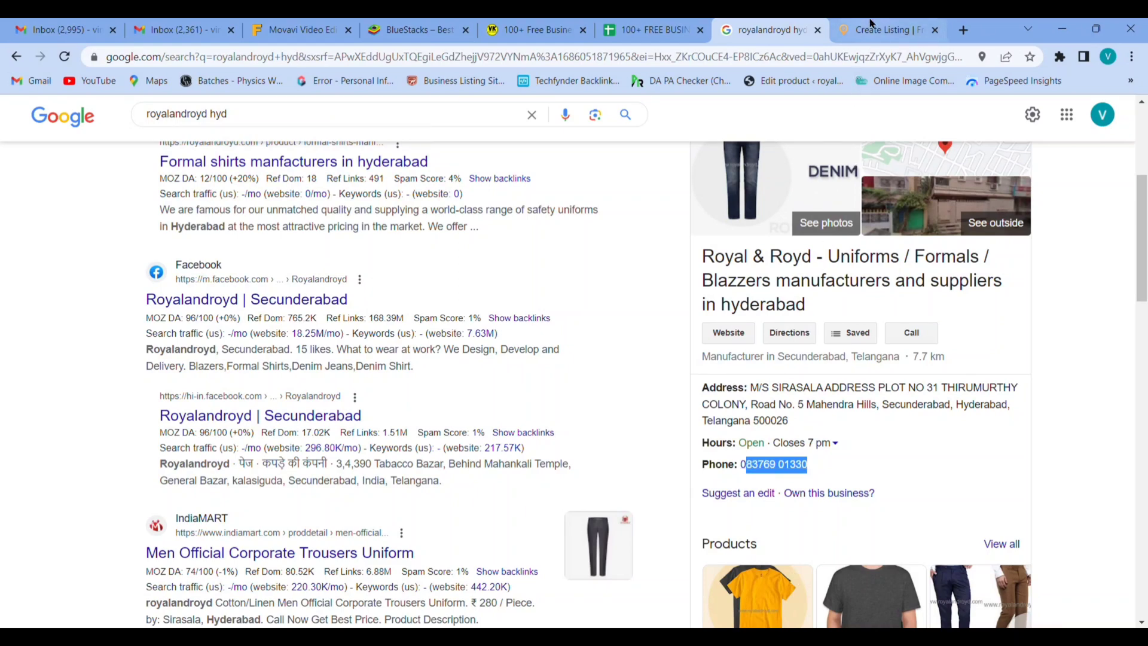
{"action": "left_click", "coordinate": [870, 25]}
{"action": "key", "text": "ctrl+v"}
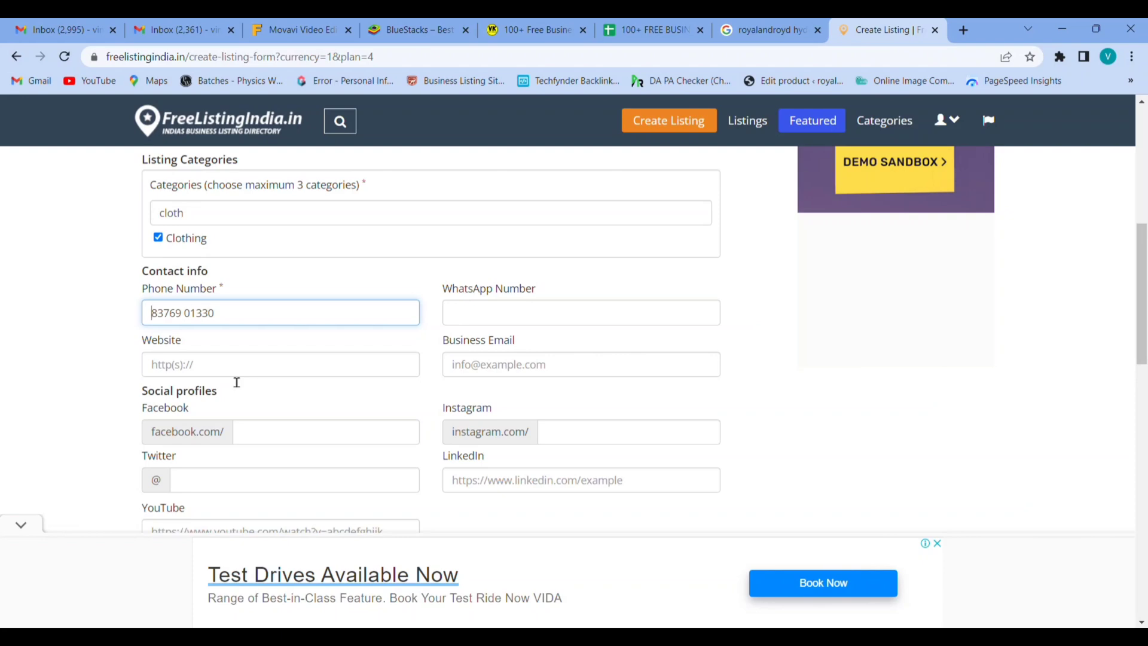
{"action": "left_click", "coordinate": [271, 374]}
{"action": "left_click", "coordinate": [775, 27]}
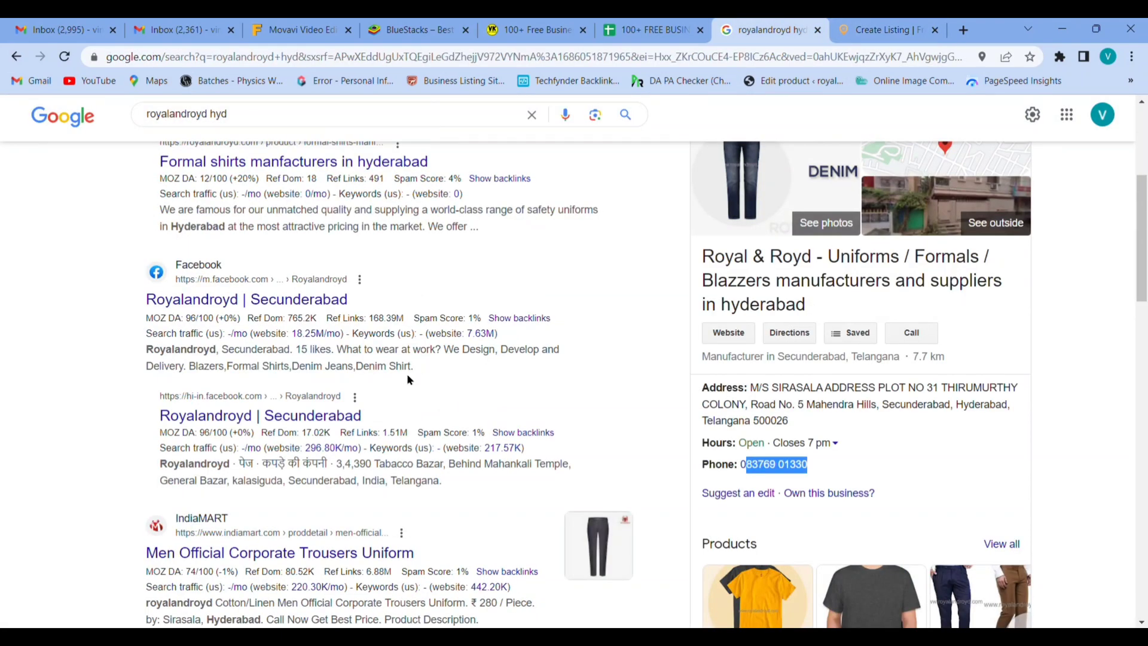
{"action": "scroll", "coordinate": [408, 379], "scroll_direction": "up", "scroll_amount": 3}
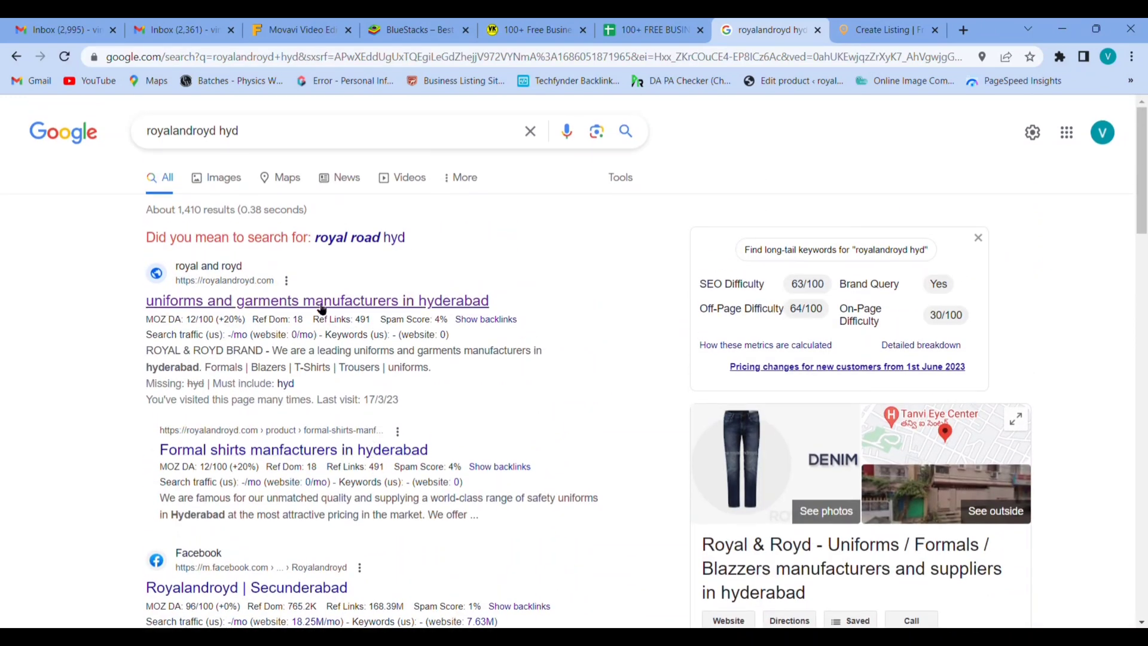
{"action": "middle_click", "coordinate": [350, 305]}
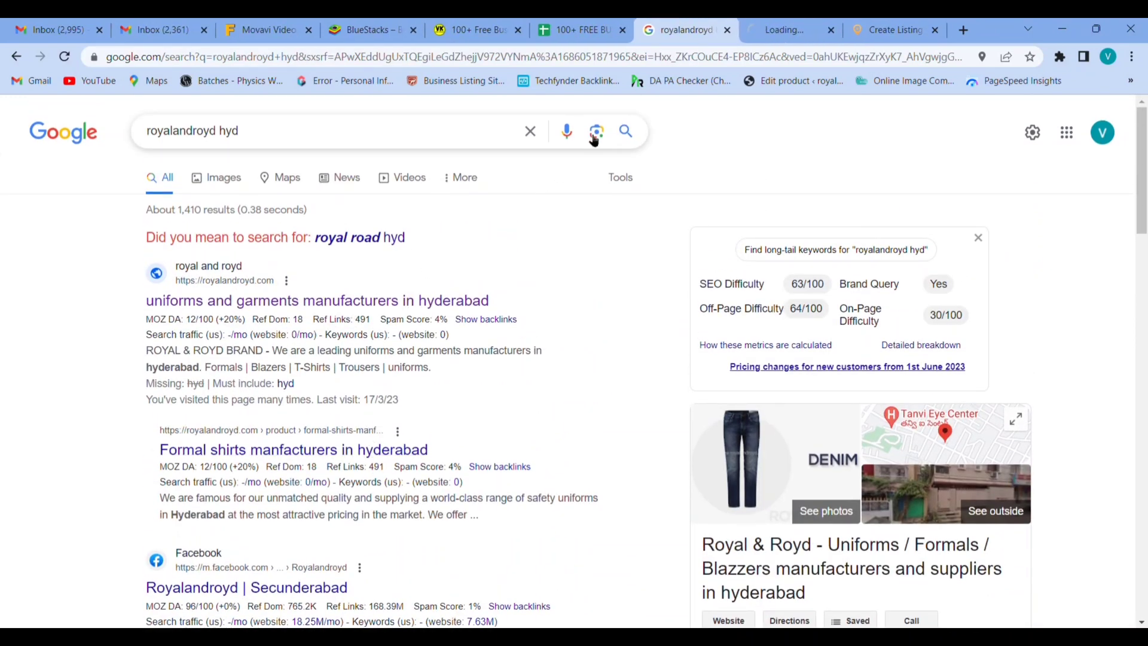
Check the royalandroyd hyd Google results and return to the listing form
{"action": "left_click", "coordinate": [857, 28]}
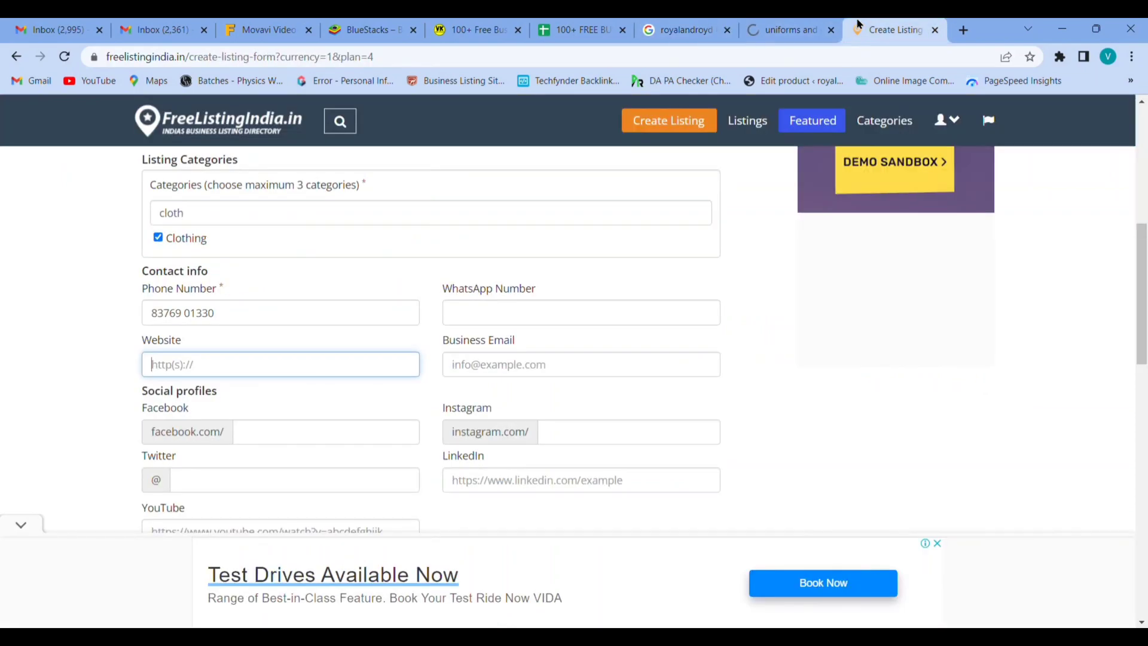
{"action": "left_click", "coordinate": [705, 28]}
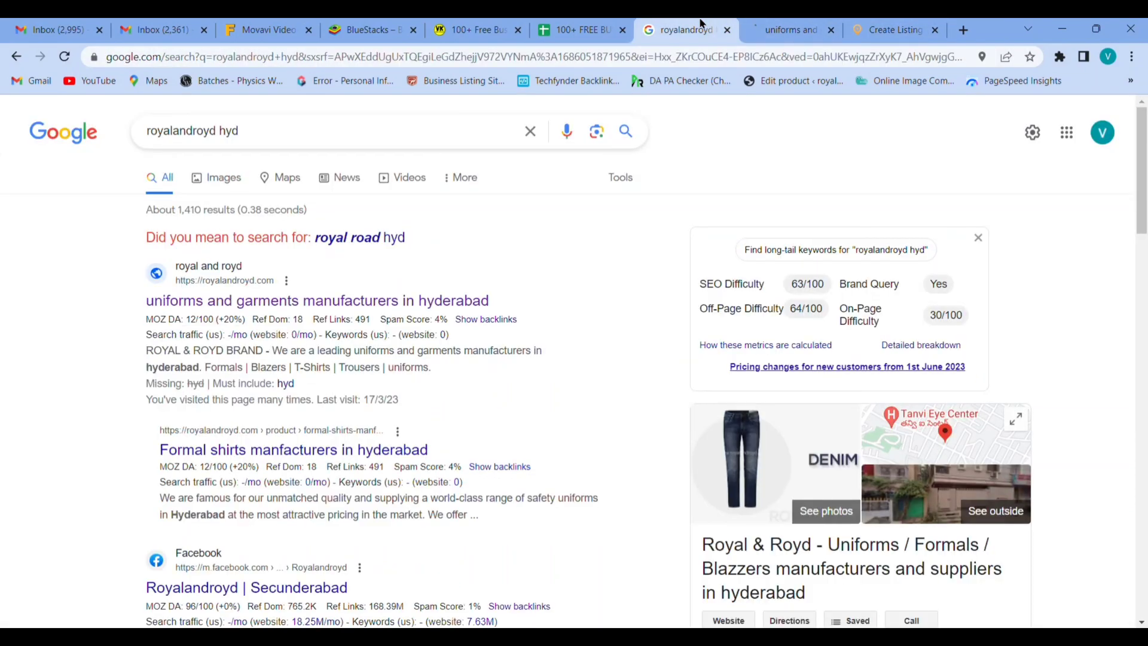
{"action": "scroll", "coordinate": [658, 353], "scroll_direction": "down", "scroll_amount": 3}
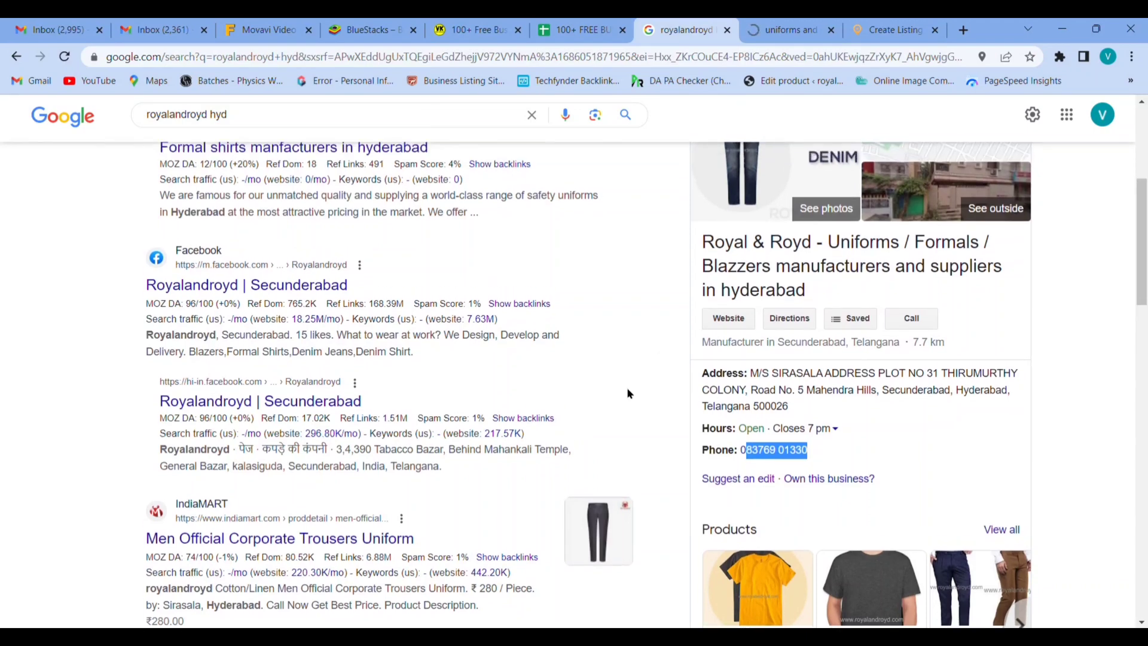
{"action": "scroll", "coordinate": [596, 428], "scroll_direction": "down", "scroll_amount": 1}
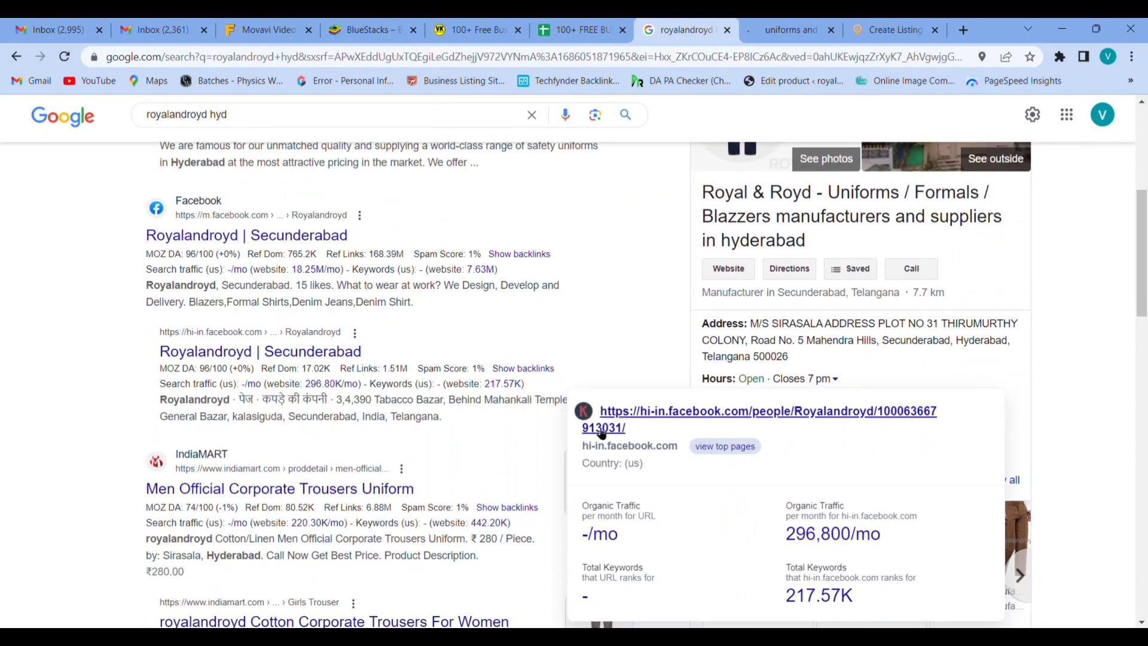
{"action": "left_click", "coordinate": [865, 22]}
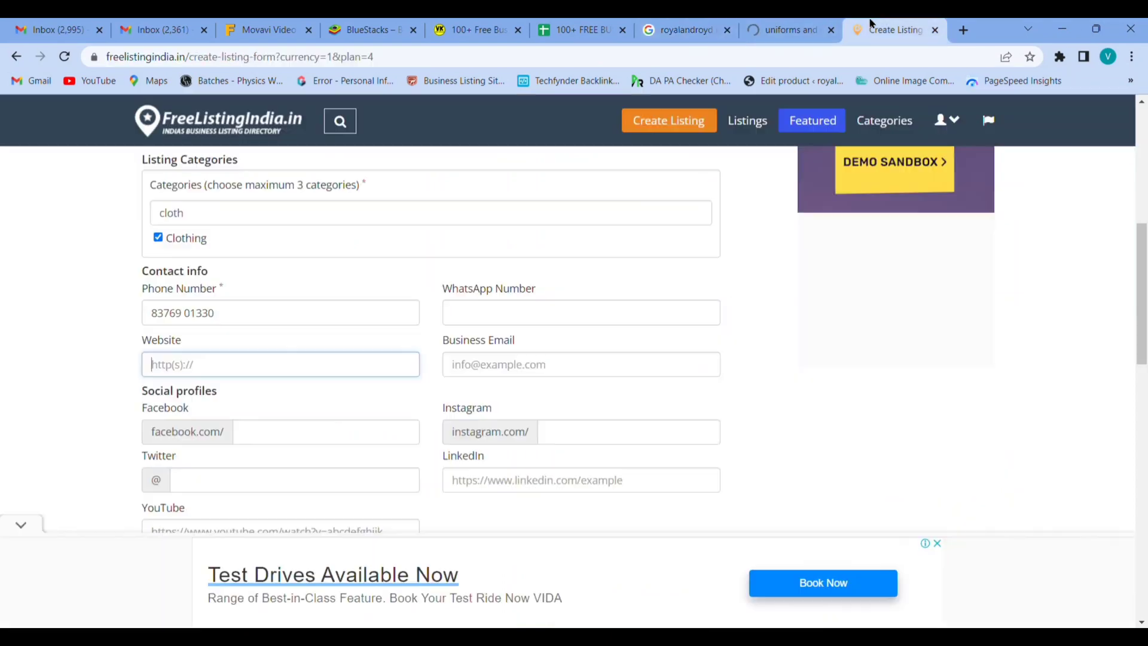
{"action": "left_click", "coordinate": [525, 377]}
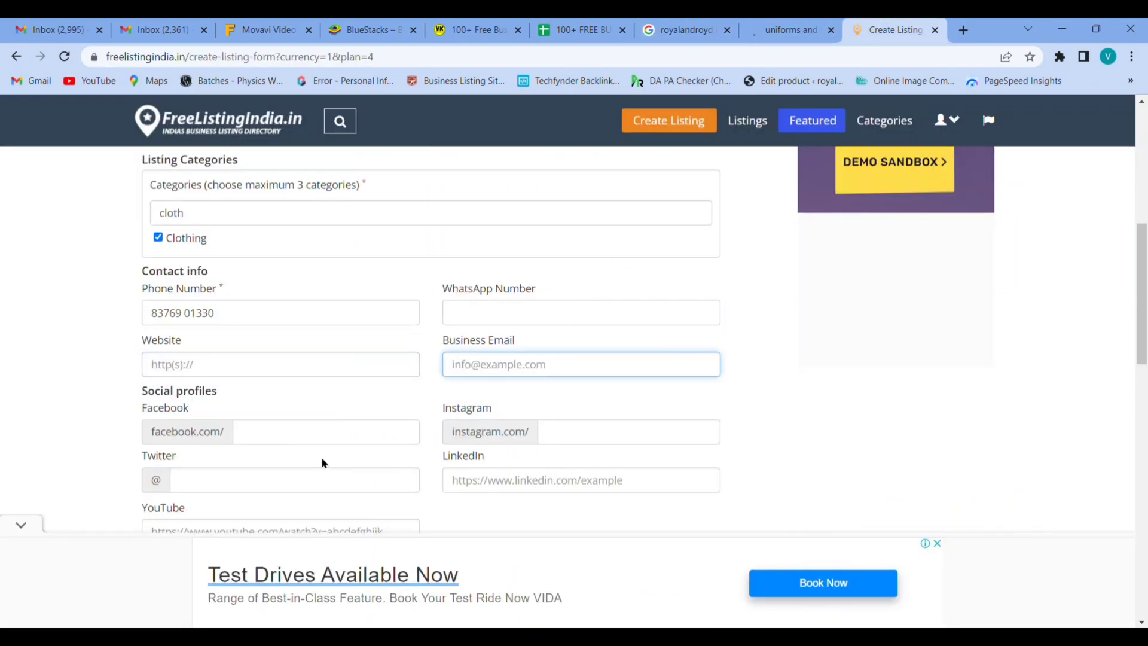
{"action": "left_click", "coordinate": [779, 29]}
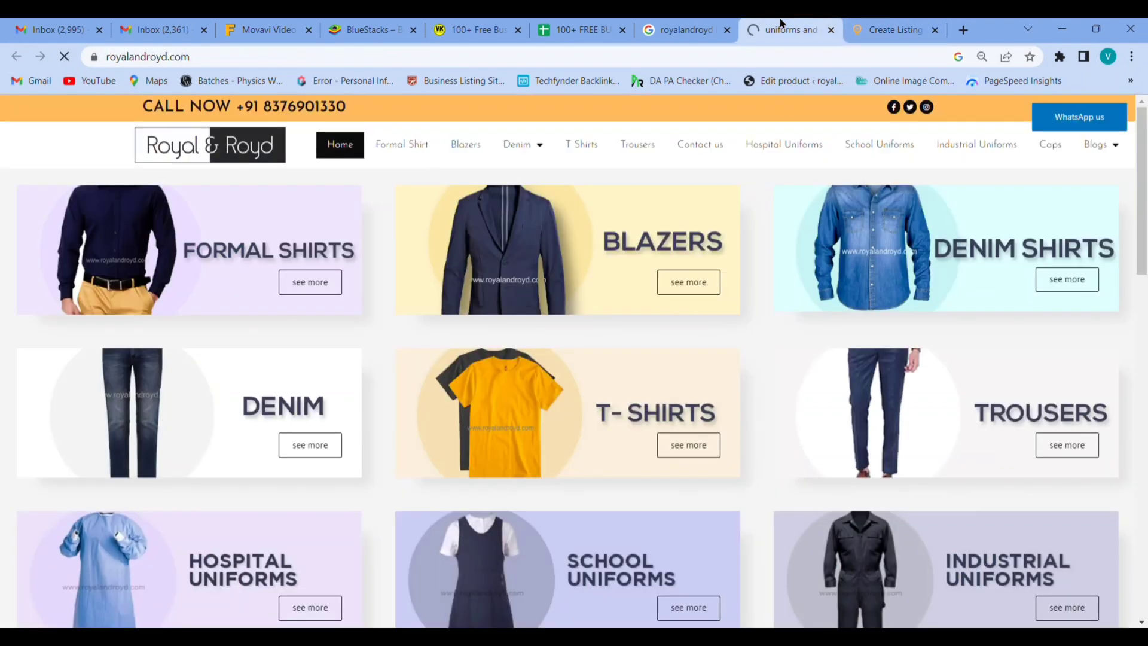
{"action": "left_click", "coordinate": [616, 59]}
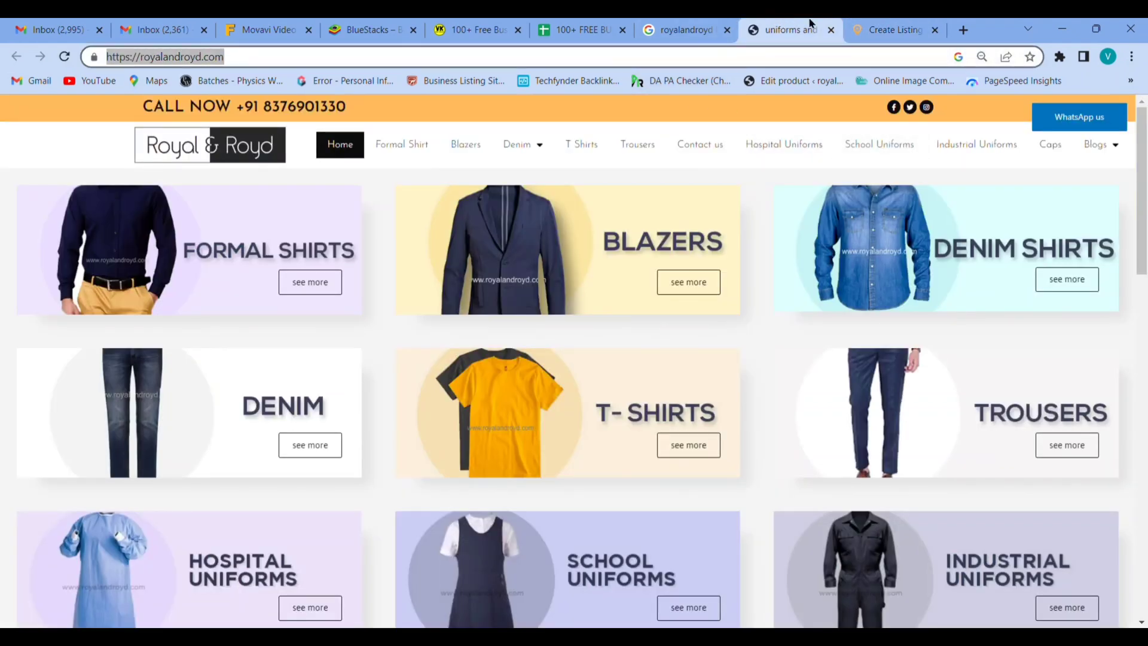
{"action": "left_click", "coordinate": [888, 29]}
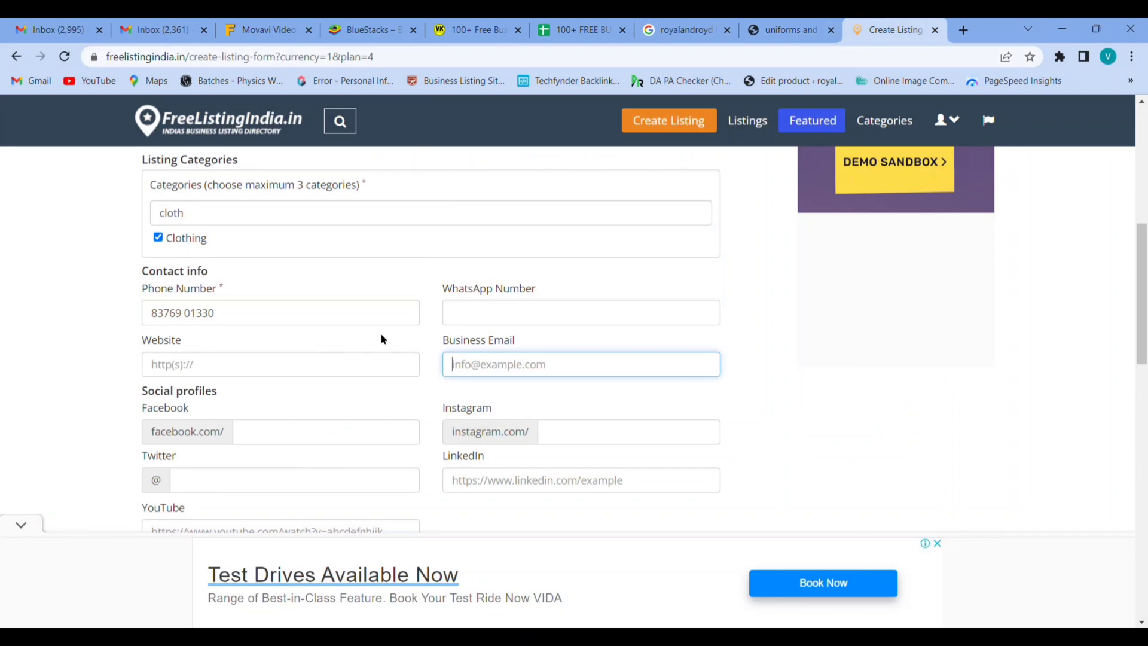
{"action": "left_click", "coordinate": [250, 364]}
{"action": "type", "text": "https://royalandroyd.com/"}
{"action": "left_click", "coordinate": [276, 434]}
{"action": "left_click", "coordinate": [784, 30]}
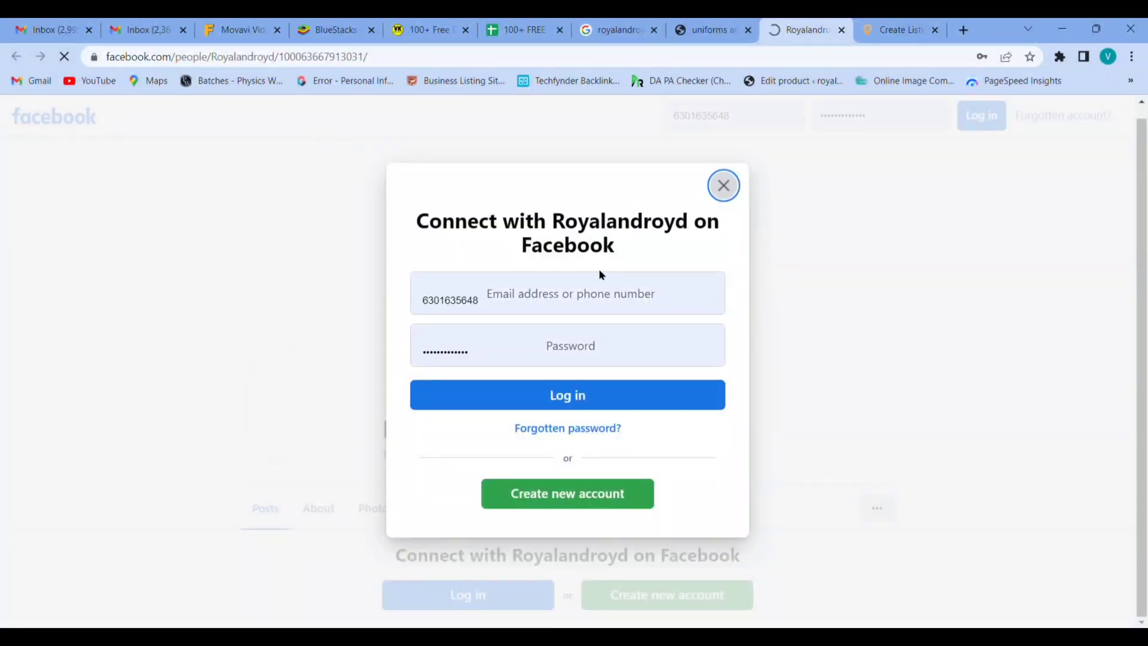
Dismiss the Facebook login prompt and close the unavailable Instagram page
{"action": "left_click", "coordinate": [723, 186]}
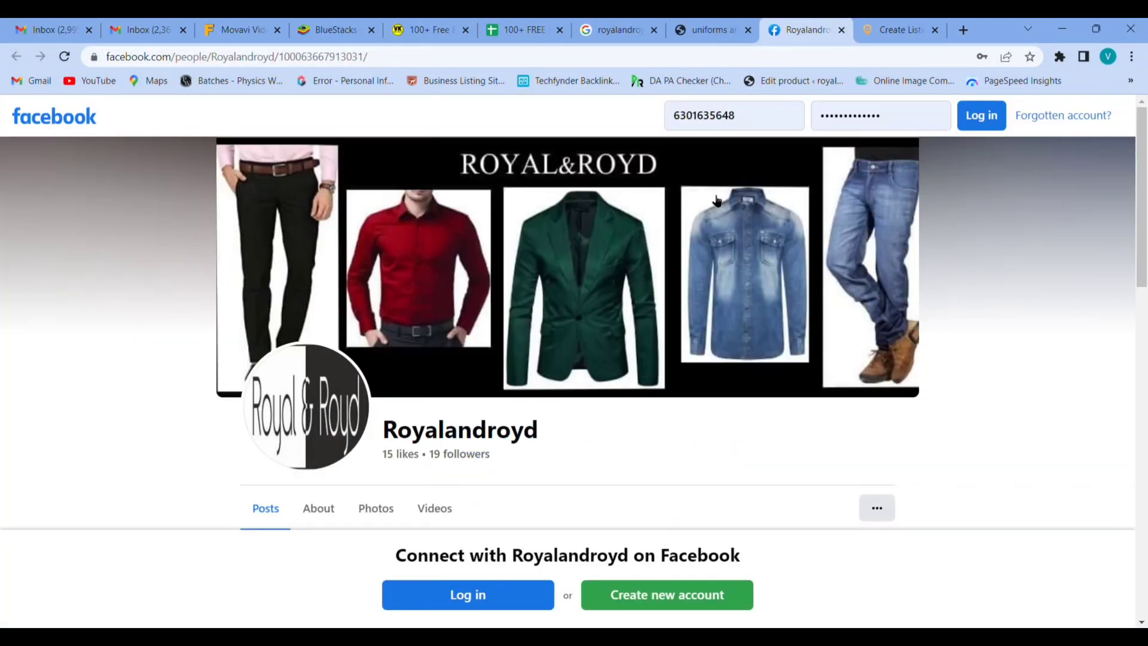
{"action": "left_click", "coordinate": [707, 24]}
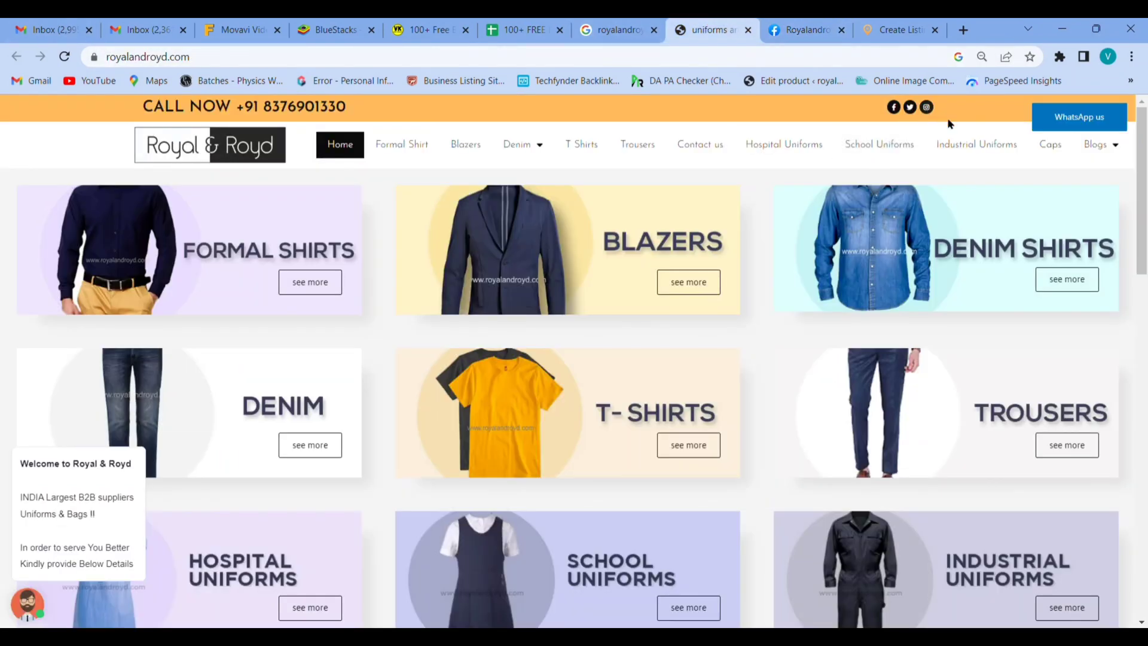
{"action": "left_click", "coordinate": [818, 29]}
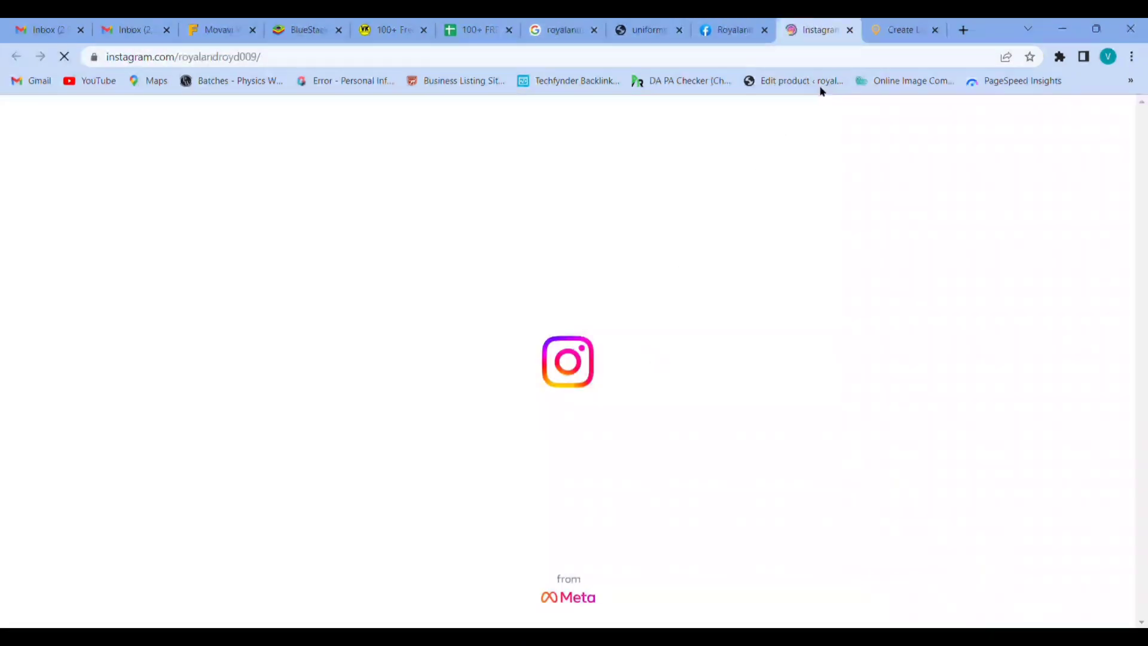
{"action": "left_click", "coordinate": [849, 30]}
Open sirasala.in and sirasala.com, then close the older sirasala.in tab
{"action": "left_click", "coordinate": [877, 30]}
{"action": "type", "text": "sir"}
{"action": "key", "text": "Return"}
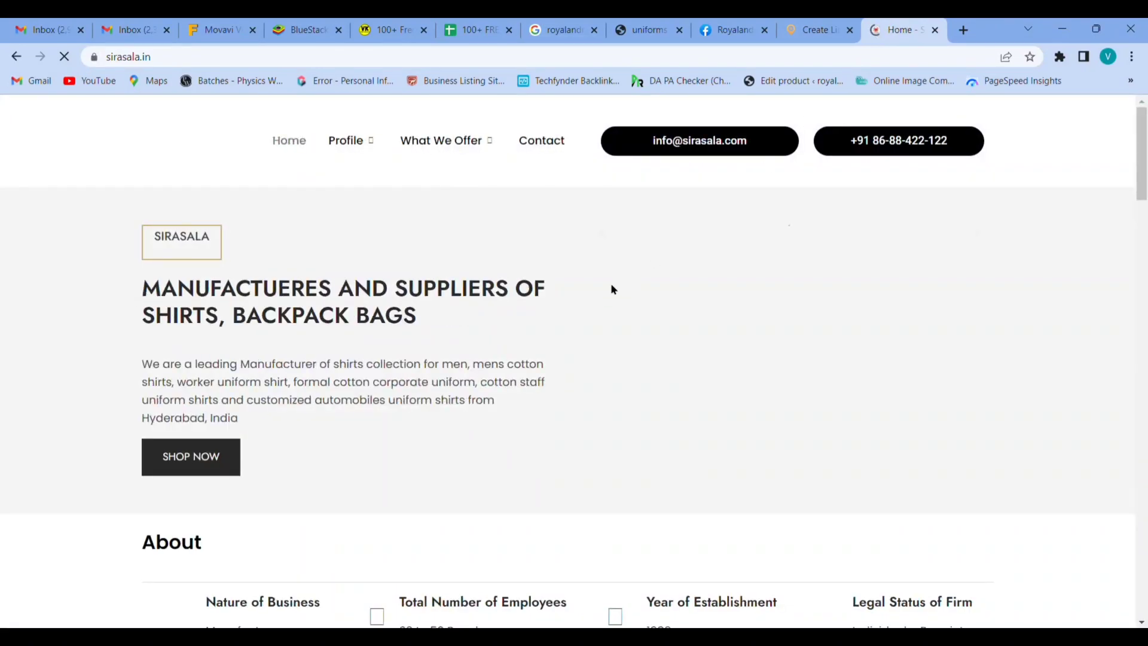
{"action": "scroll", "coordinate": [604, 289], "scroll_direction": "down", "scroll_amount": 2}
{"action": "scroll", "coordinate": [600, 292], "scroll_direction": "down", "scroll_amount": 10}
{"action": "scroll", "coordinate": [599, 292], "scroll_direction": "down", "scroll_amount": 8}
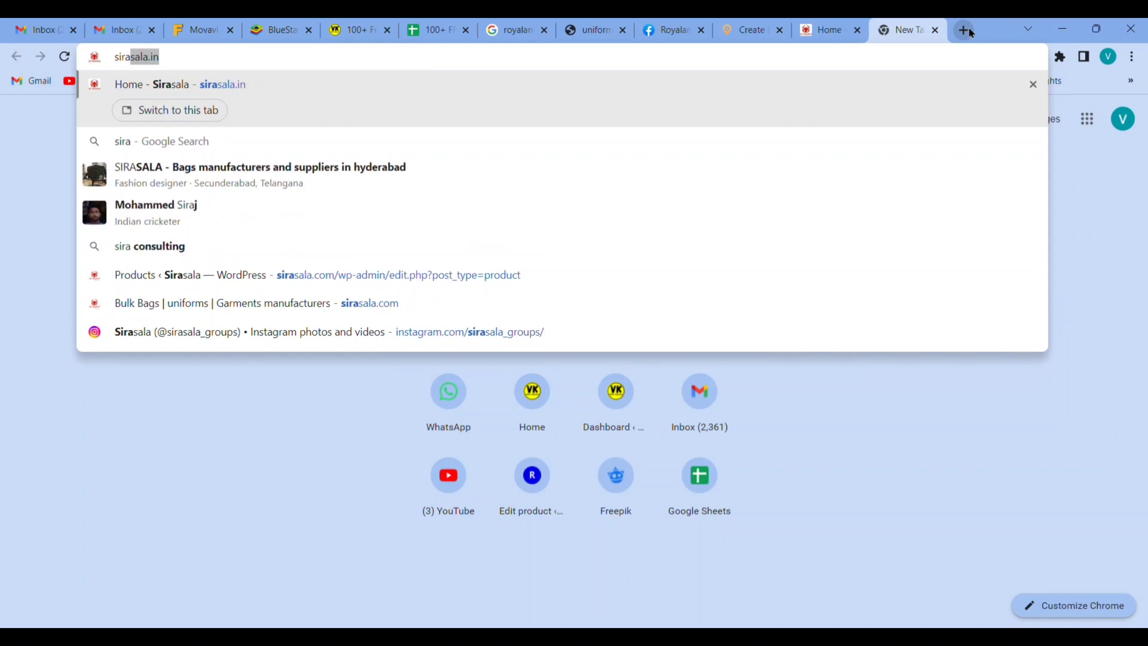
{"action": "type", "text": "sala.com"}
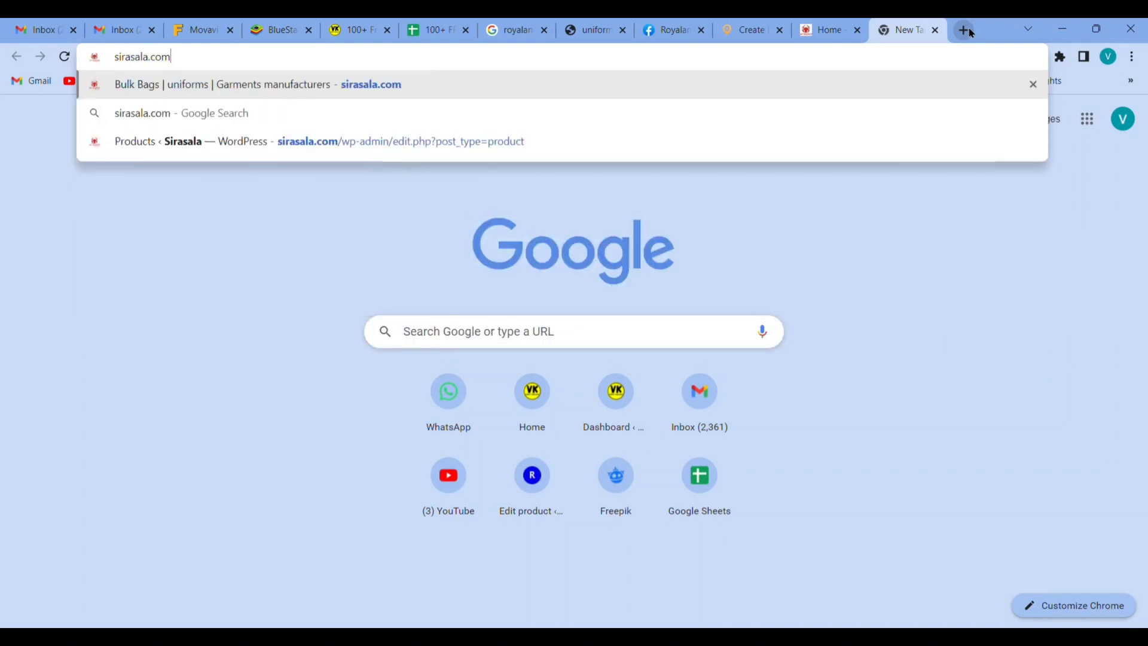
{"action": "key", "text": "Return"}
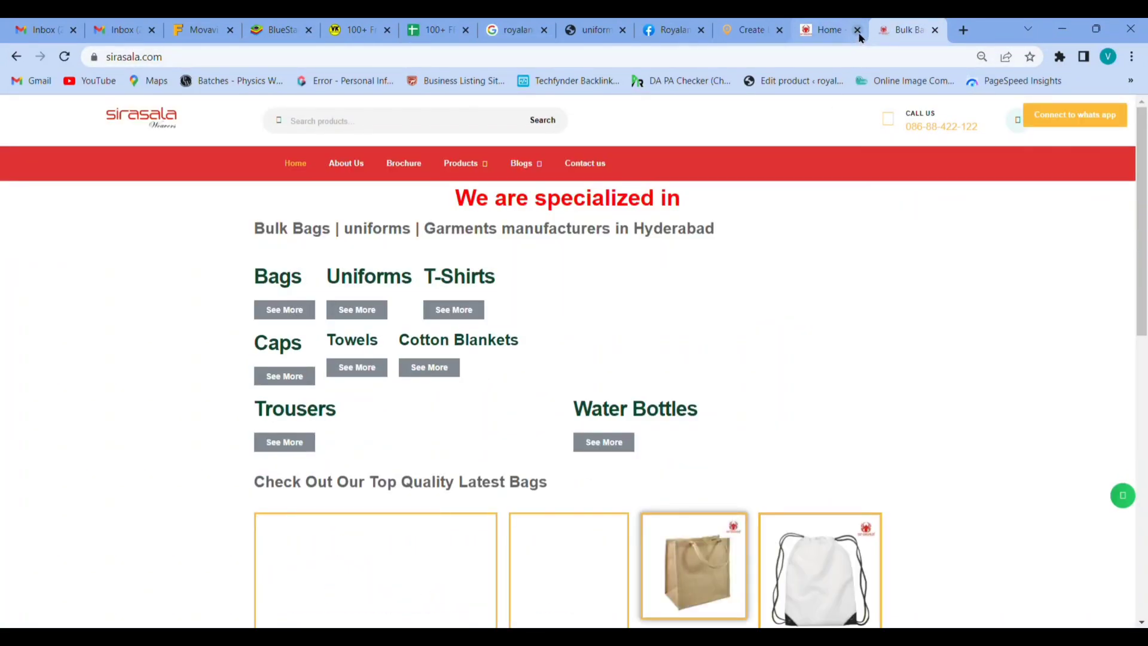
{"action": "left_click", "coordinate": [858, 31]}
{"action": "scroll", "coordinate": [759, 260], "scroll_direction": "down", "scroll_amount": 3}
{"action": "scroll", "coordinate": [758, 259], "scroll_direction": "down", "scroll_amount": 5}
{"action": "scroll", "coordinate": [759, 259], "scroll_direction": "up", "scroll_amount": 8}
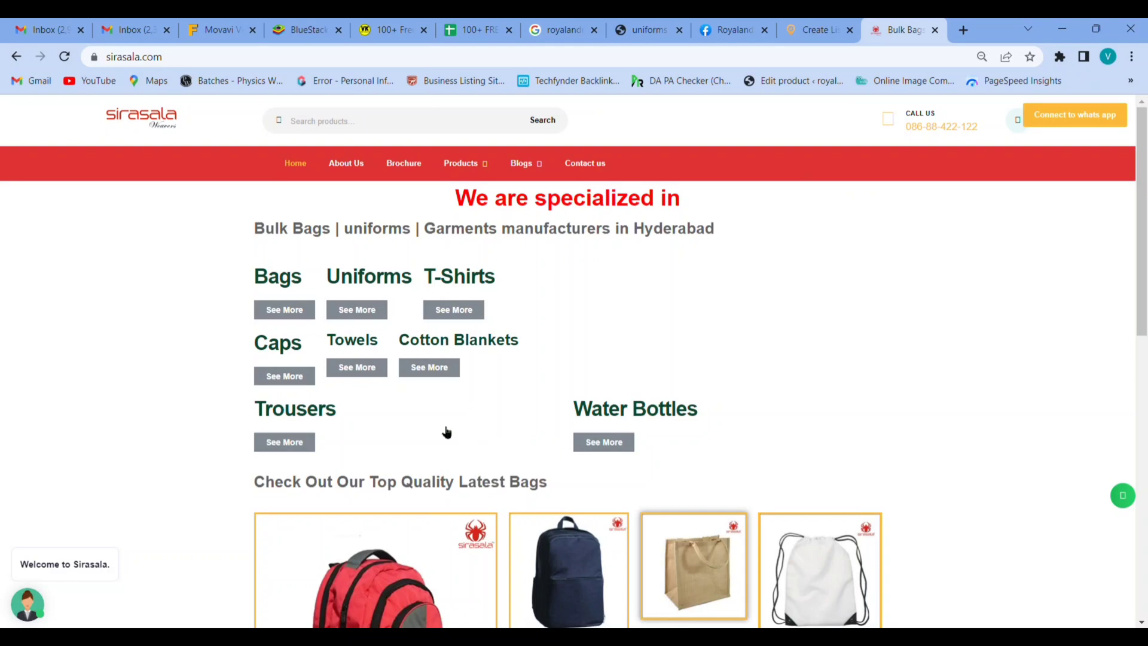
{"action": "scroll", "coordinate": [569, 436], "scroll_direction": "down", "scroll_amount": 5}
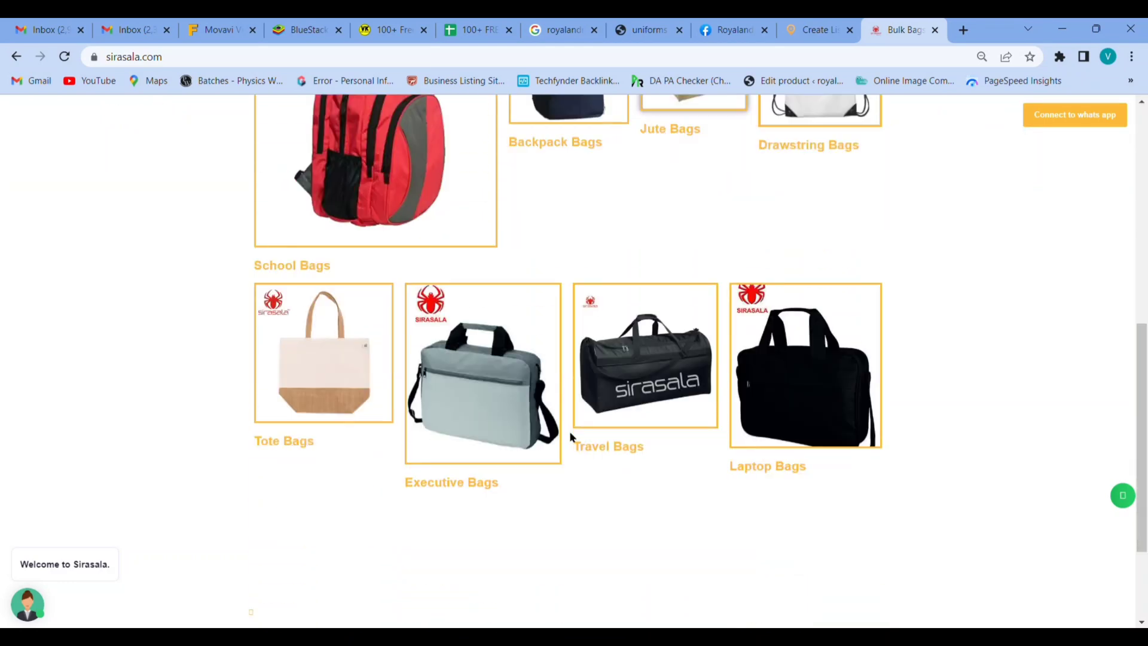
{"action": "scroll", "coordinate": [569, 437], "scroll_direction": "down", "scroll_amount": 2}
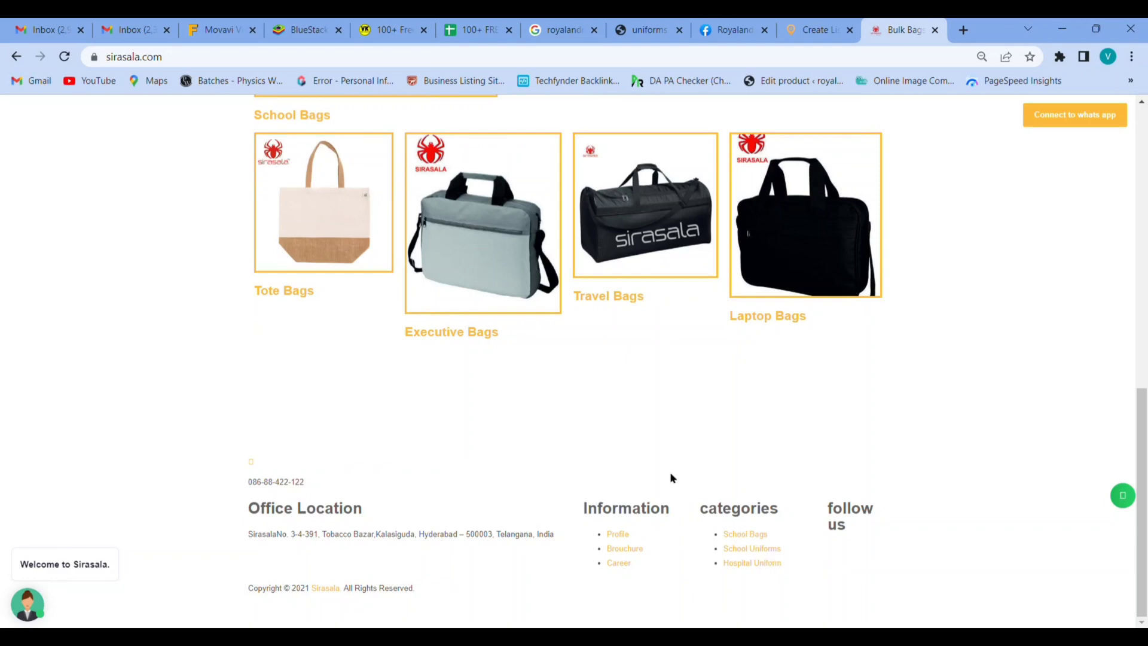
{"action": "scroll", "coordinate": [627, 467], "scroll_direction": "up", "scroll_amount": 5}
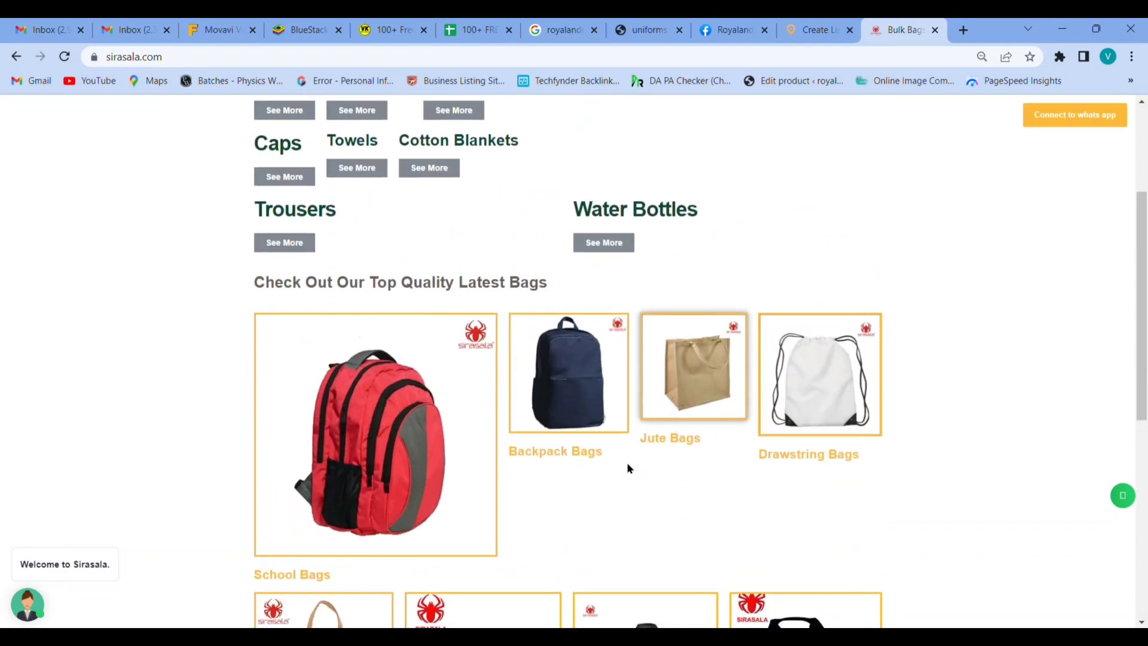
{"action": "scroll", "coordinate": [627, 467], "scroll_direction": "up", "scroll_amount": 2}
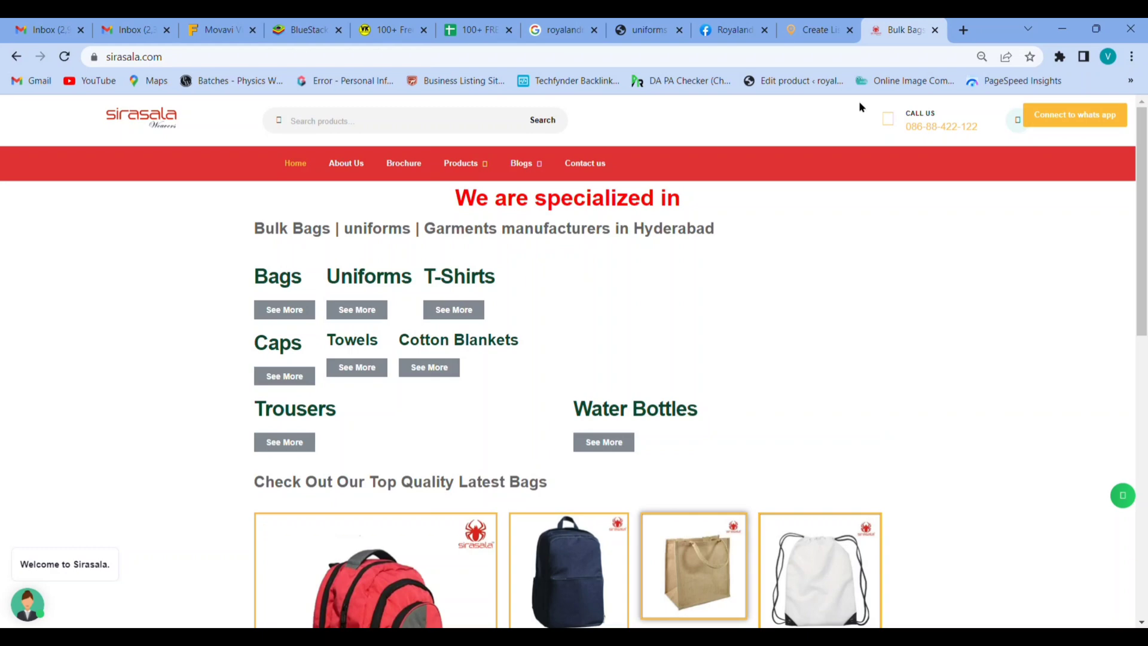
Open instagram.com in a new tab and view the logged-in profile
{"action": "left_click", "coordinate": [963, 32]}
{"action": "left_click", "coordinate": [893, 64]}
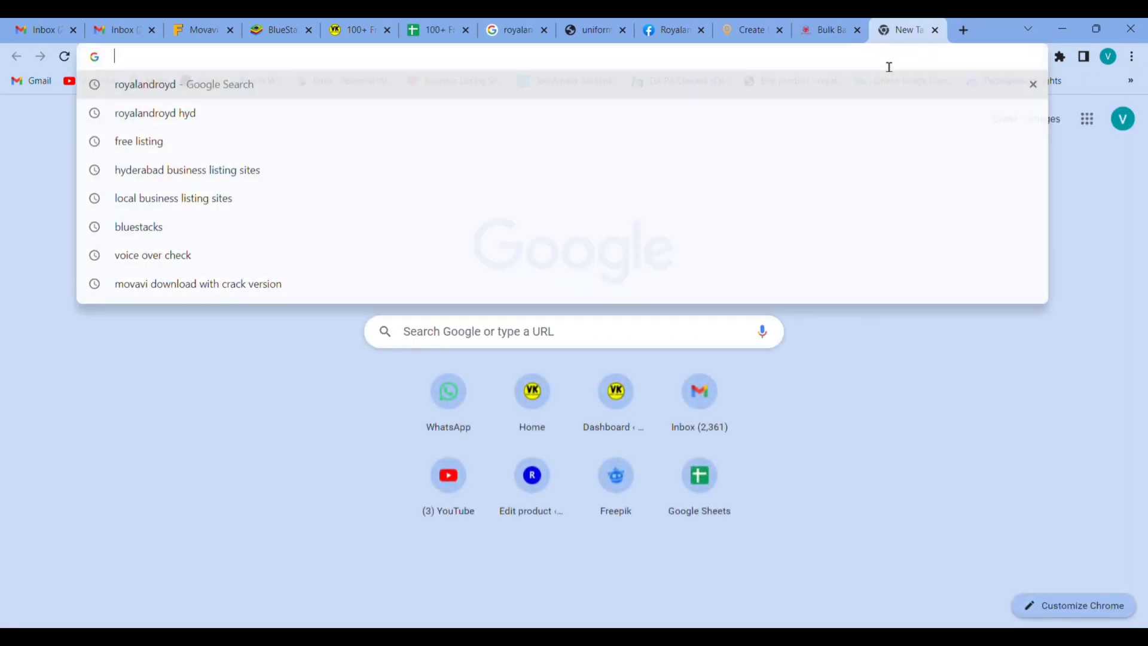
{"action": "type", "text": "insta"}
{"action": "key", "text": "Return"}
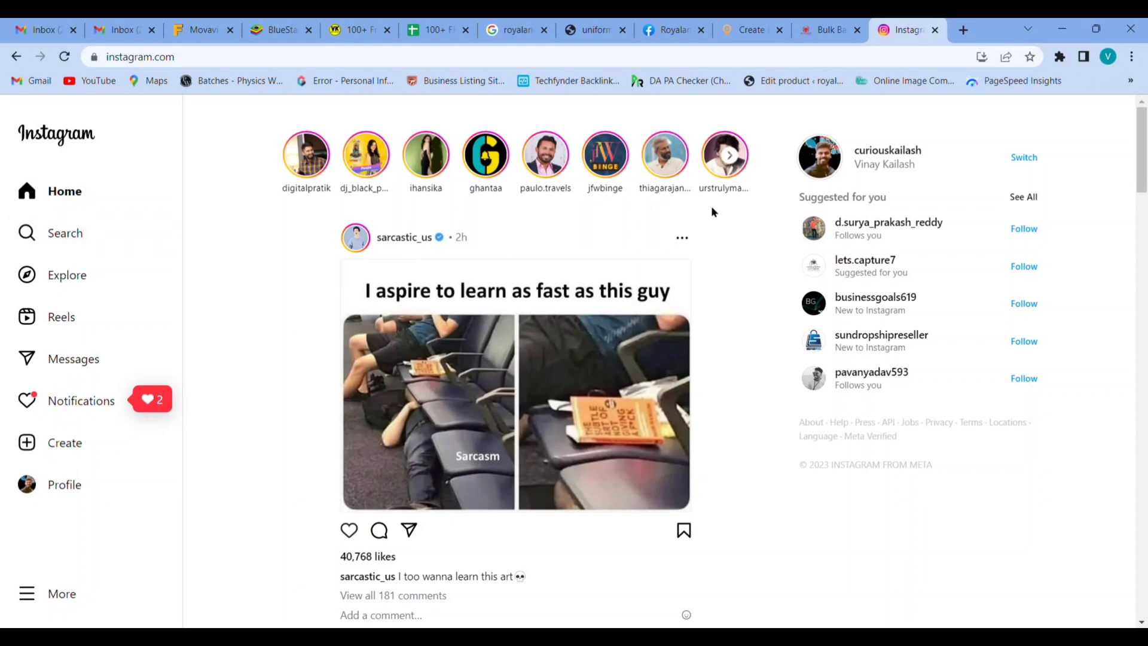
{"action": "left_click", "coordinate": [905, 150]}
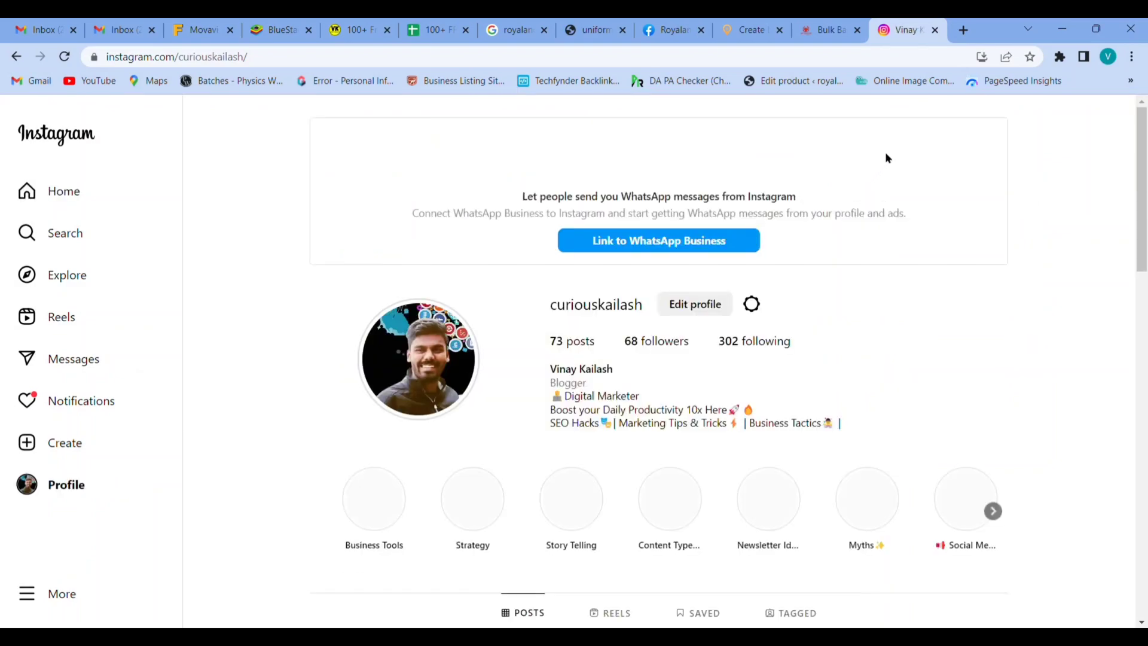
{"action": "scroll", "coordinate": [565, 443], "scroll_direction": "down", "scroll_amount": 1}
{"action": "scroll", "coordinate": [543, 445], "scroll_direction": "down", "scroll_amount": 3}
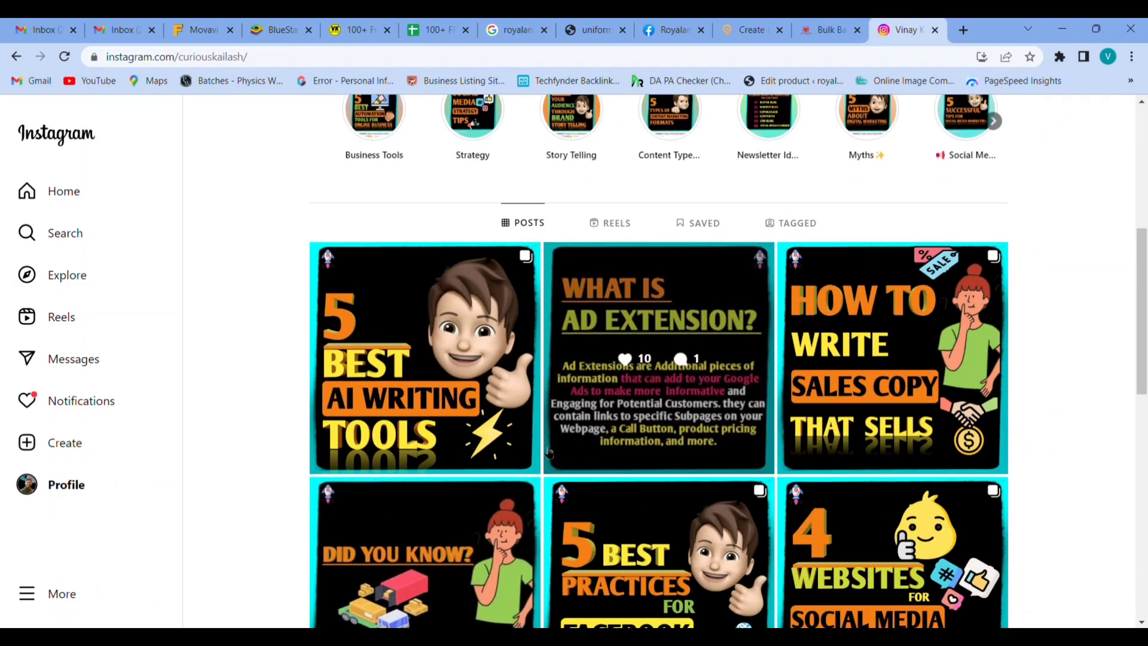
{"action": "scroll", "coordinate": [548, 452], "scroll_direction": "down", "scroll_amount": 2}
{"action": "scroll", "coordinate": [547, 451], "scroll_direction": "down", "scroll_amount": 4}
{"action": "scroll", "coordinate": [547, 452], "scroll_direction": "down", "scroll_amount": 2}
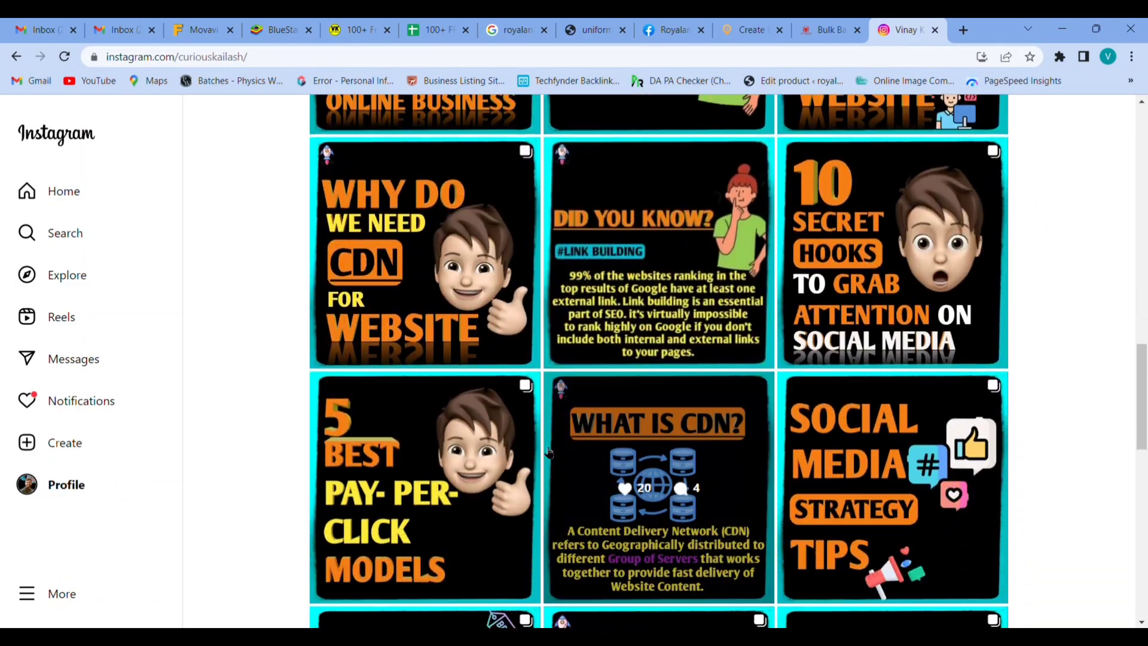
{"action": "scroll", "coordinate": [549, 451], "scroll_direction": "down", "scroll_amount": 2}
{"action": "scroll", "coordinate": [548, 452], "scroll_direction": "down", "scroll_amount": 2}
{"action": "scroll", "coordinate": [548, 452], "scroll_direction": "down", "scroll_amount": 1}
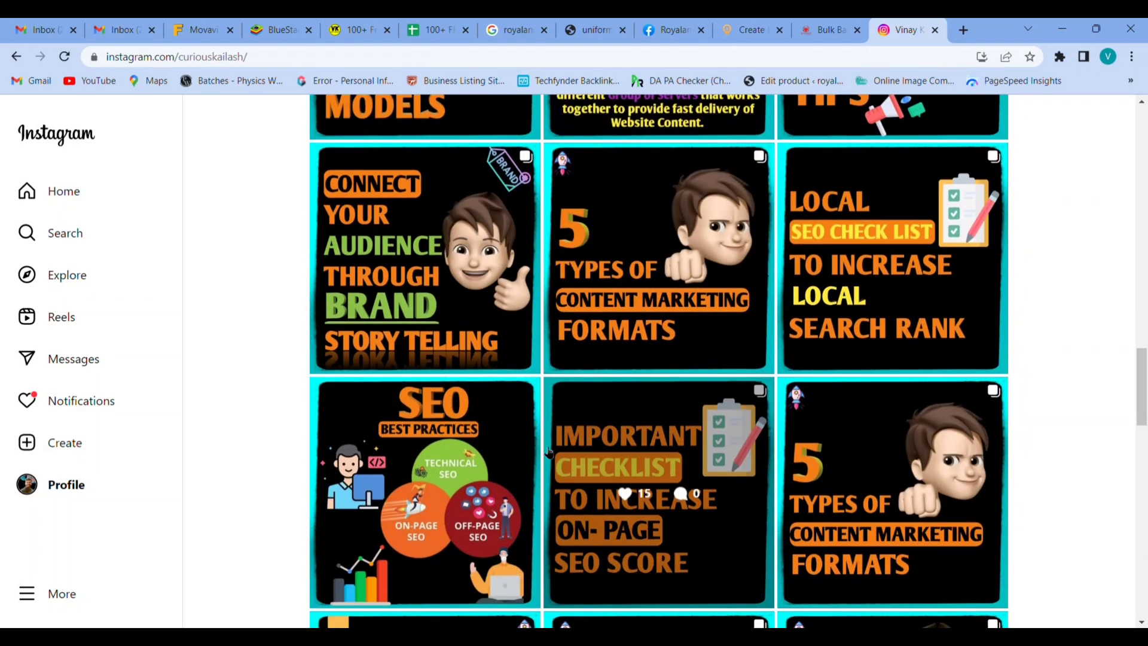
{"action": "scroll", "coordinate": [549, 452], "scroll_direction": "down", "scroll_amount": 1}
{"action": "scroll", "coordinate": [549, 452], "scroll_direction": "down", "scroll_amount": 2}
{"action": "scroll", "coordinate": [547, 448], "scroll_direction": "up", "scroll_amount": 6}
{"action": "scroll", "coordinate": [545, 446], "scroll_direction": "up", "scroll_amount": 8}
{"action": "scroll", "coordinate": [544, 446], "scroll_direction": "up", "scroll_amount": 5}
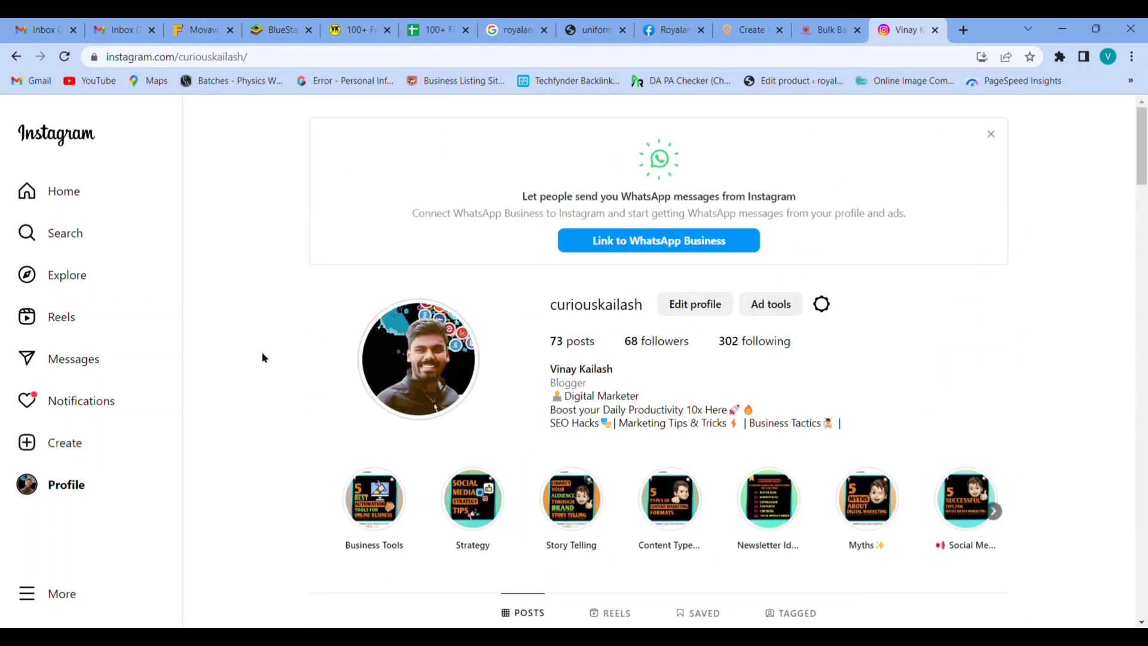
Search 'sirasala', open the sirasala__groups profile and select its web address
{"action": "left_click", "coordinate": [990, 134]}
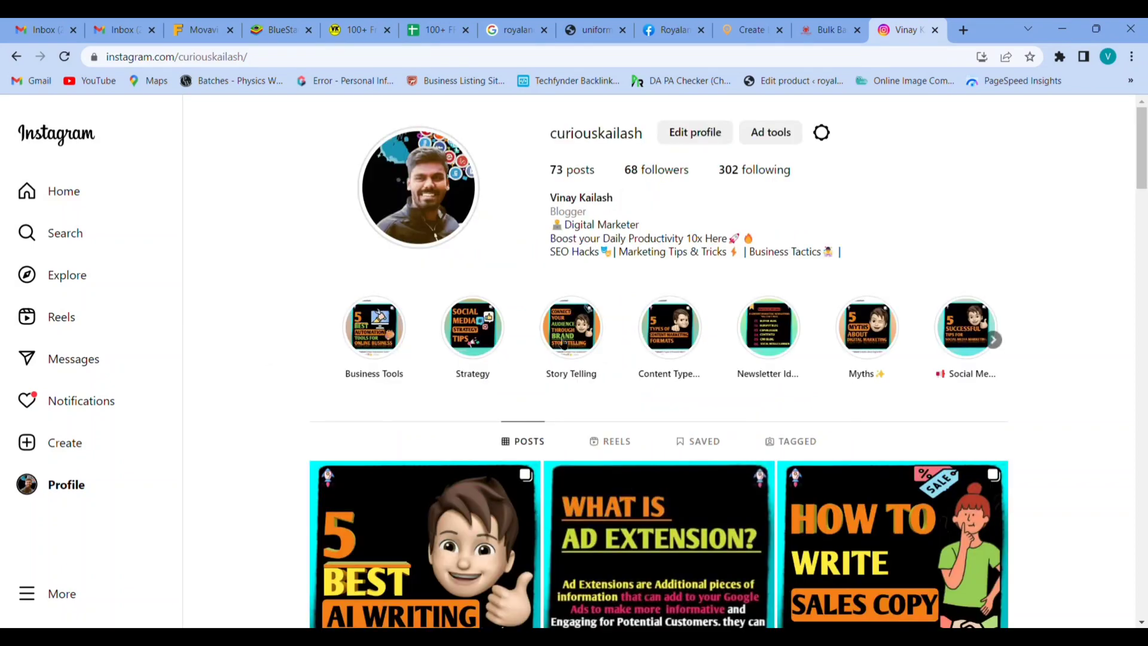
{"action": "left_click", "coordinate": [79, 237]}
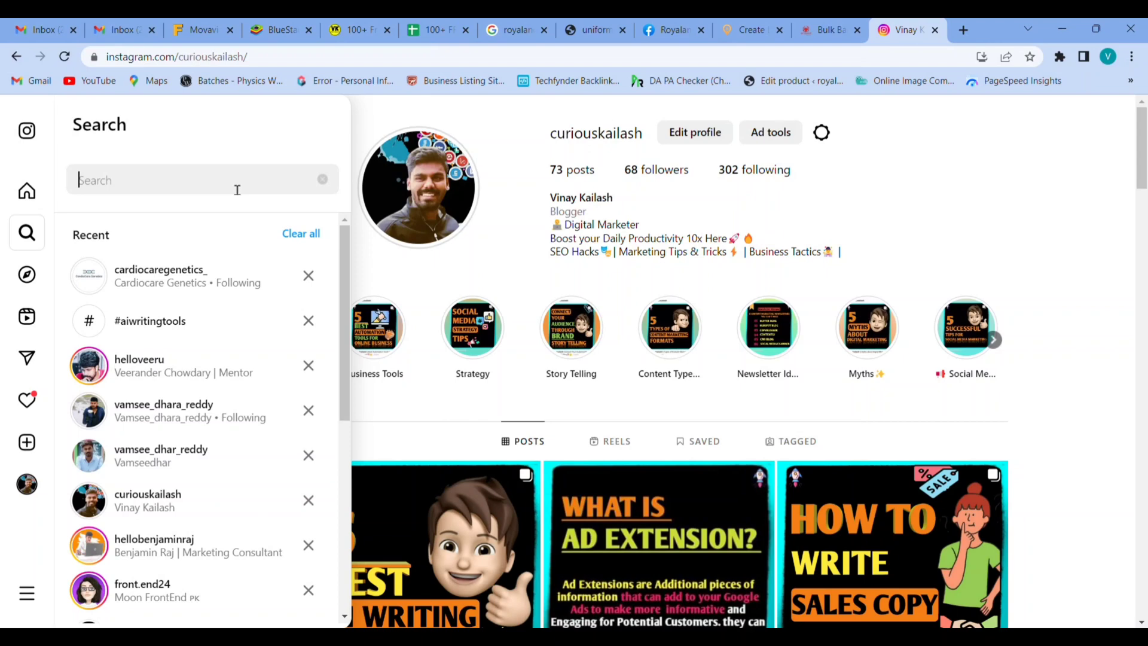
{"action": "type", "text": "sirasala"}
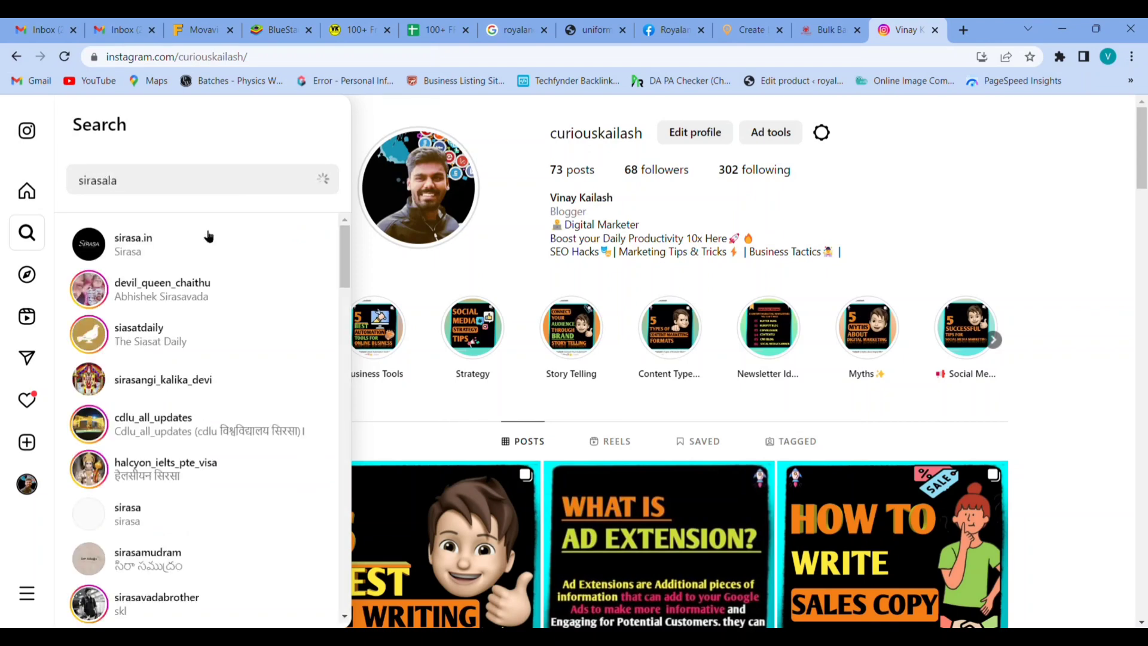
{"action": "left_click", "coordinate": [187, 261]}
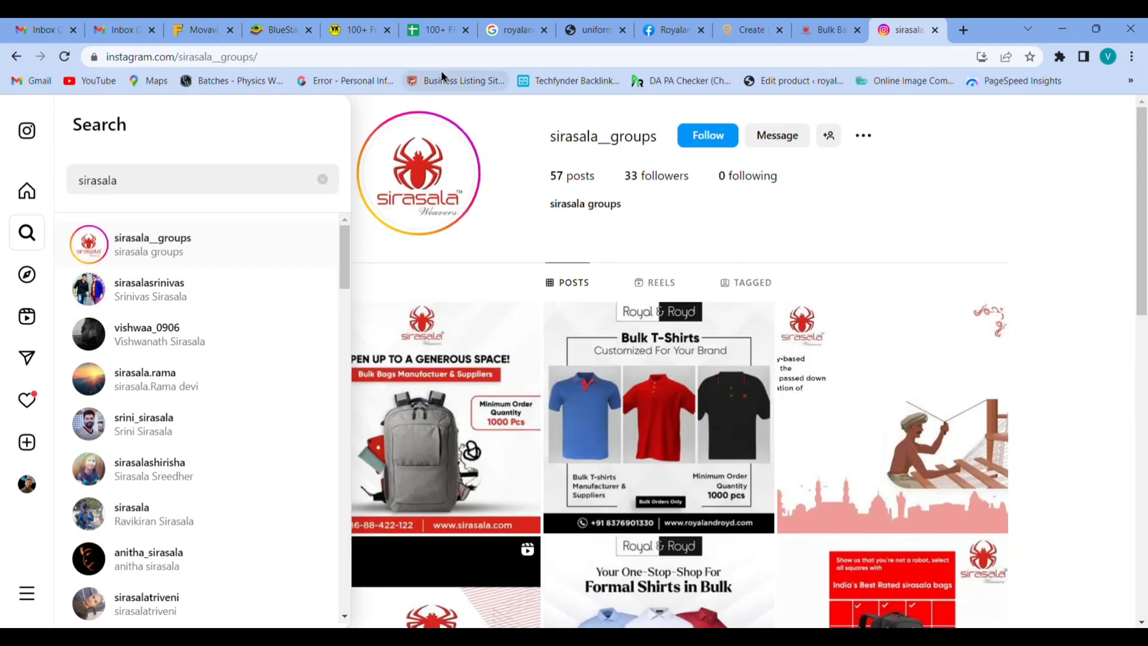
{"action": "left_click", "coordinate": [511, 67]}
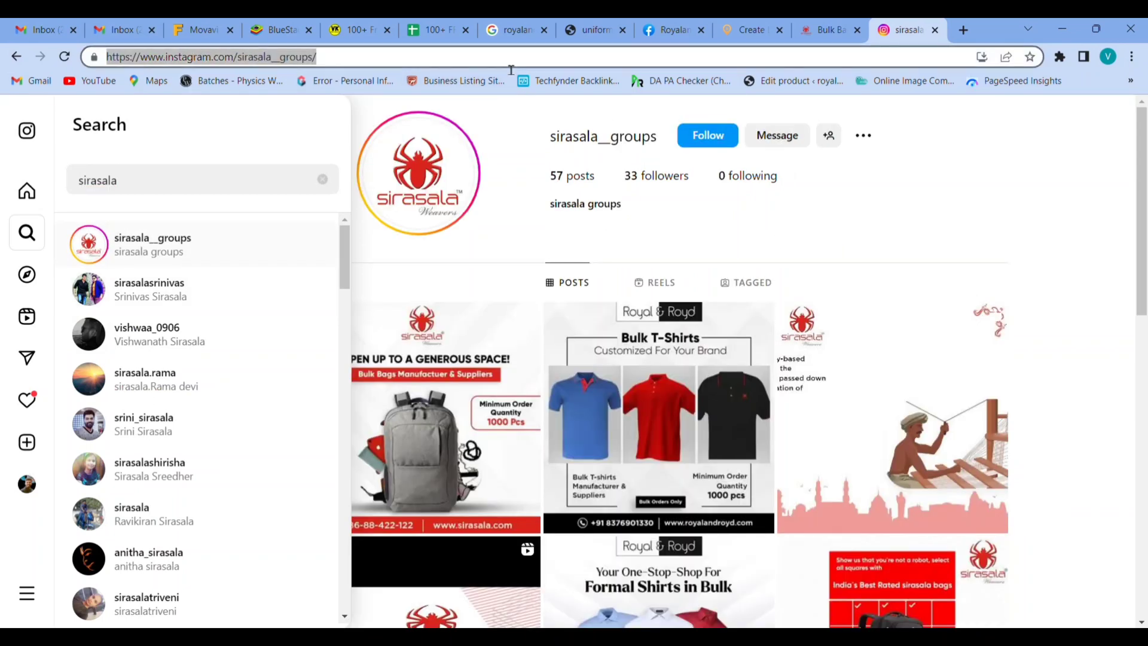
Paste the sirasala__groups Instagram address into the listing's Instagram field
{"action": "left_click", "coordinate": [744, 27]}
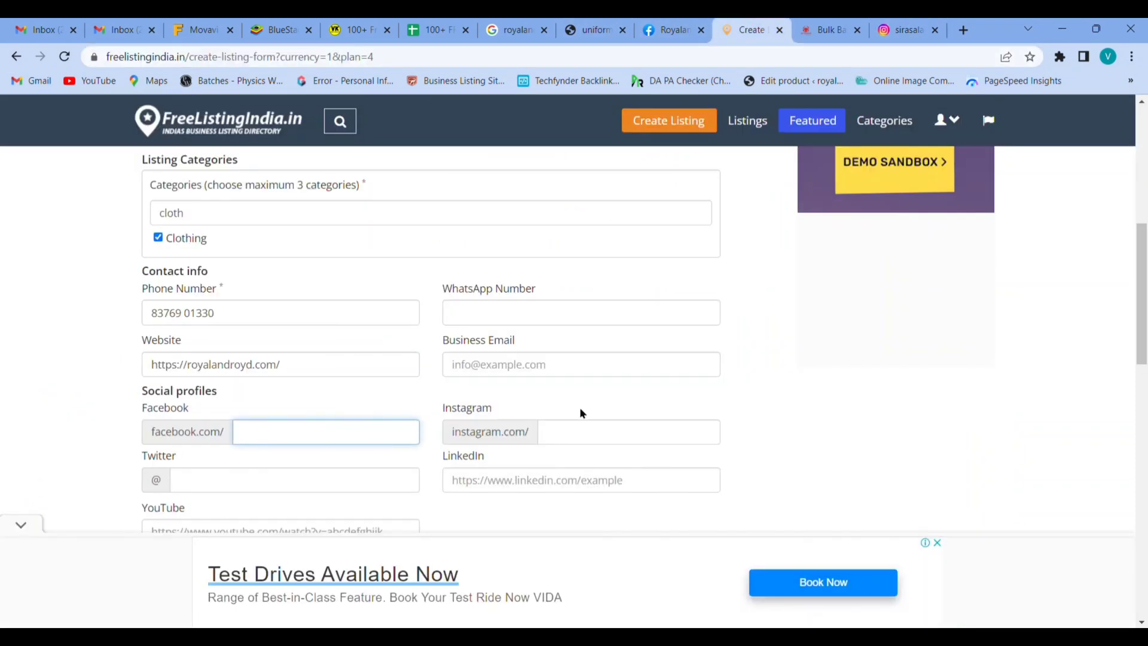
{"action": "left_click", "coordinate": [590, 443]}
{"action": "key", "text": "ctrl+v"}
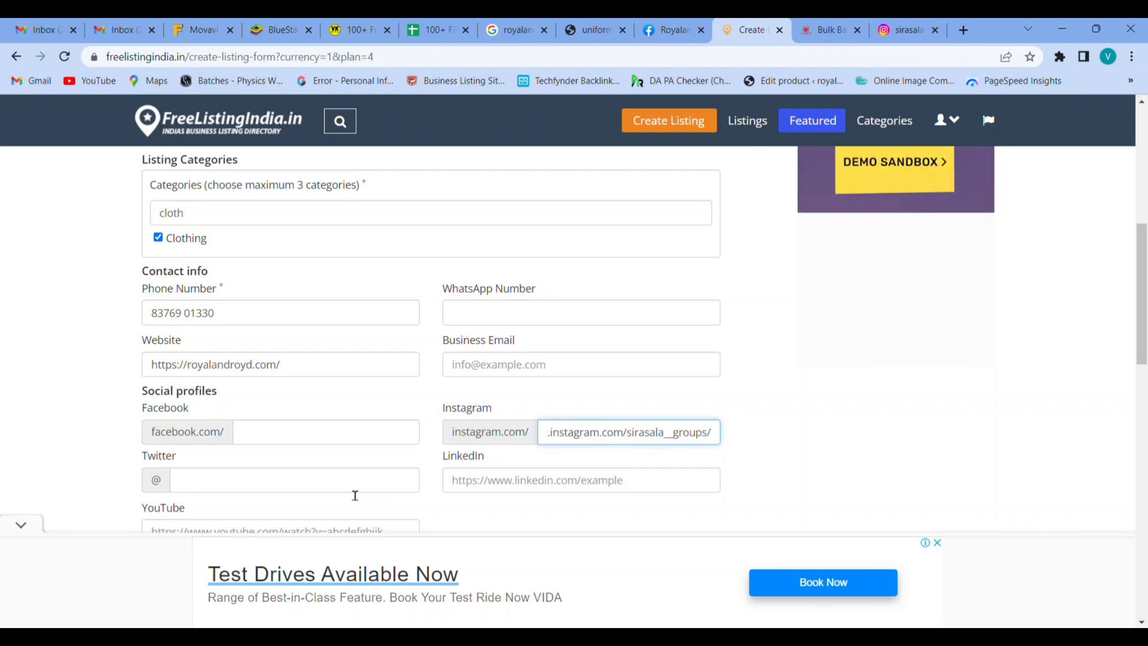
{"action": "left_click", "coordinate": [820, 27]}
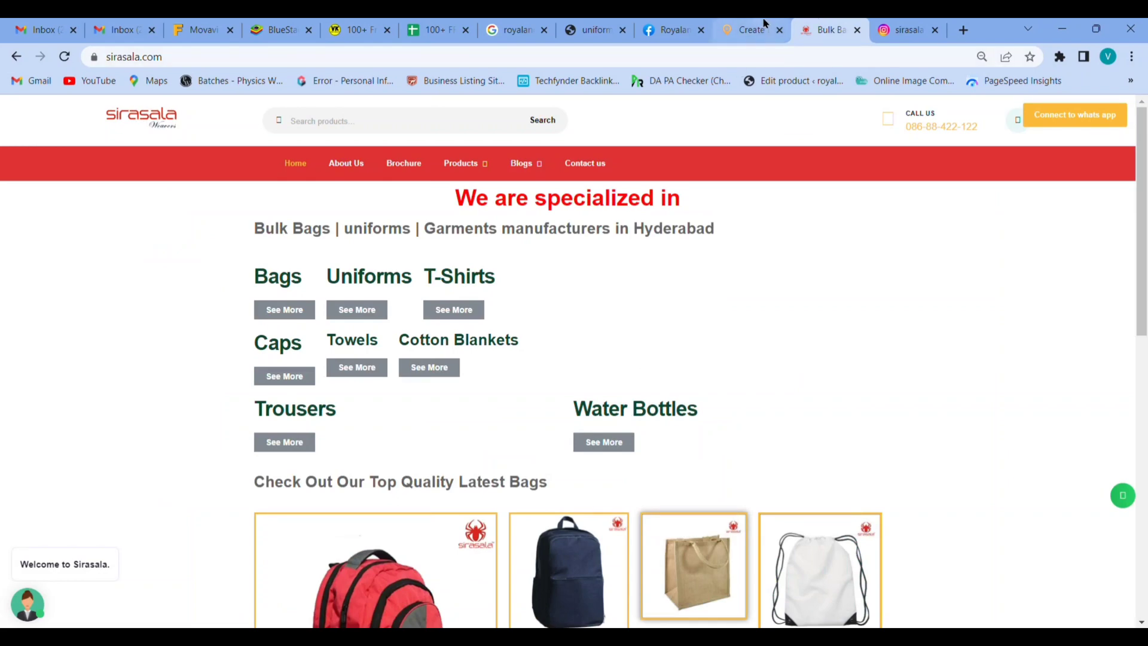
{"action": "left_click", "coordinate": [596, 27]}
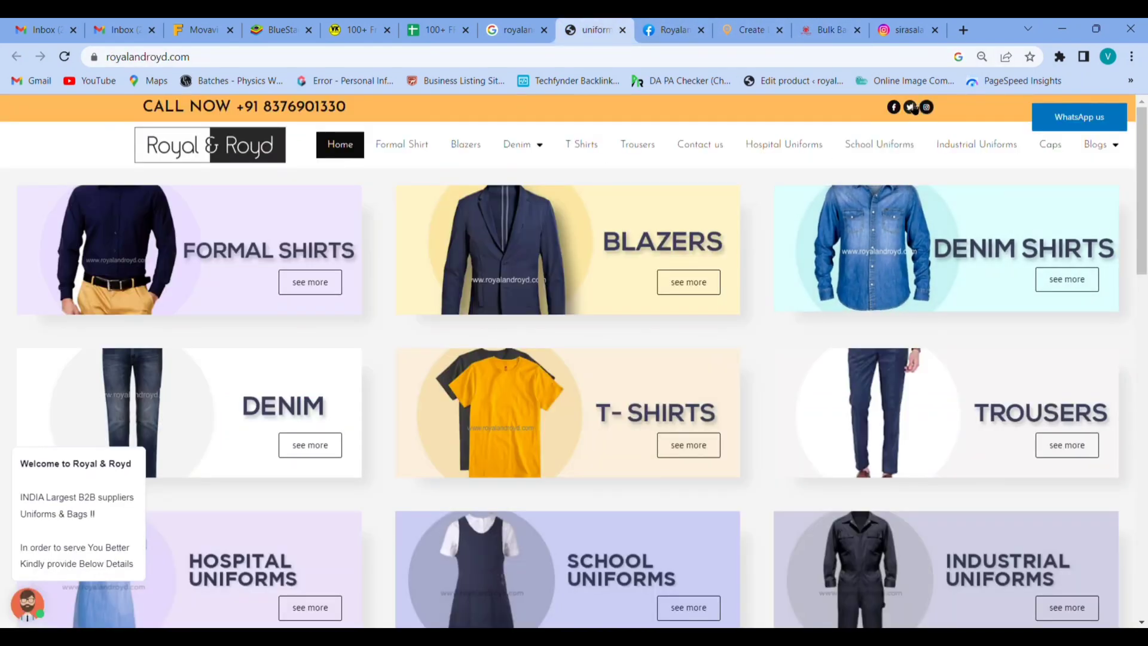
{"action": "middle_click", "coordinate": [925, 114]}
{"action": "left_click", "coordinate": [623, 27]}
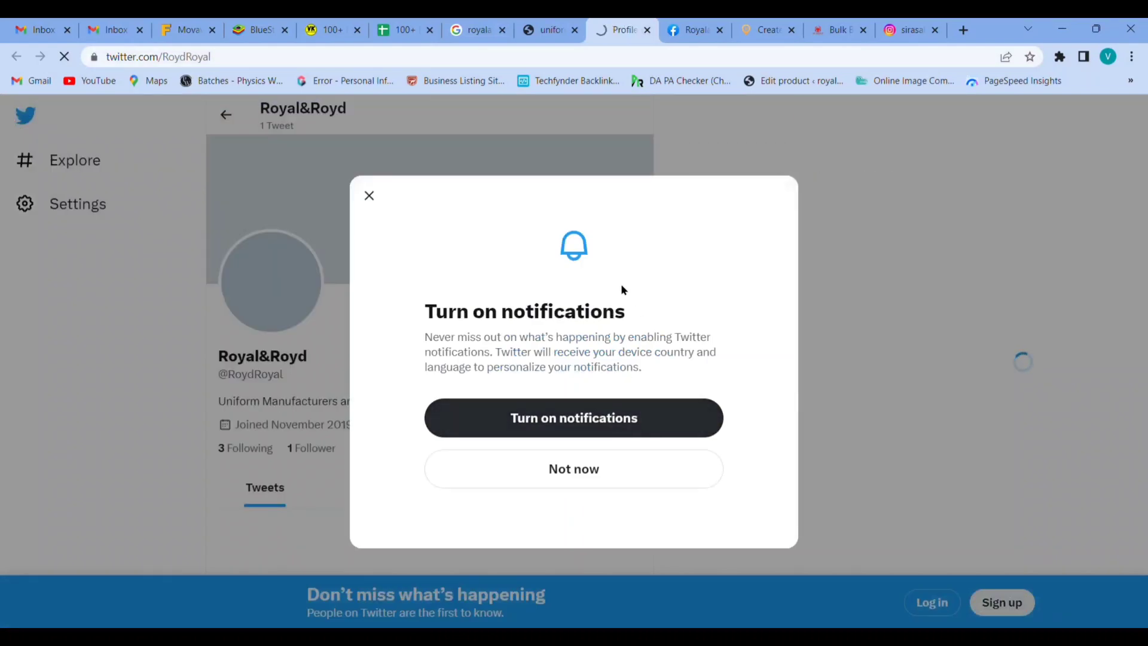
{"action": "left_click", "coordinate": [369, 194]}
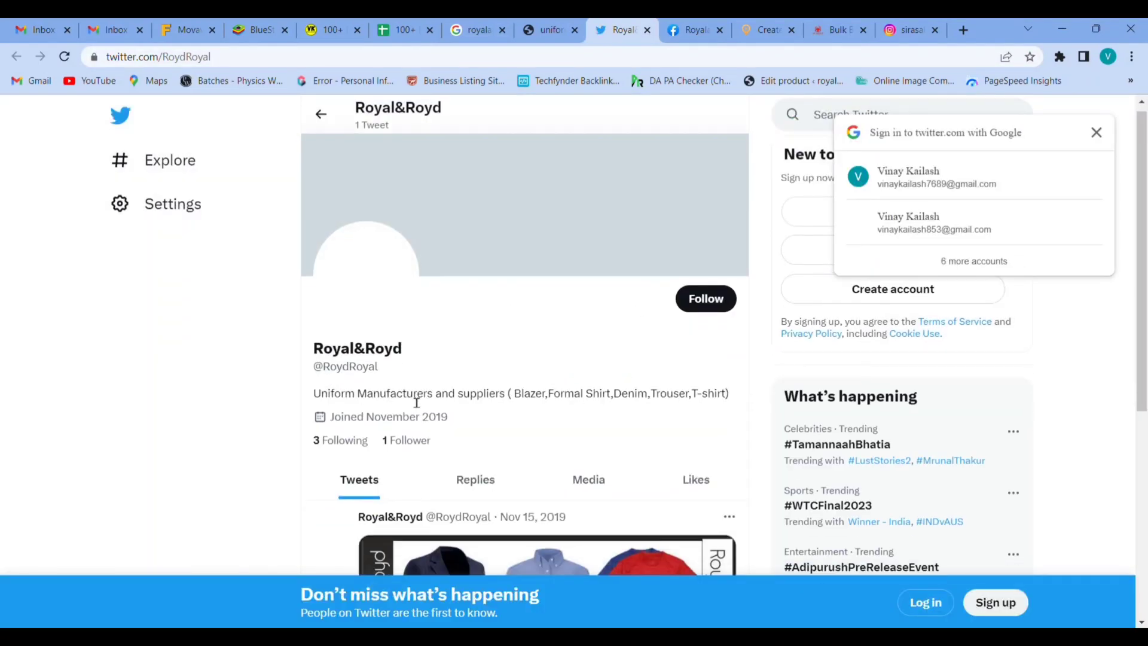
{"action": "left_click", "coordinate": [552, 67]}
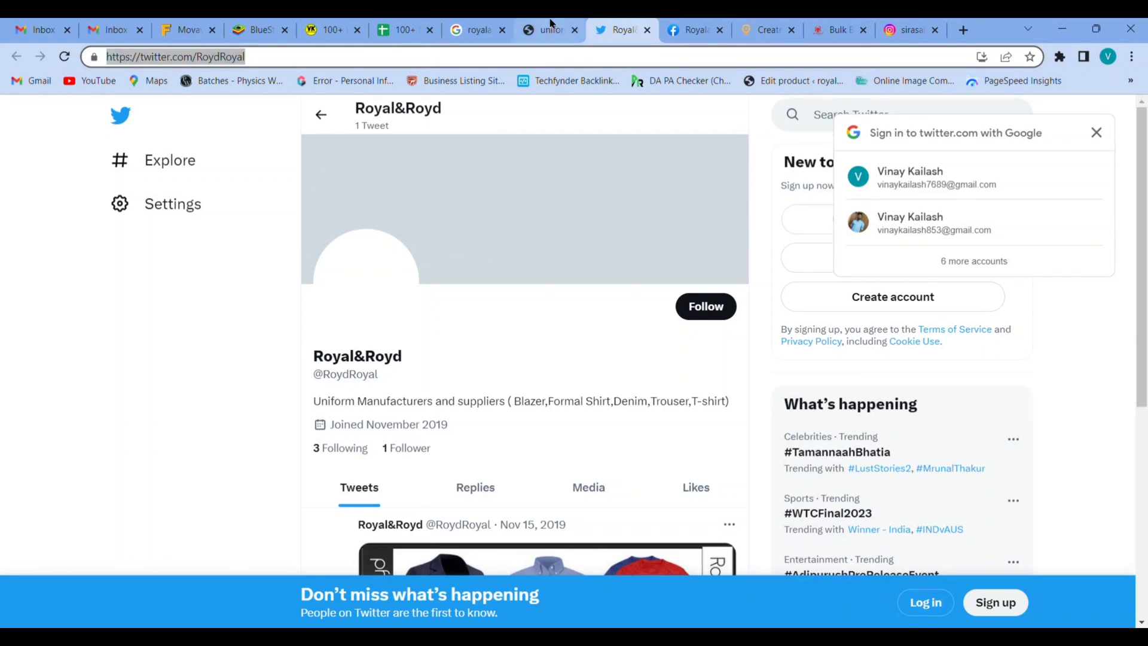
{"action": "left_click", "coordinate": [767, 30]}
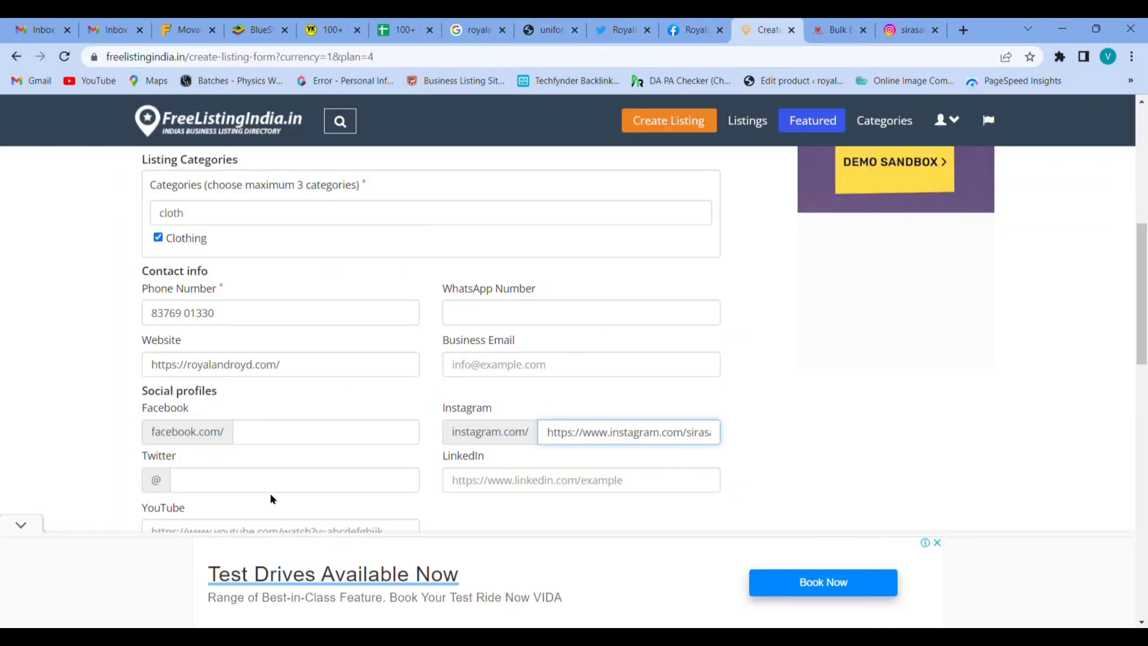
{"action": "left_click", "coordinate": [296, 495]}
{"action": "key", "text": "ctrl+v"}
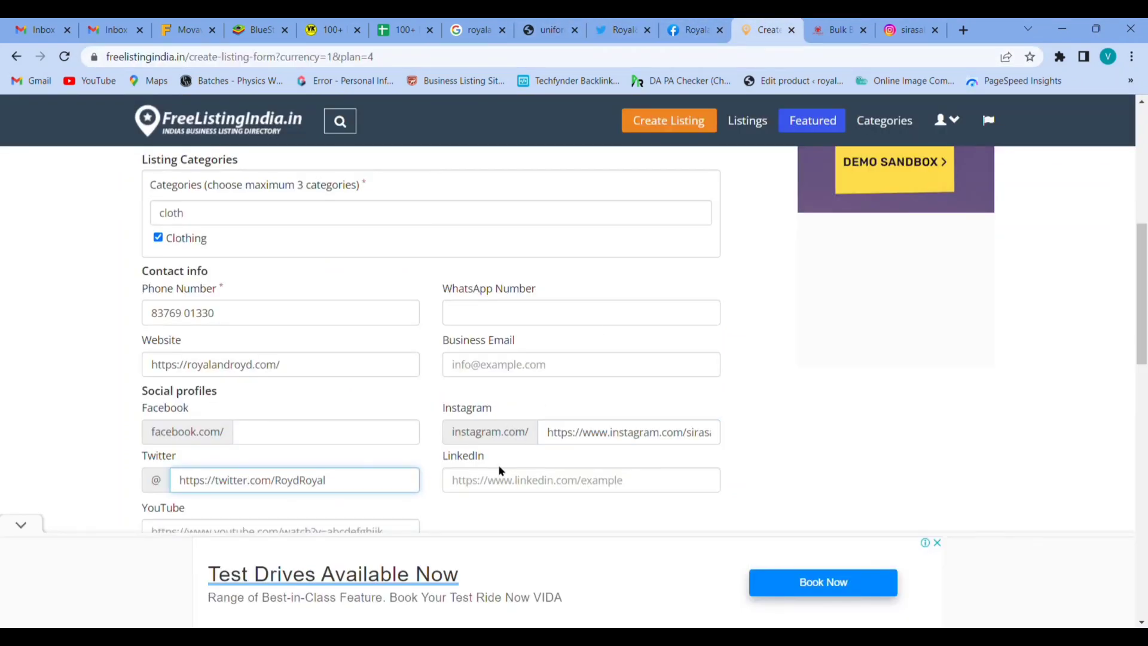
{"action": "scroll", "coordinate": [321, 388], "scroll_direction": "down", "scroll_amount": 2}
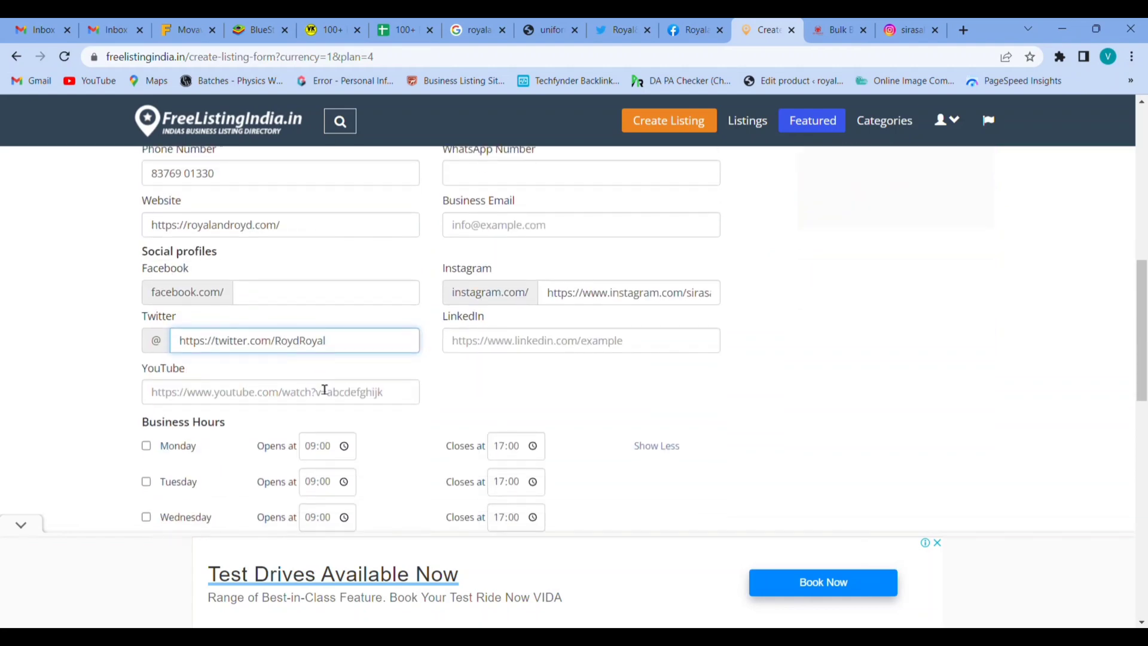
{"action": "scroll", "coordinate": [372, 410], "scroll_direction": "down", "scroll_amount": 1}
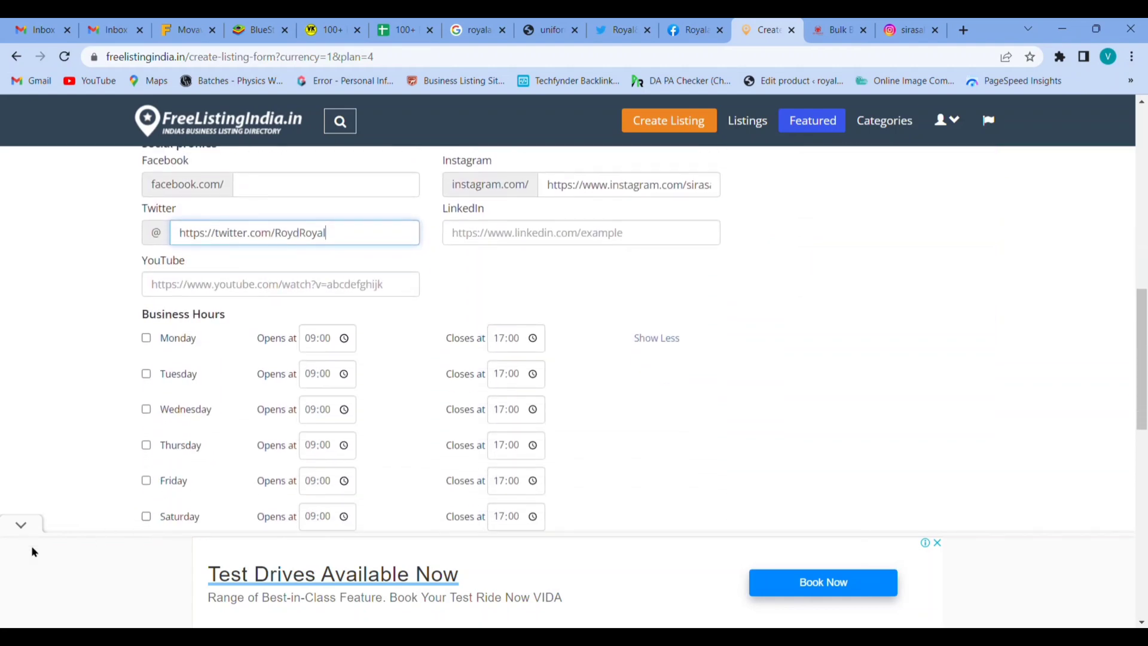
Tick Monday under Business Hours and check the company's full weekly hours in Google results
{"action": "left_click", "coordinate": [7, 533]}
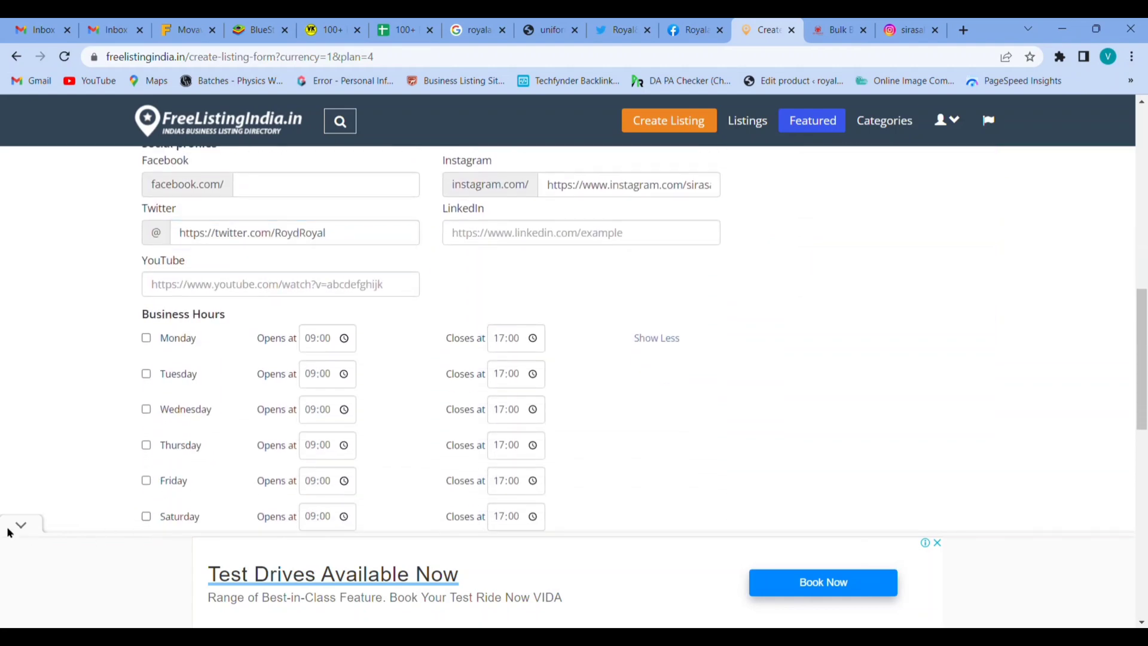
{"action": "left_click", "coordinate": [147, 338]}
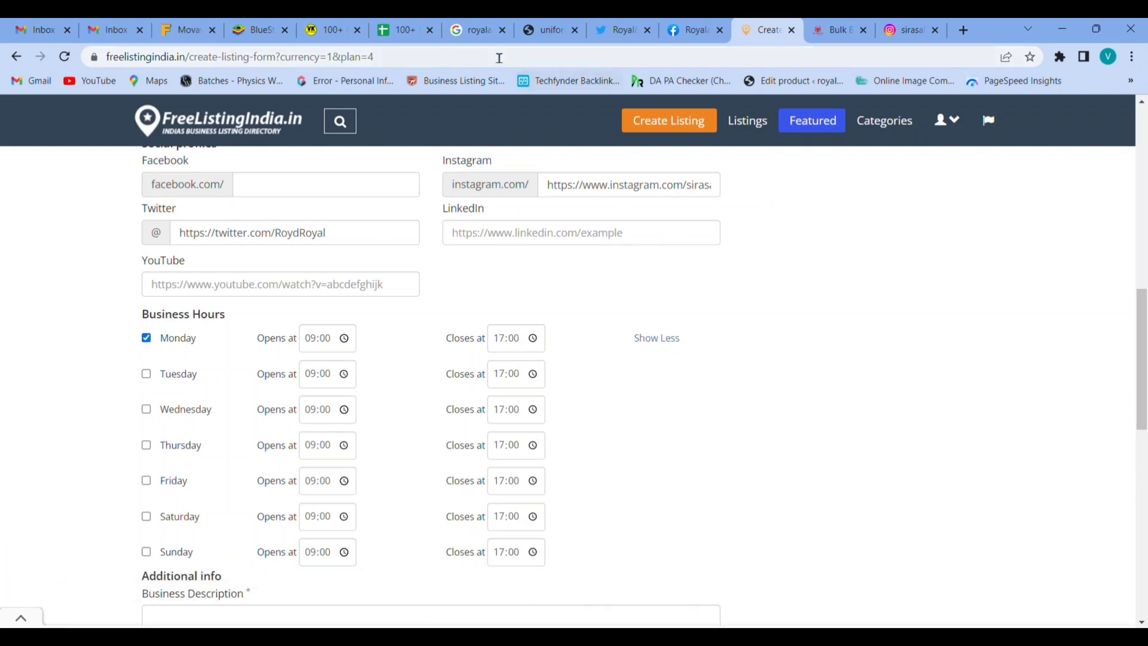
{"action": "left_click", "coordinate": [478, 27]}
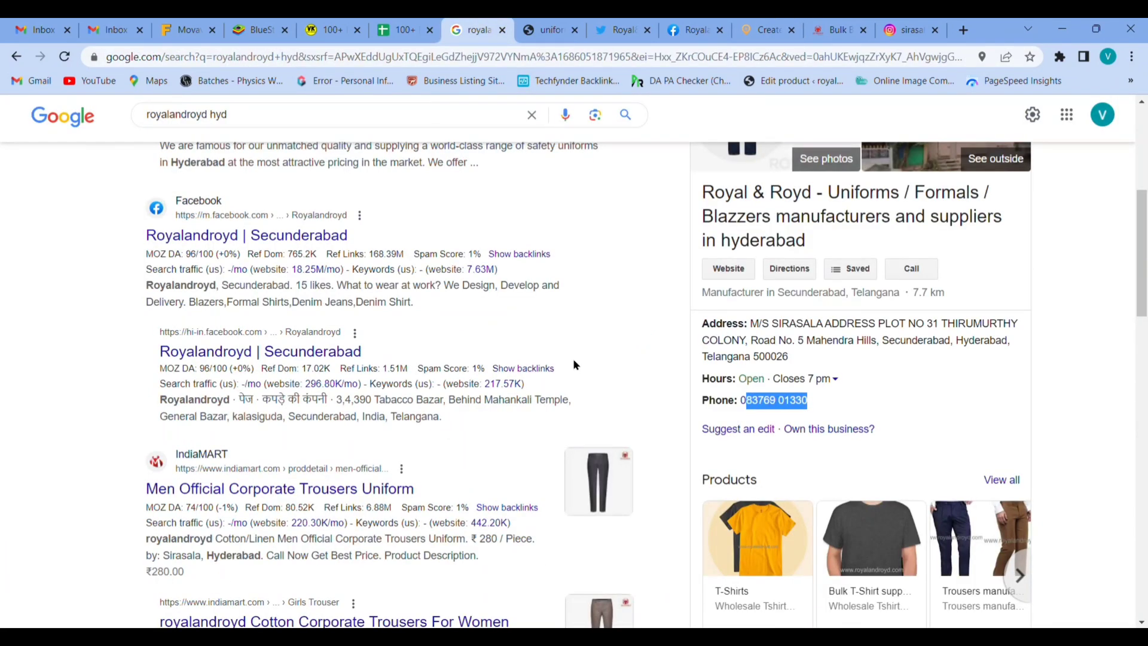
{"action": "left_click", "coordinate": [836, 384]}
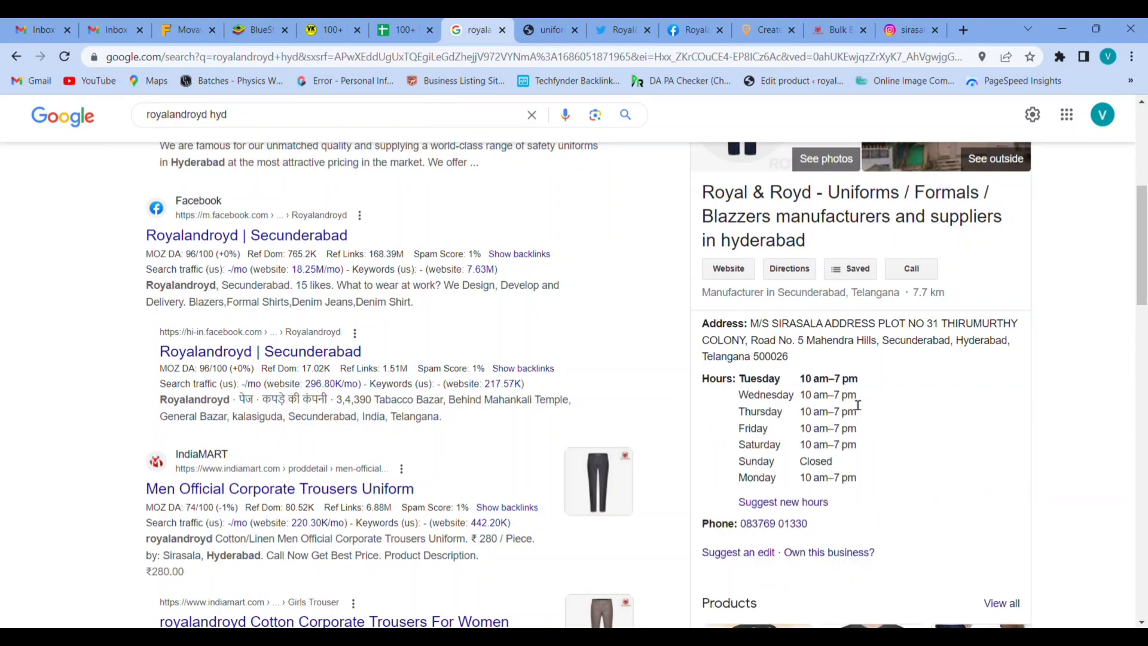
{"action": "left_click", "coordinate": [766, 30]}
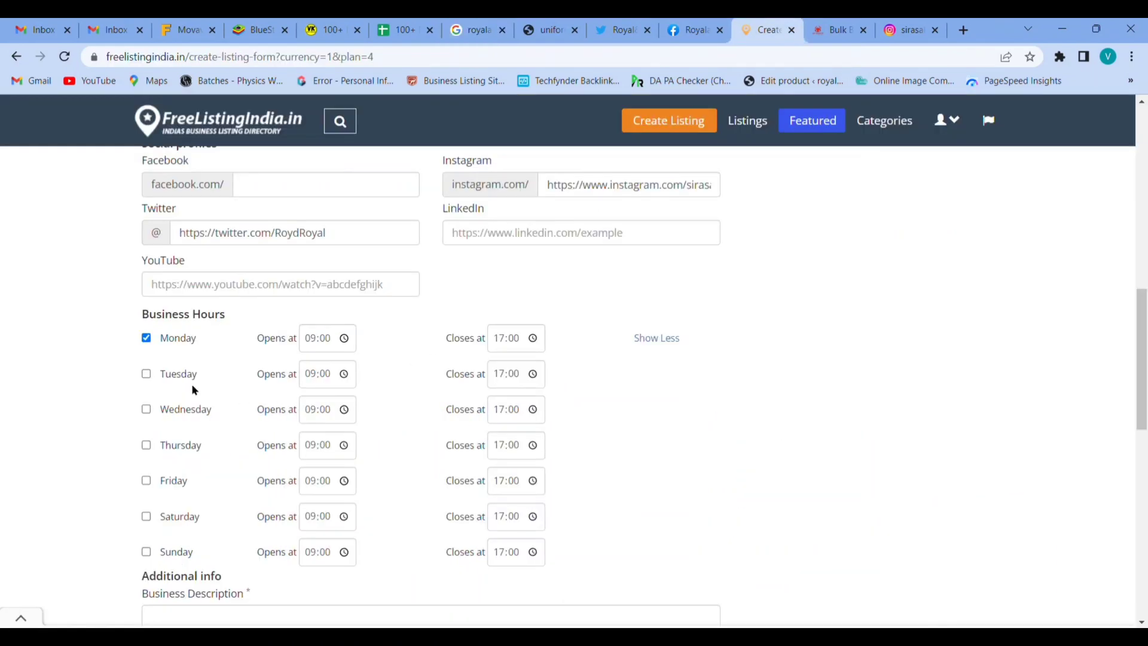
Tick Tuesday and Wednesday and set Monday through Wednesday hours to 10:00–19:00
{"action": "left_click", "coordinate": [147, 374]}
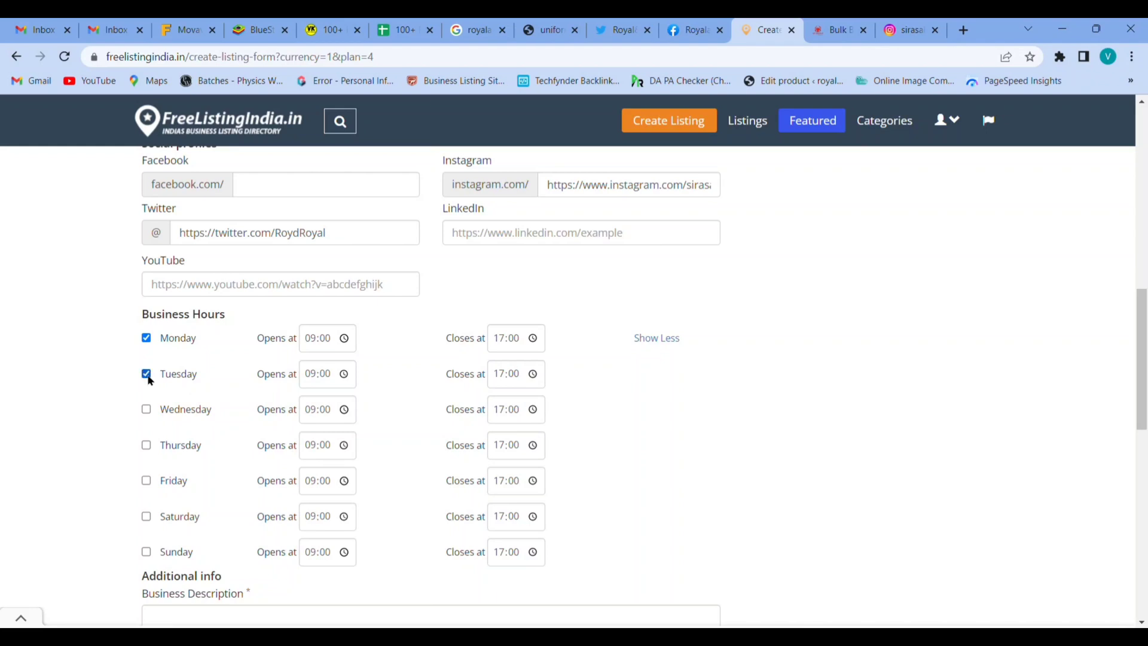
{"action": "left_click", "coordinate": [147, 411]}
{"action": "type", "text": "0"}
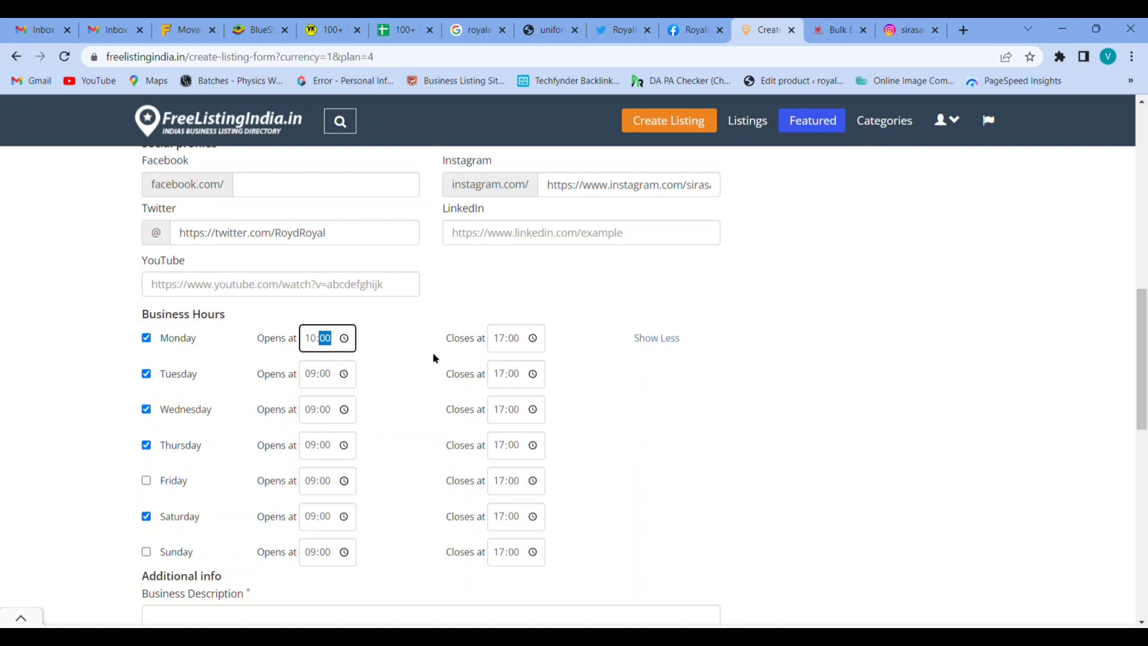
{"action": "left_click", "coordinate": [504, 338]}
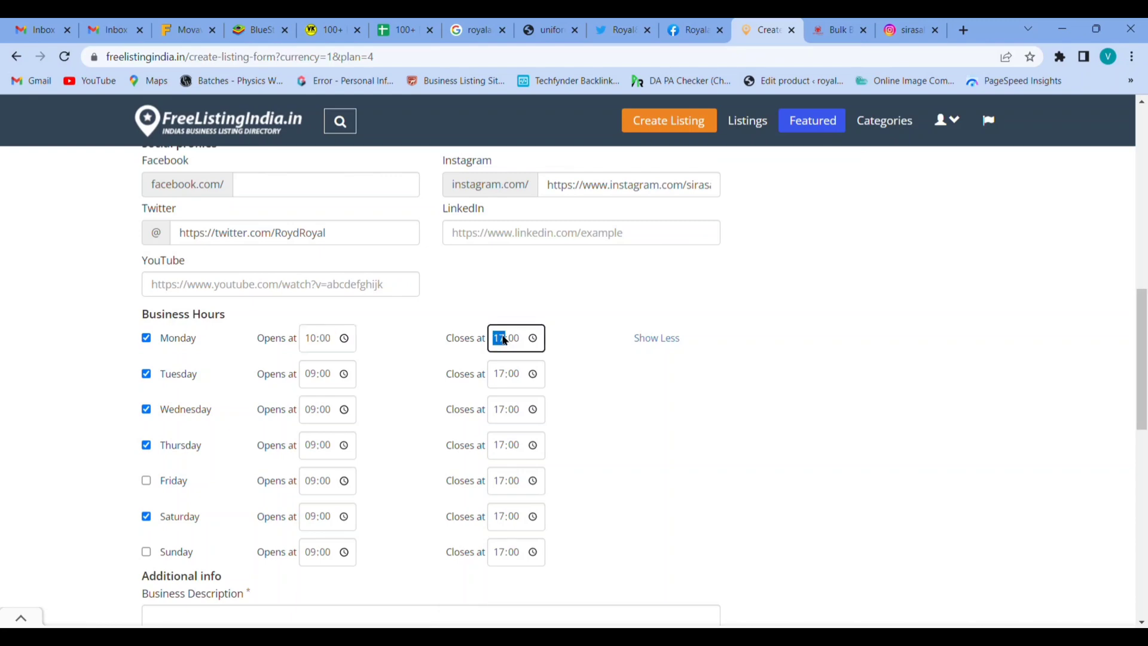
{"action": "type", "text": "19"}
{"action": "left_click", "coordinate": [309, 374]}
{"action": "type", "text": "10"}
{"action": "left_click", "coordinate": [501, 373]}
{"action": "type", "text": "19"}
{"action": "left_click", "coordinate": [310, 412]}
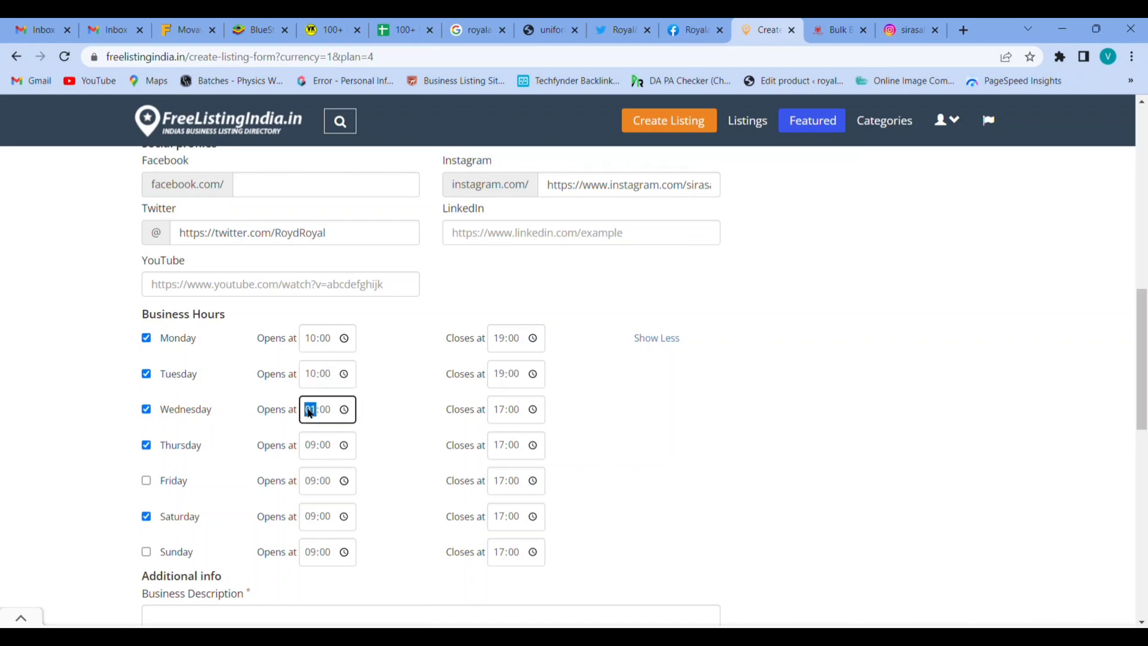
{"action": "type", "text": "0"}
{"action": "left_click", "coordinate": [499, 410]}
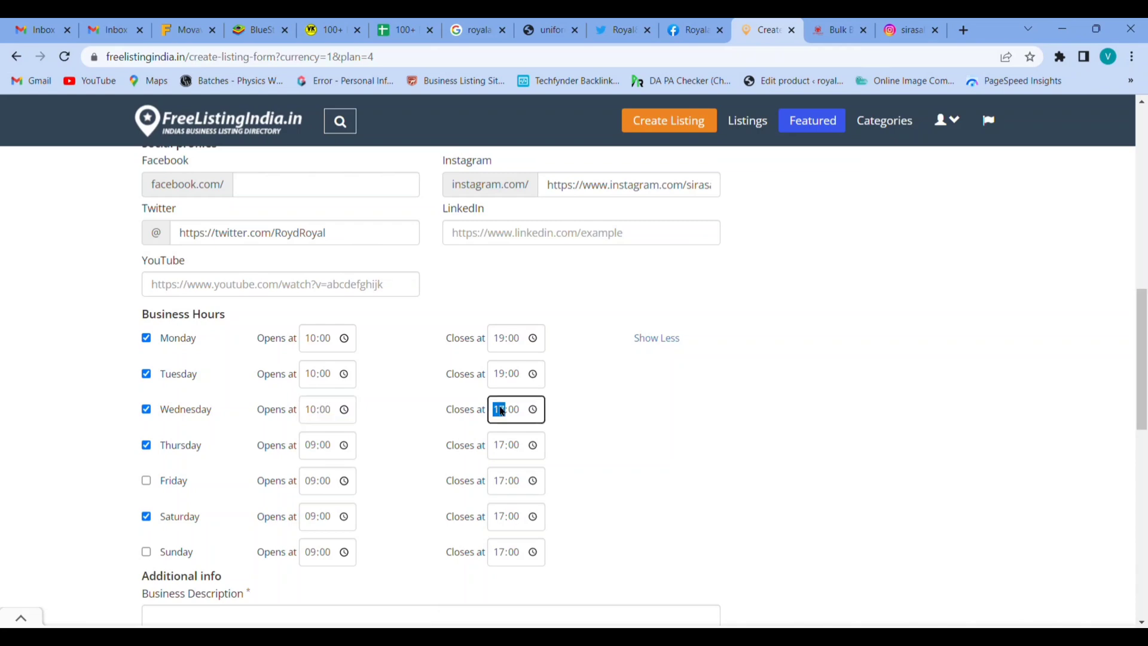
{"action": "type", "text": "9"}
Set Thursday, Friday and Saturday to open at 10:00 and close at 19:00
{"action": "left_click", "coordinate": [306, 450]}
{"action": "type", "text": "10"}
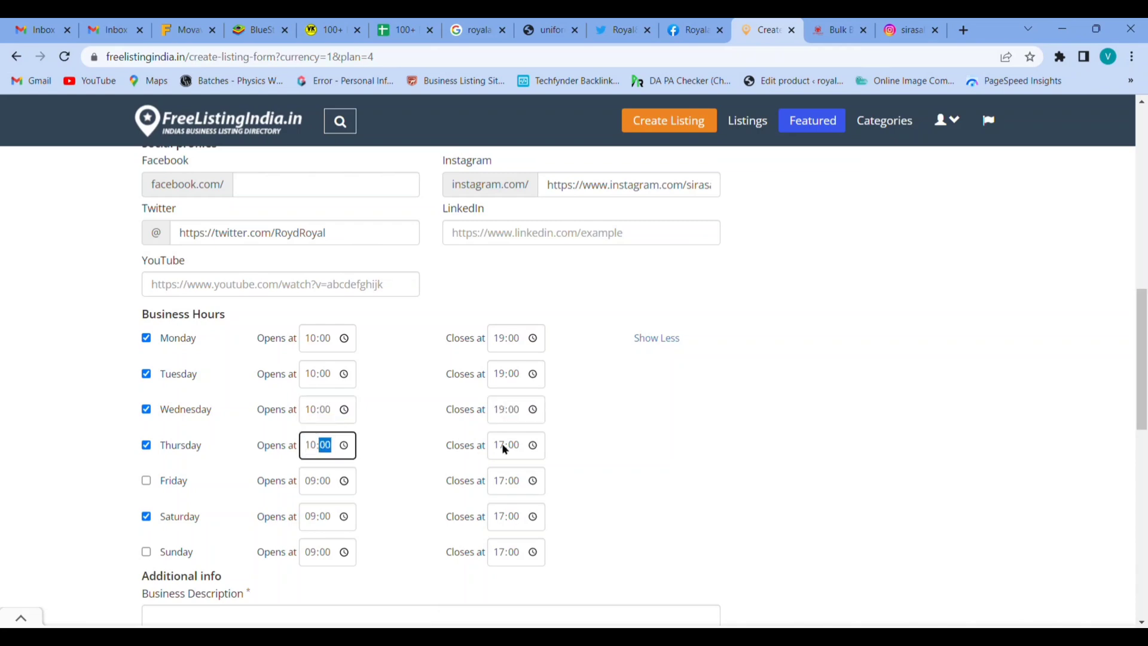
{"action": "left_click", "coordinate": [501, 447]}
{"action": "type", "text": "19"}
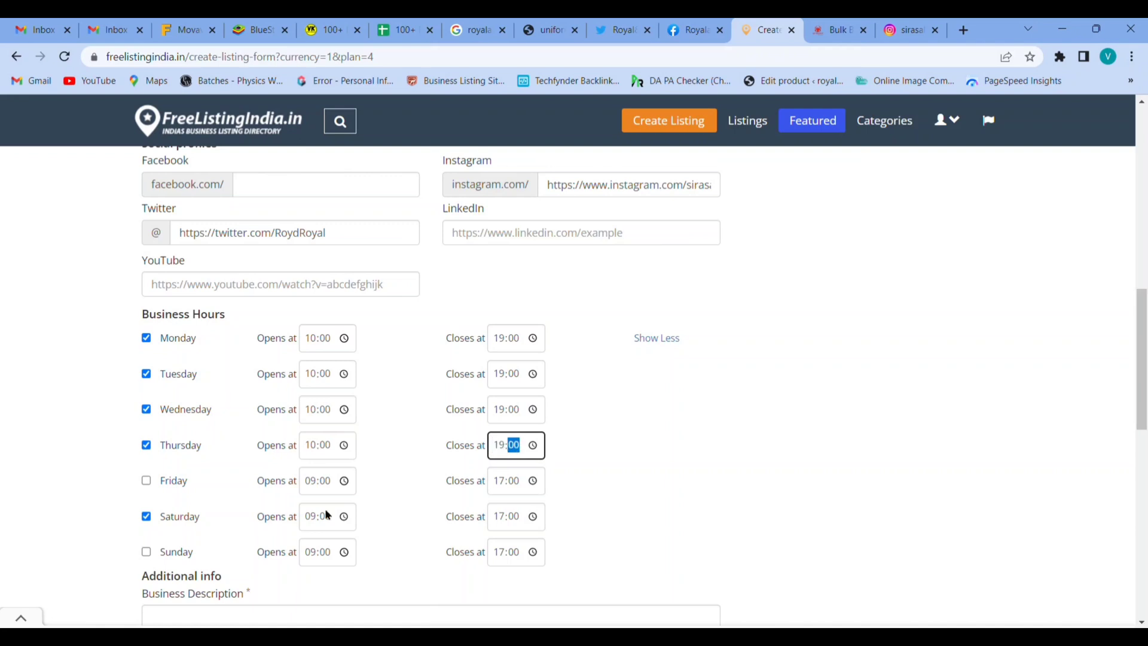
{"action": "left_click", "coordinate": [311, 482]}
{"action": "type", "text": "10"}
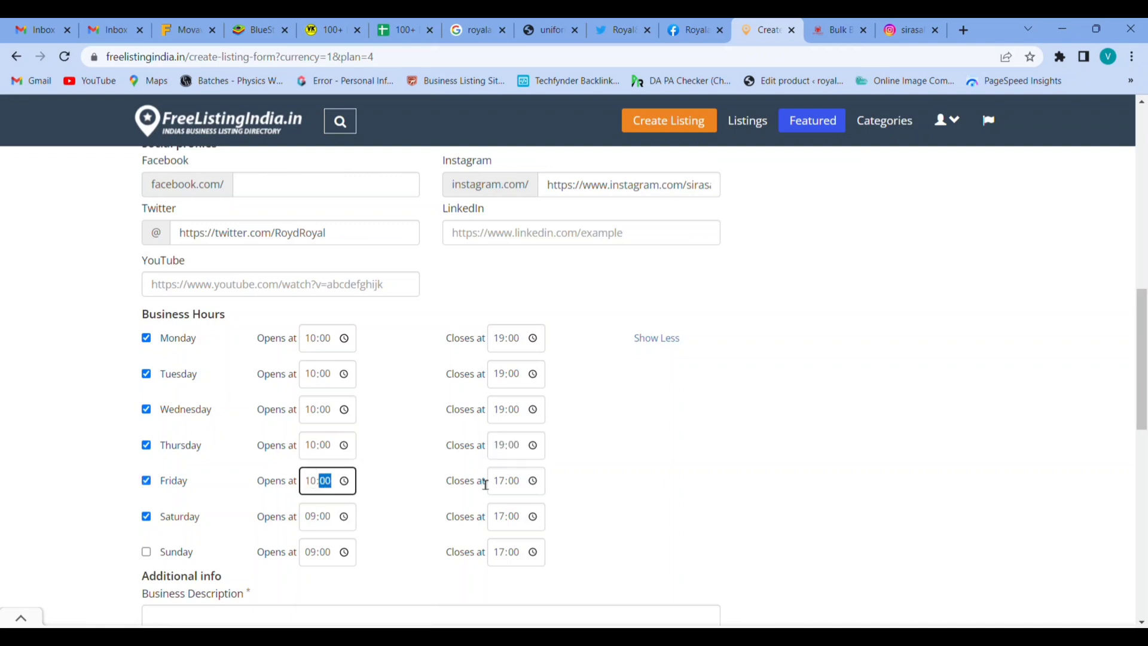
{"action": "left_click", "coordinate": [500, 489]}
{"action": "type", "text": "19"}
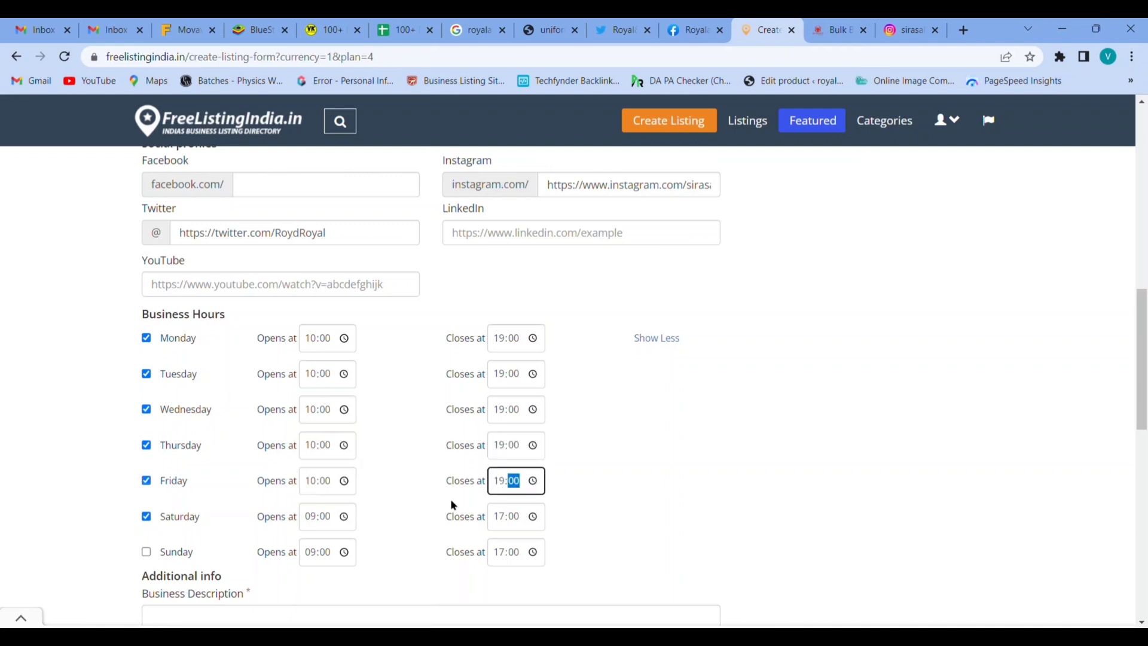
{"action": "left_click", "coordinate": [314, 519]}
{"action": "type", "text": "10"}
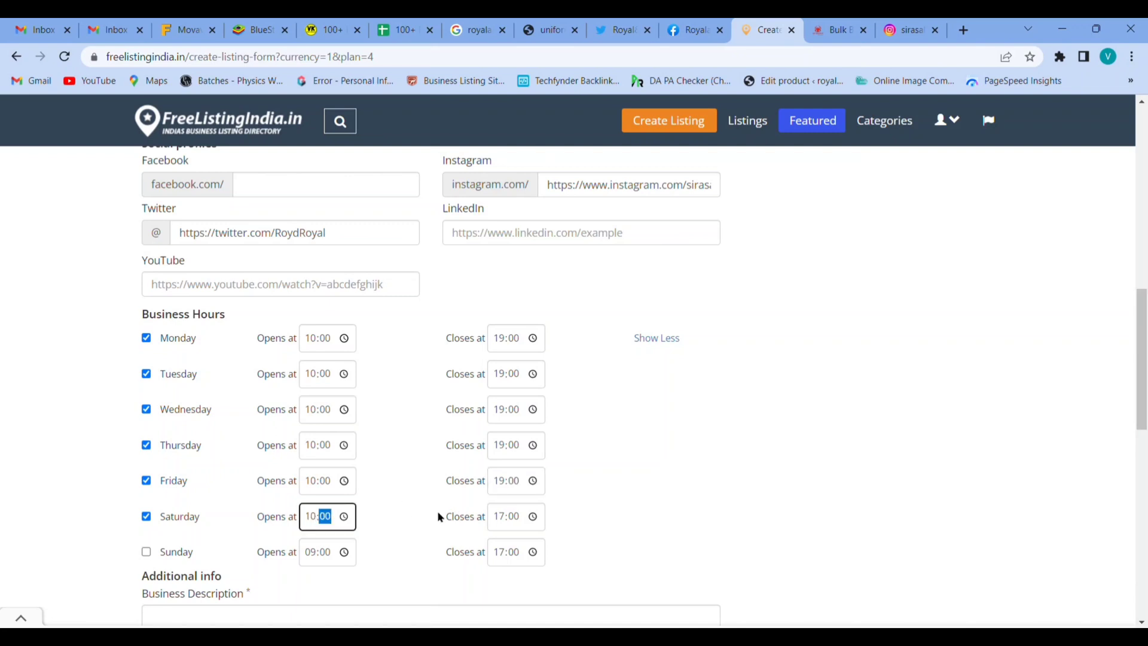
{"action": "left_click", "coordinate": [498, 520]}
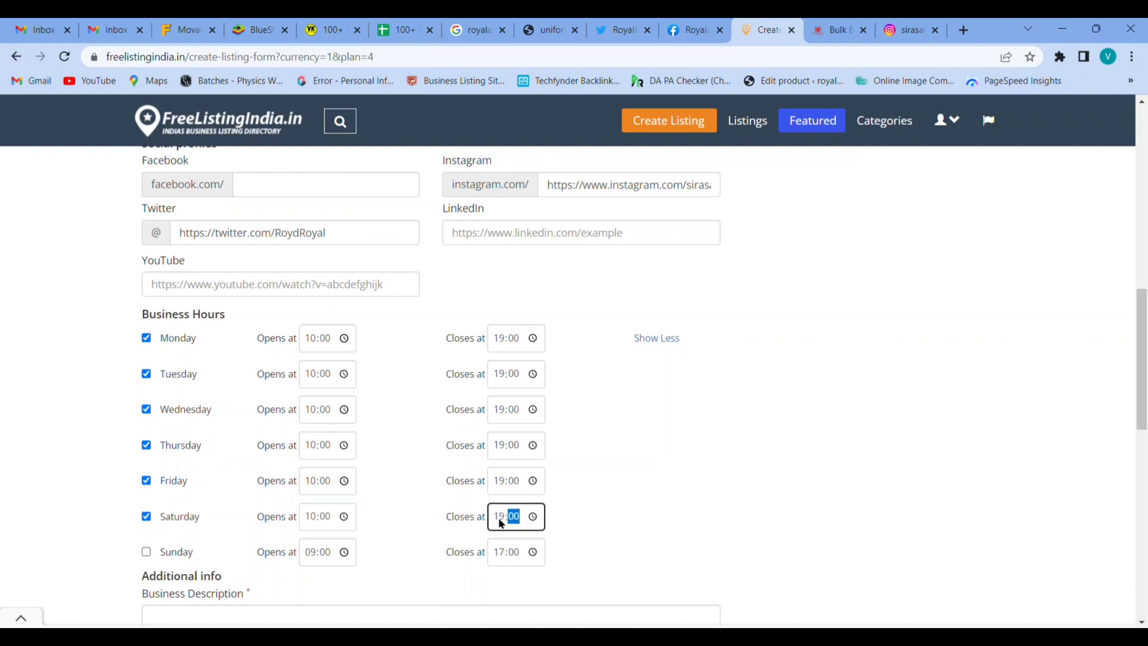
{"action": "type", "text": "9"}
{"action": "scroll", "coordinate": [500, 512], "scroll_direction": "down", "scroll_amount": 2}
{"action": "left_click", "coordinate": [197, 515]}
{"action": "scroll", "coordinate": [421, 480], "scroll_direction": "down", "scroll_amount": 2}
{"action": "scroll", "coordinate": [421, 479], "scroll_direction": "down", "scroll_amount": 1}
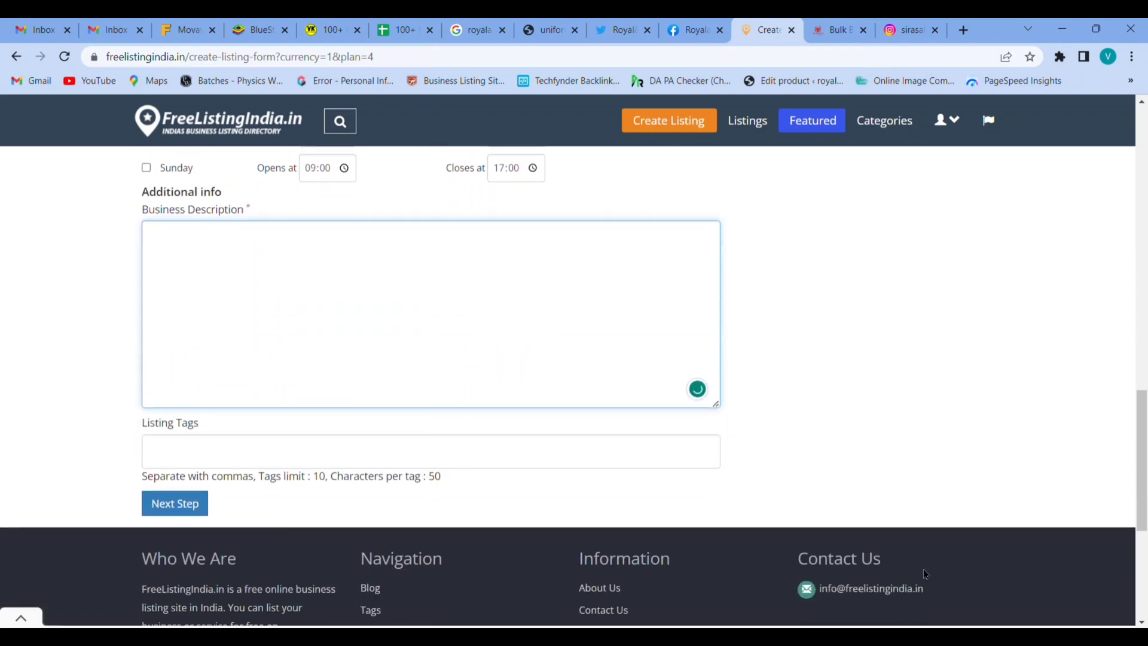
Paste the Royal and Royd shirts-manufacturer paragraph into the Business Description box
{"action": "left_click", "coordinate": [561, 502]}
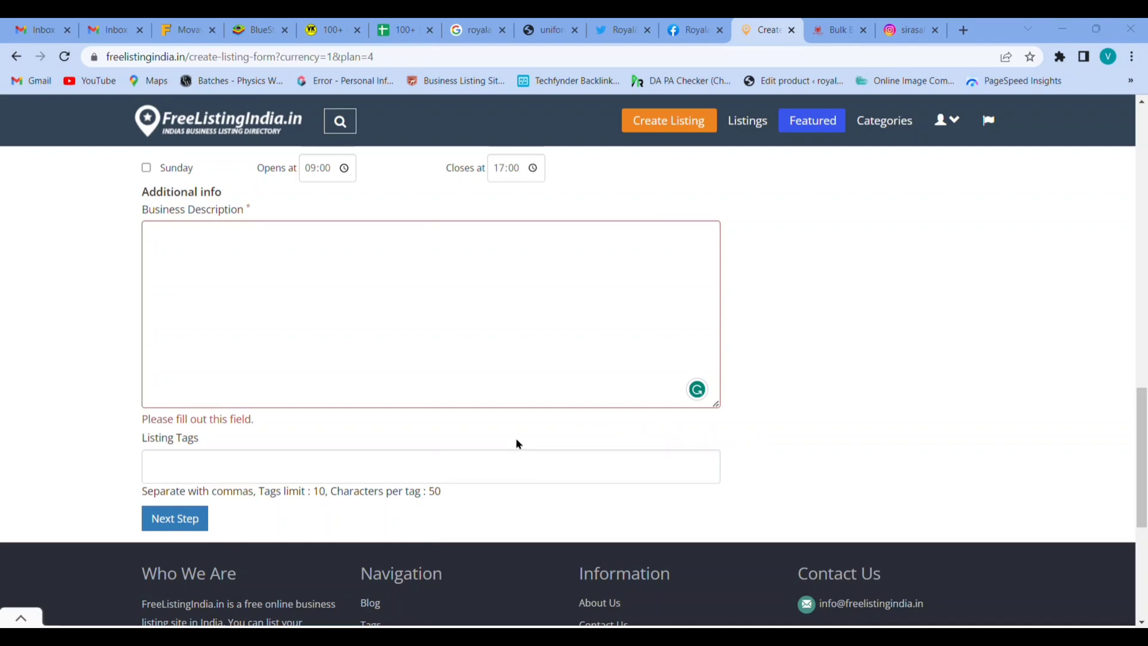
{"action": "left_click", "coordinate": [421, 376]}
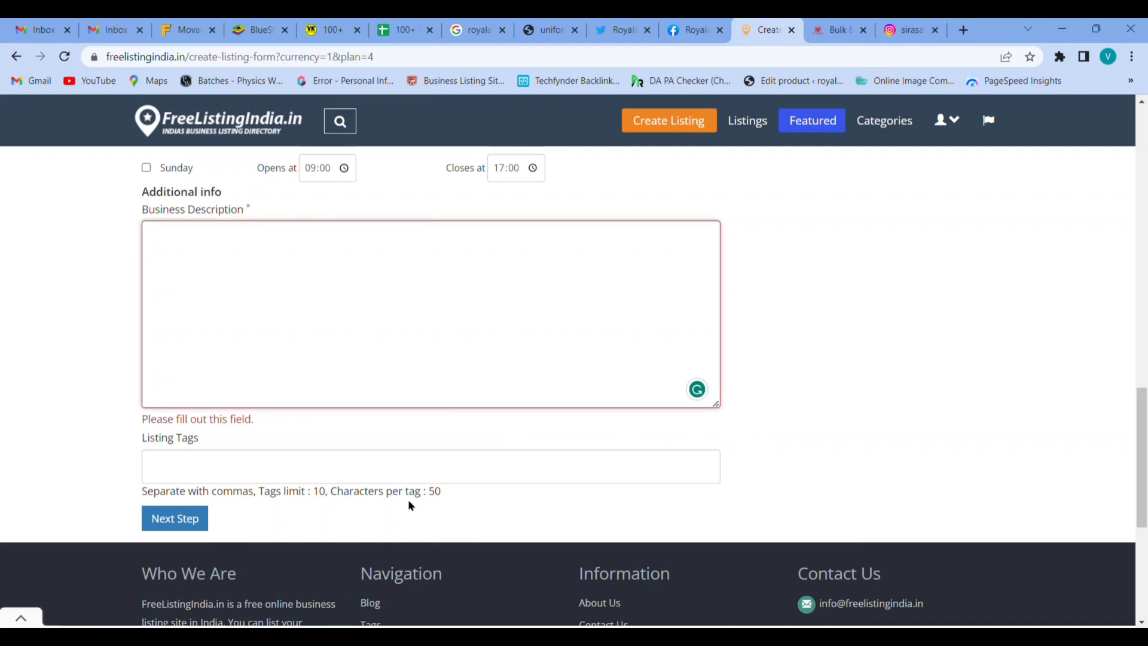
{"action": "type", "text": "Royal and Royd is the leading Formal shirts and T Shirts manufacturers in India. We design the premium quality Formal Shirts and T Shirts with Latest Trends. We also Best at Manufacturing School uniforms, hospital uniforms, Formal shirts and Industrial uniforms in wholesale. Our Designs are Never Outdated, we always Follows trend. We Never Compromise with Quality and Customer Satisfaction. Bulk T Shirts & Formal shirts Suppliers from Hyderabad."}
{"action": "left_click", "coordinate": [219, 460]}
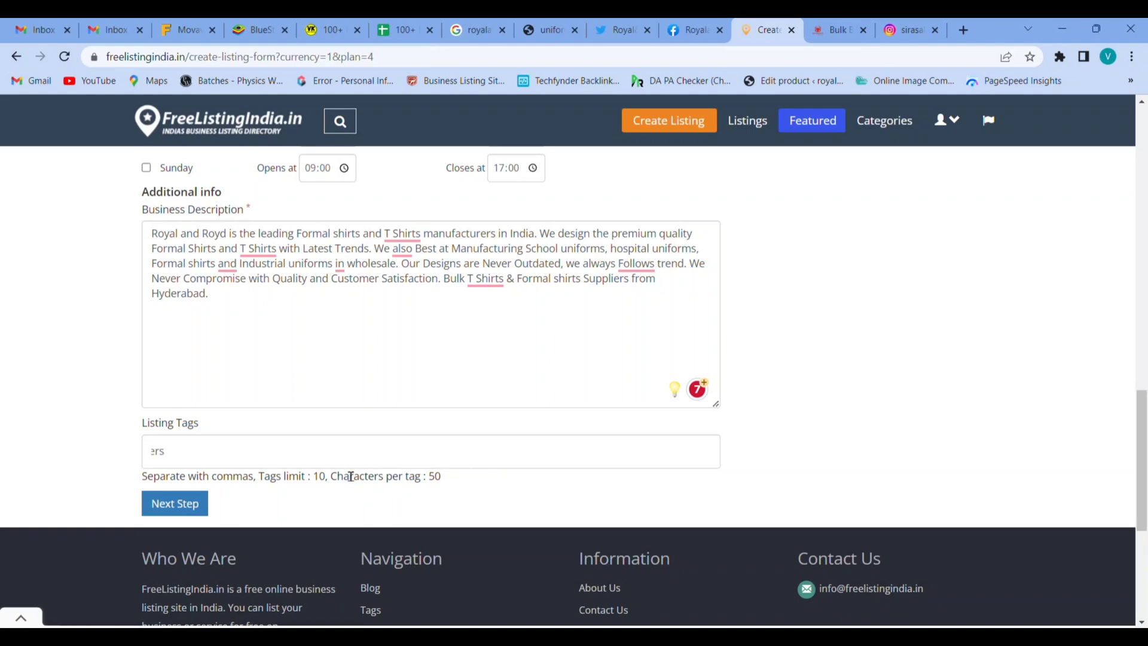
Accept Grammarly fixes: T-Shirts hyphens, 'manufacturer', 'We are also', 'the Latest', 'the leading formal'
{"action": "mouse_move", "coordinate": [259, 248]}
{"action": "left_click", "coordinate": [267, 289]}
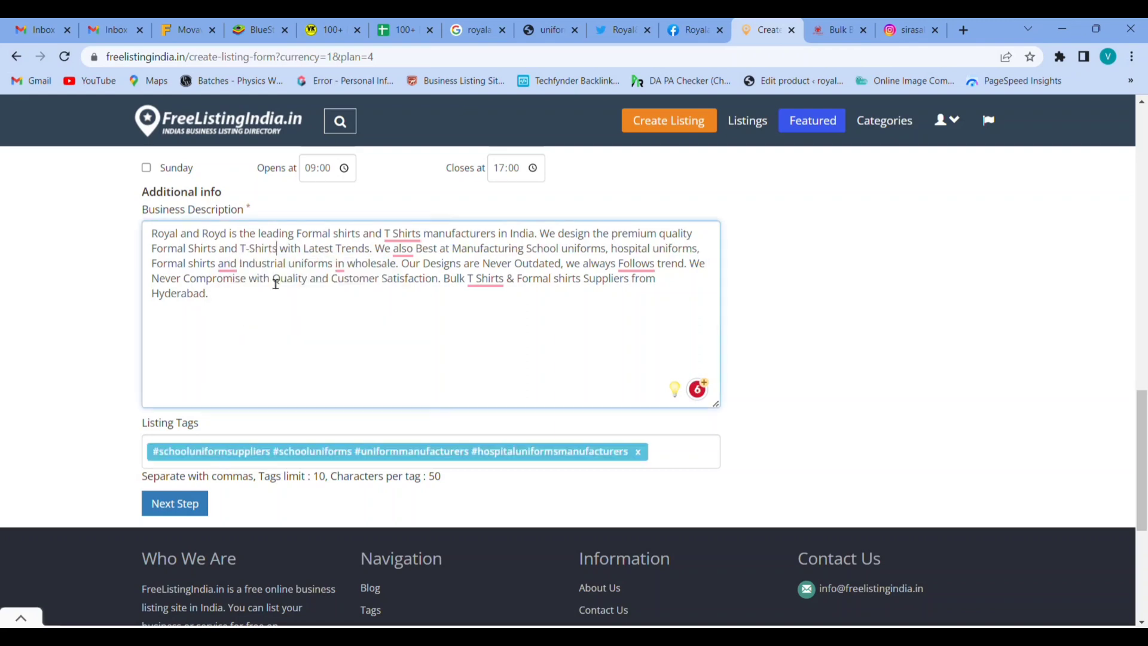
{"action": "left_click", "coordinate": [410, 275]}
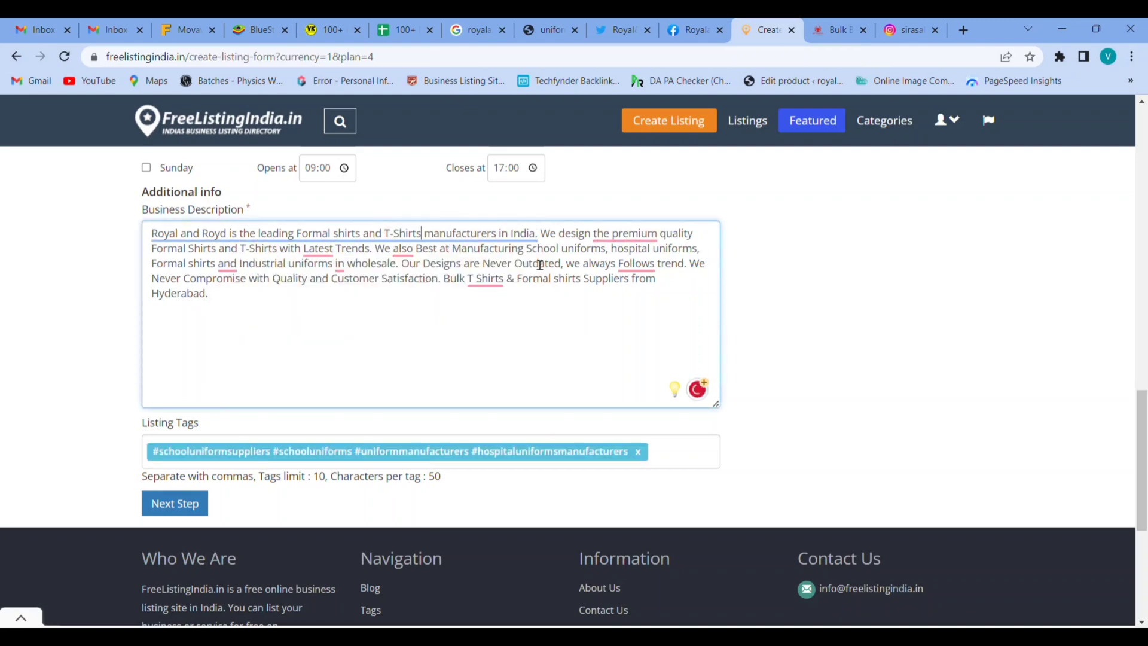
{"action": "left_click", "coordinate": [642, 279]}
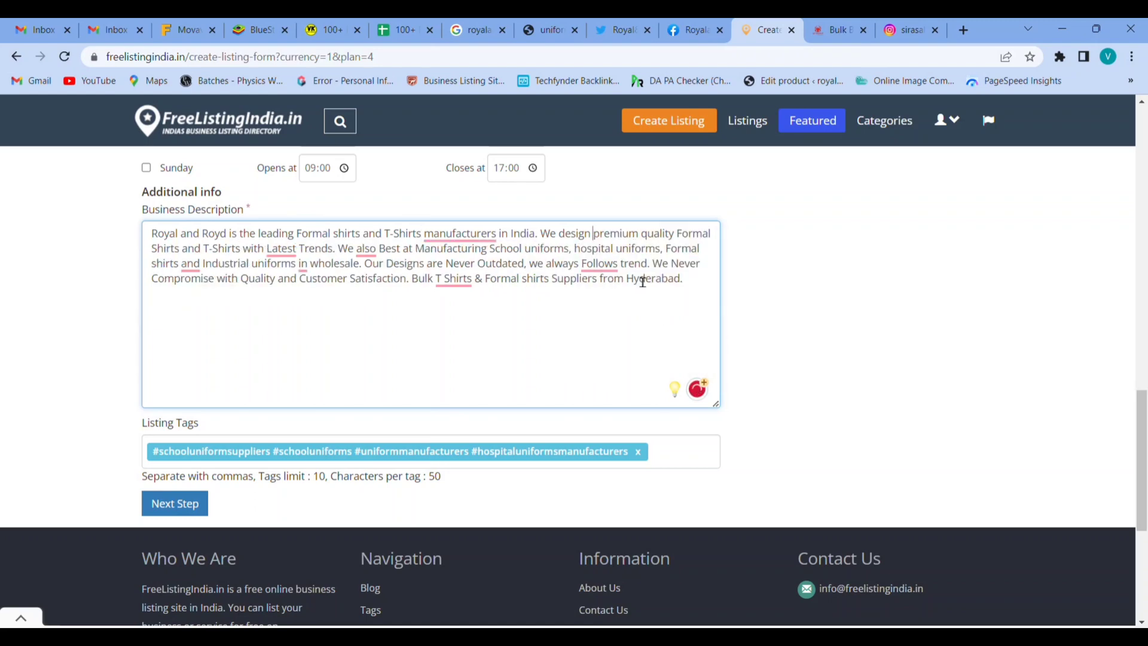
{"action": "left_click", "coordinate": [473, 277]}
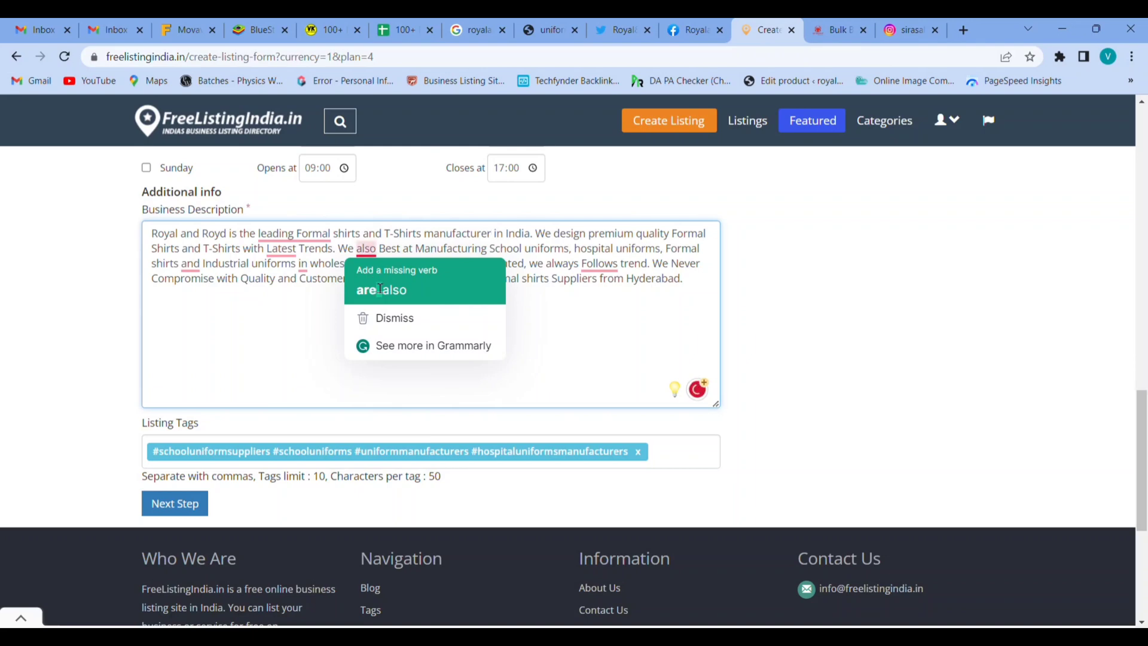
{"action": "left_click", "coordinate": [374, 288]}
{"action": "left_click", "coordinate": [307, 276]}
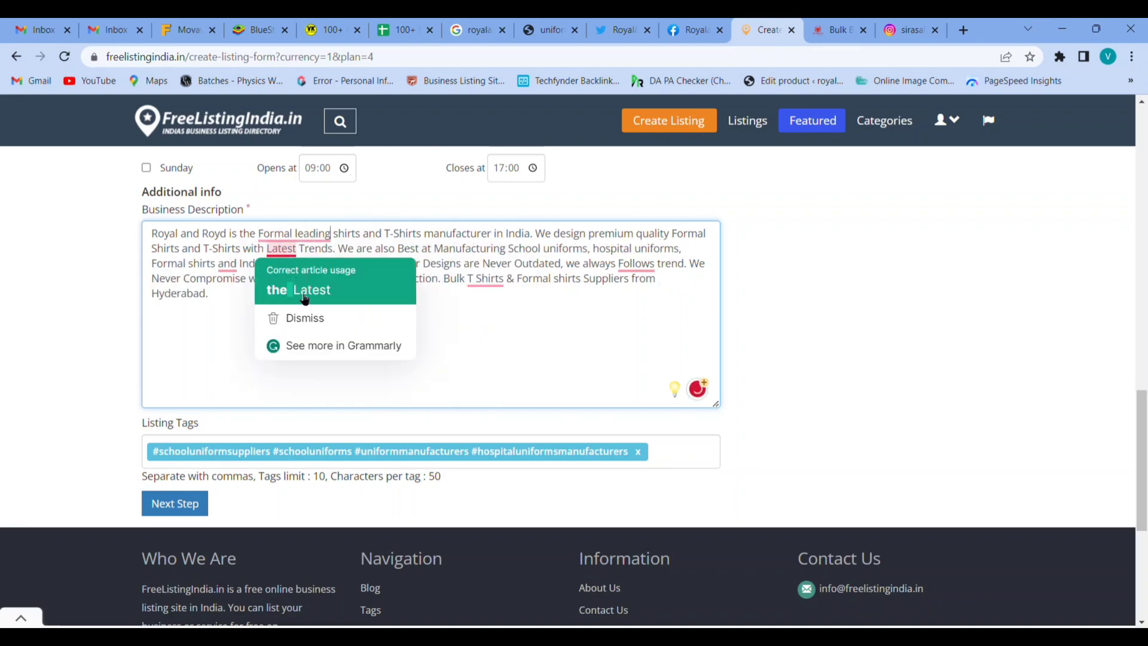
{"action": "left_click", "coordinate": [296, 291]}
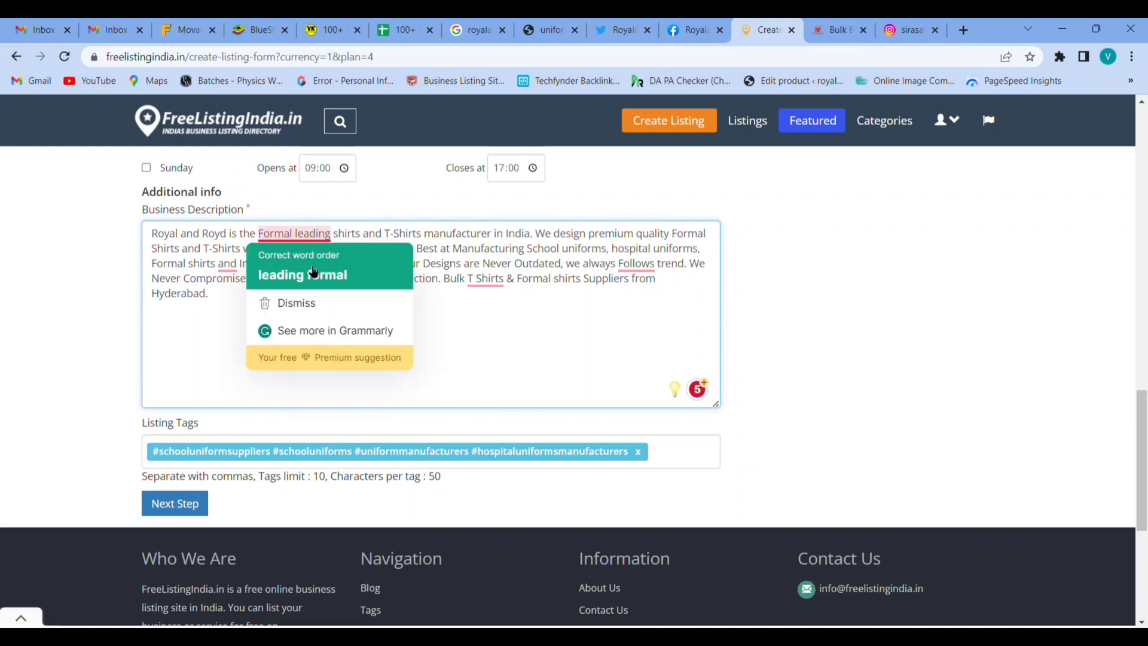
{"action": "left_click", "coordinate": [310, 273]}
Accept Grammarly fixes: comma before 'and Industrial uniforms', drop 'in', hyphenate T-Shirts, 'Follow'
{"action": "left_click", "coordinate": [227, 264]}
{"action": "left_click", "coordinate": [250, 302]}
{"action": "left_click", "coordinate": [349, 278]}
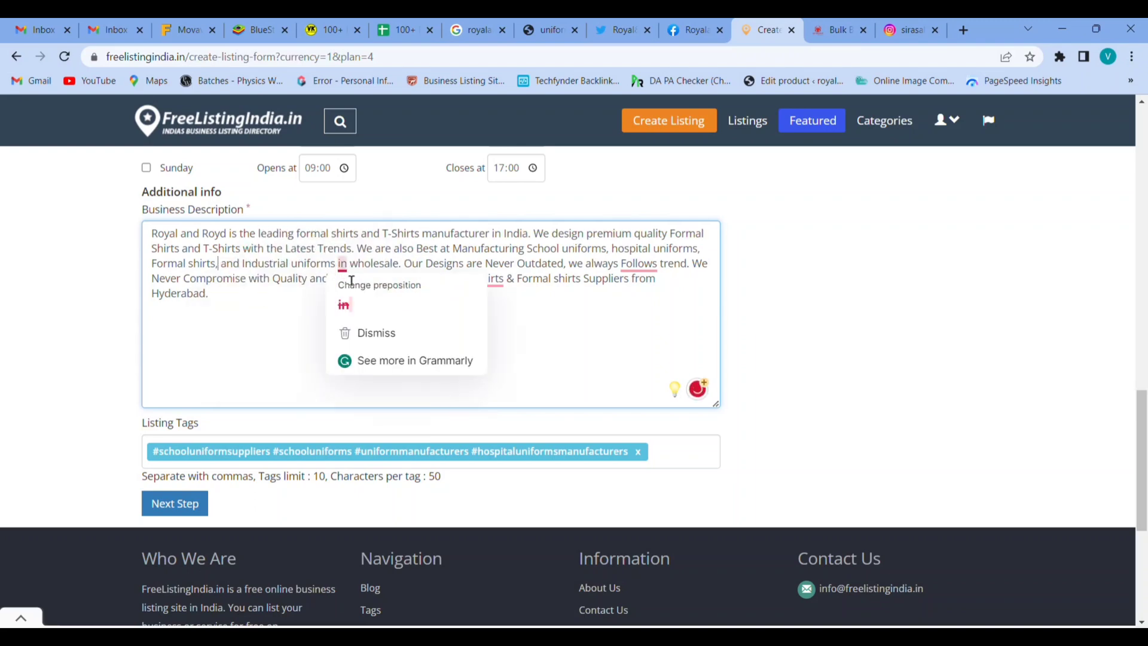
{"action": "left_click", "coordinate": [347, 300]}
{"action": "left_click", "coordinate": [484, 285]}
{"action": "left_click", "coordinate": [496, 309]}
{"action": "left_click", "coordinate": [626, 264]}
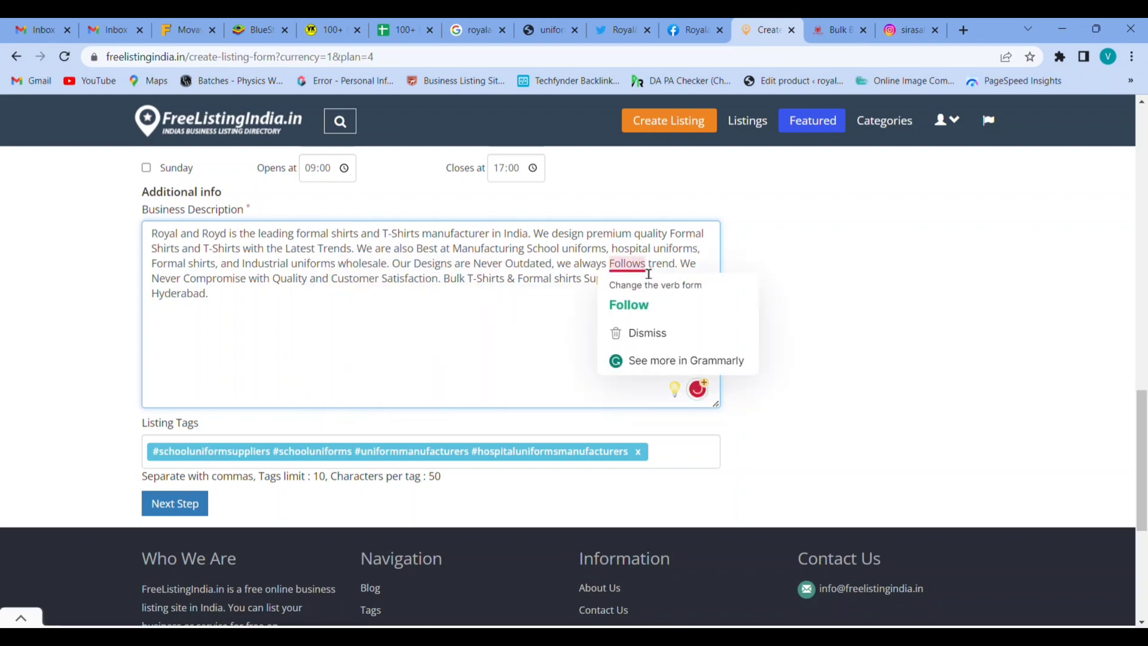
{"action": "left_click", "coordinate": [648, 311]}
{"action": "scroll", "coordinate": [516, 369], "scroll_direction": "down", "scroll_amount": 1}
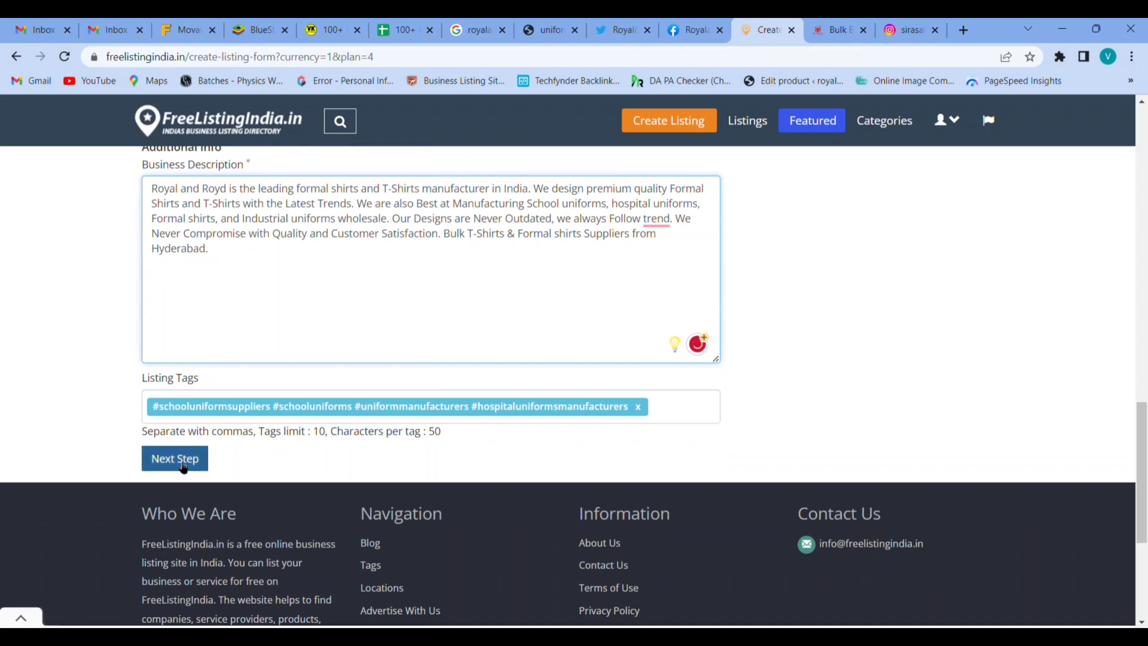
Submit the listing, return to its order summary (order 888194), and go to My Listings
{"action": "left_click", "coordinate": [180, 461]}
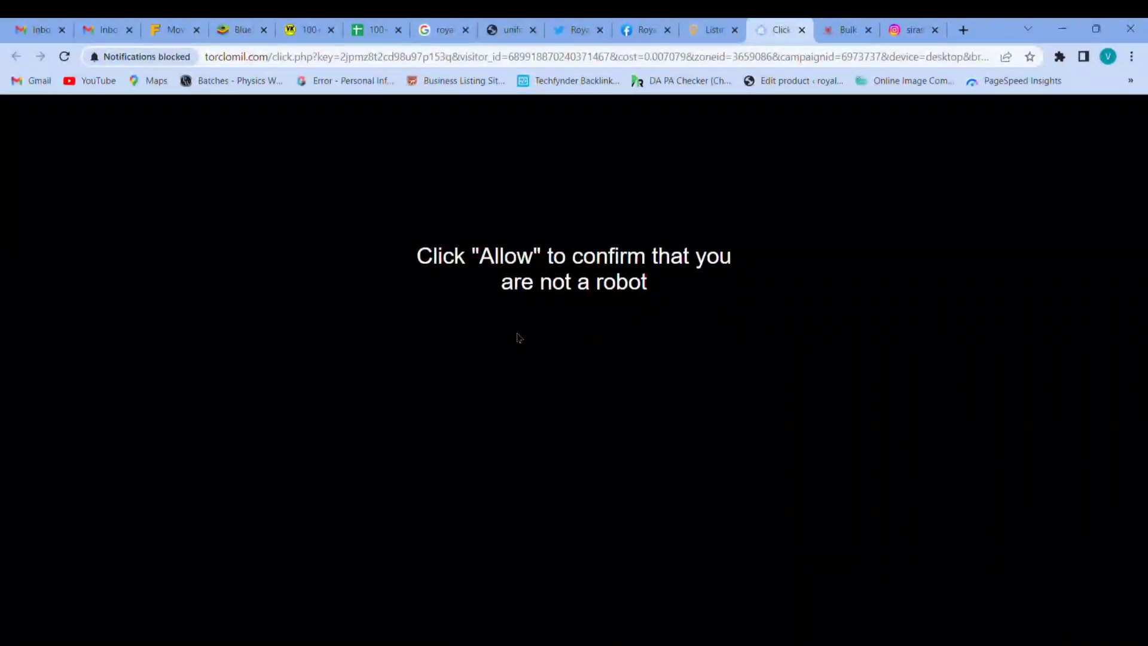
{"action": "left_click", "coordinate": [710, 29]}
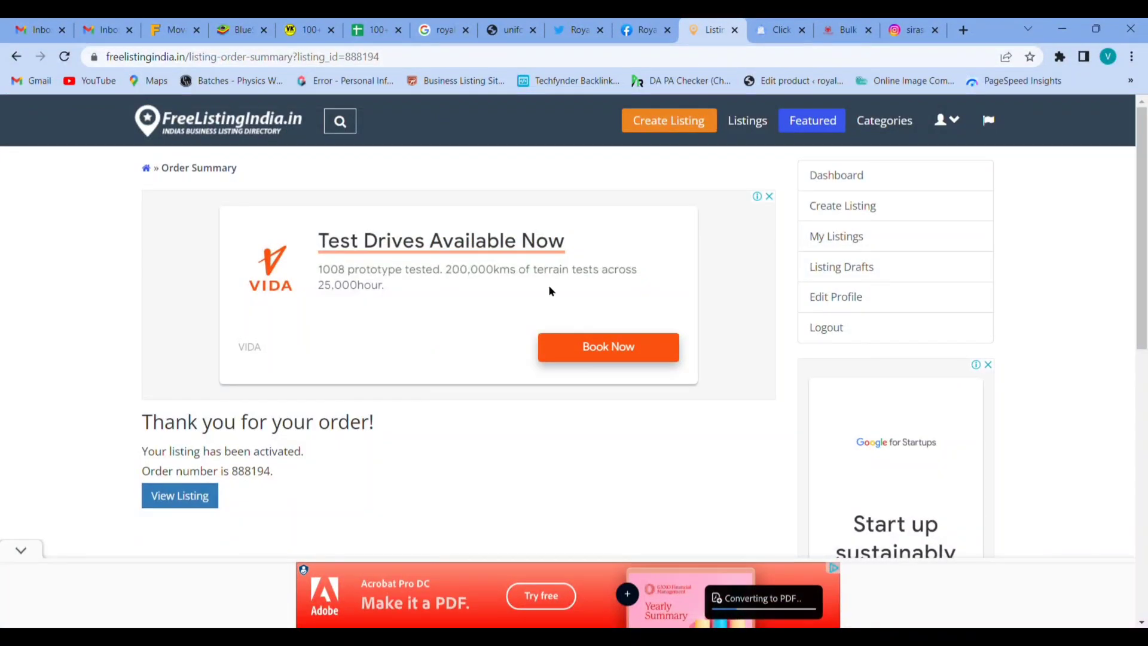
{"action": "left_click", "coordinate": [948, 122]}
{"action": "left_click", "coordinate": [821, 244]}
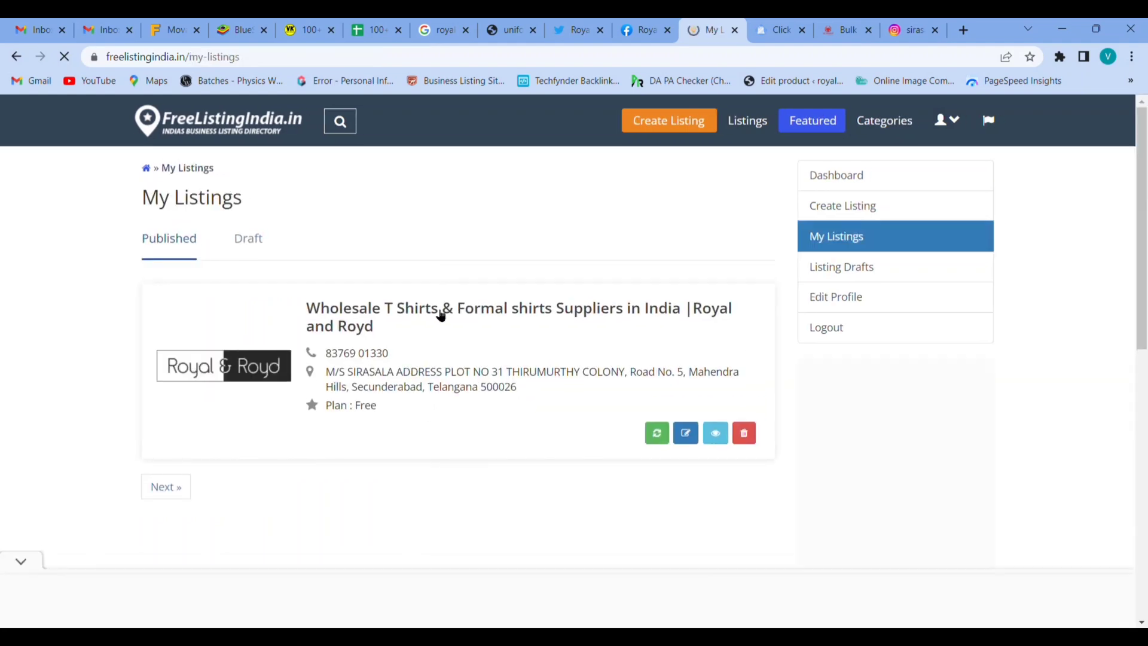
Review the published Royal and Royd listing page, then browse the Business Listings directory
{"action": "left_click", "coordinate": [440, 314]}
{"action": "scroll", "coordinate": [320, 437], "scroll_direction": "down", "scroll_amount": 1}
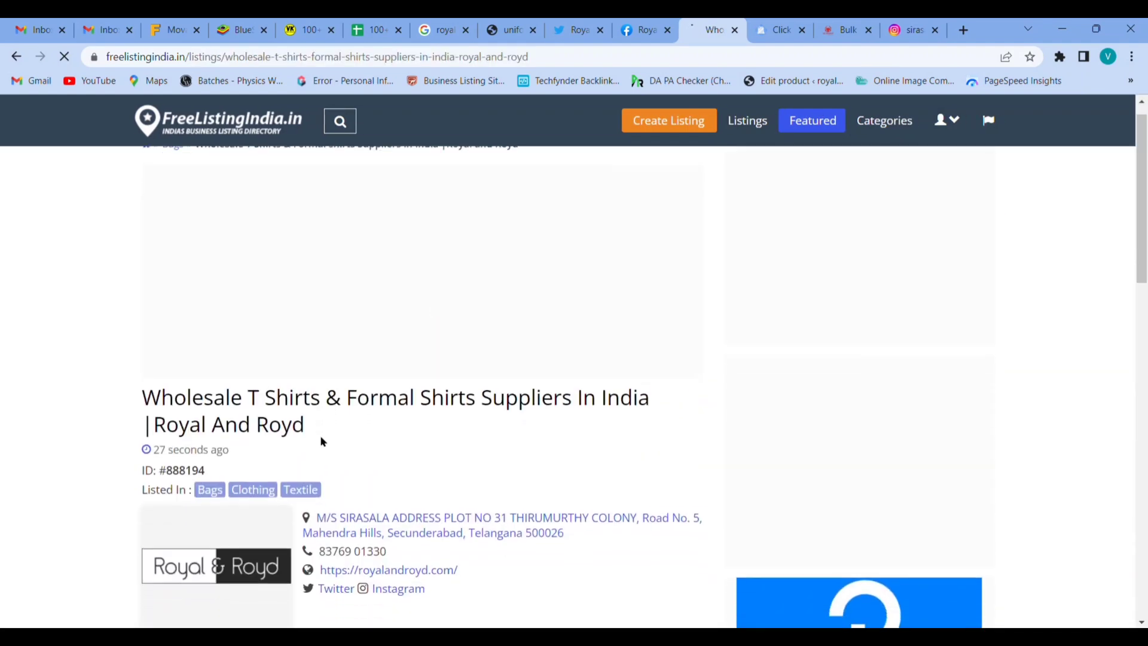
{"action": "scroll", "coordinate": [320, 438], "scroll_direction": "down", "scroll_amount": 2}
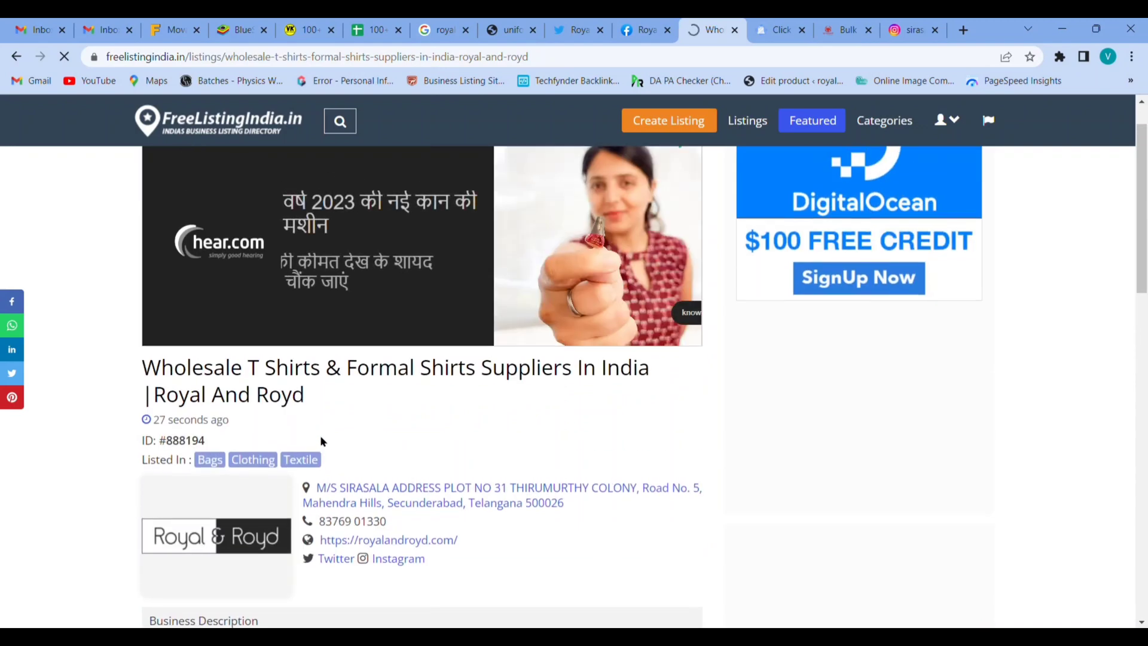
{"action": "scroll", "coordinate": [398, 414], "scroll_direction": "down", "scroll_amount": 3}
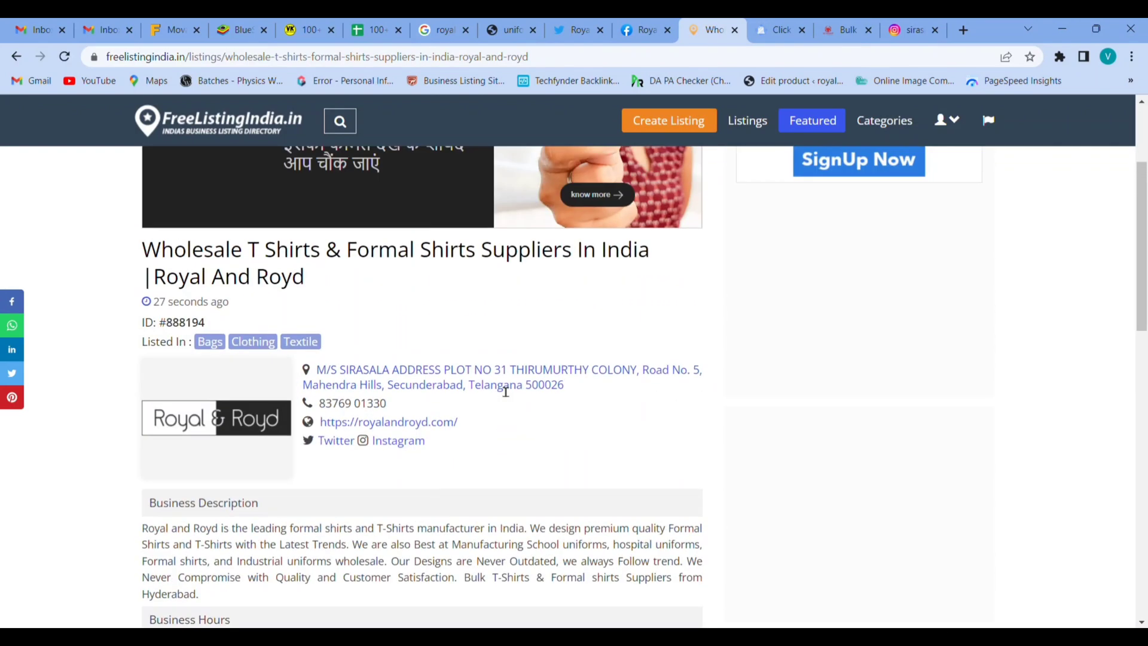
{"action": "scroll", "coordinate": [533, 419], "scroll_direction": "up", "scroll_amount": 3}
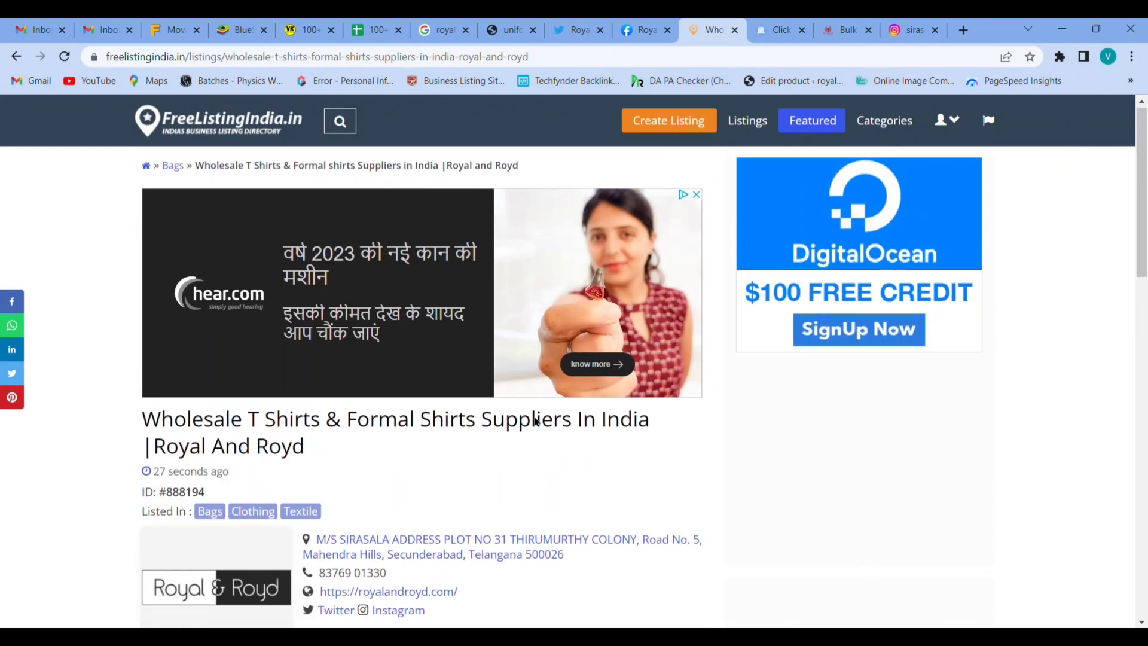
{"action": "left_click", "coordinate": [756, 131]}
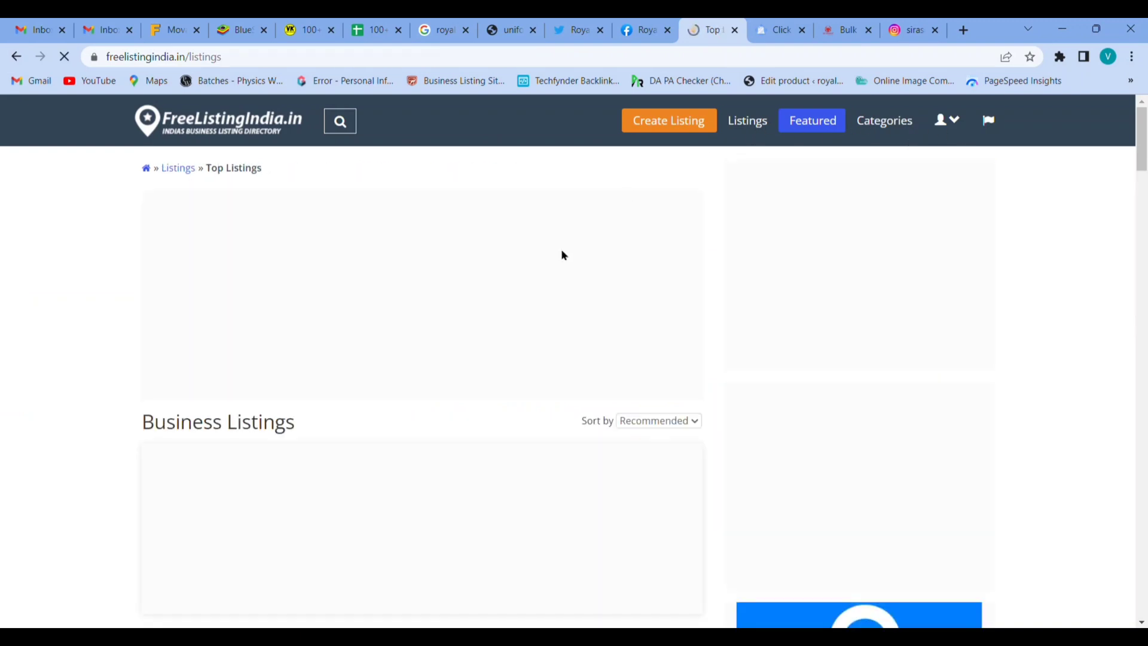
{"action": "scroll", "coordinate": [562, 252], "scroll_direction": "down", "scroll_amount": 2}
{"action": "scroll", "coordinate": [561, 248], "scroll_direction": "down", "scroll_amount": 3}
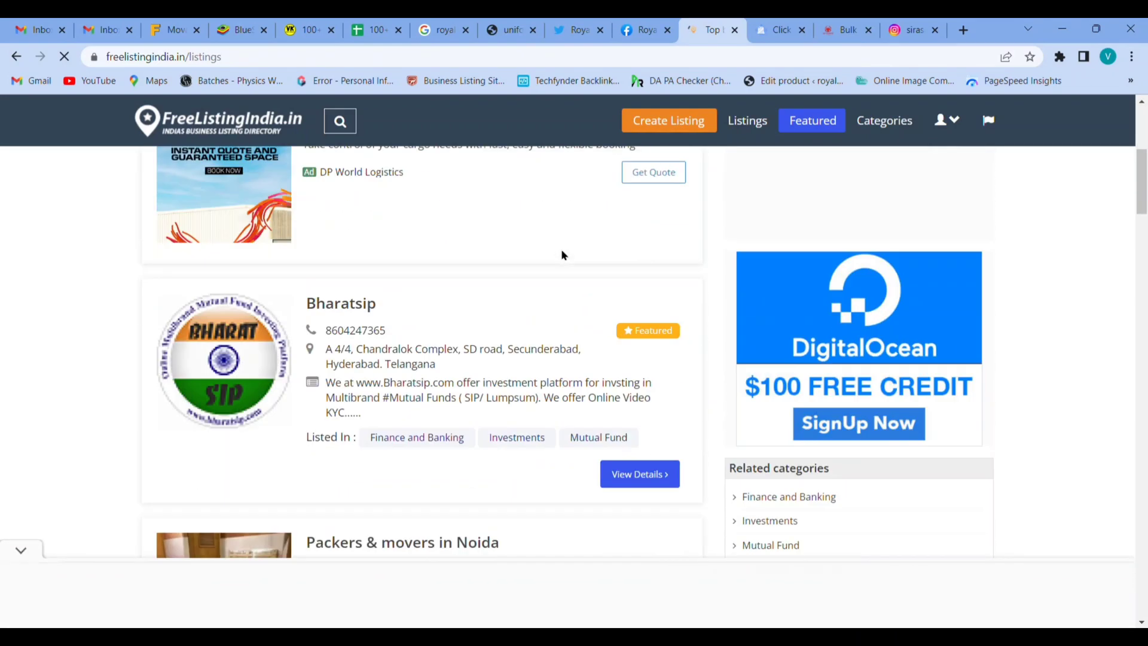
{"action": "scroll", "coordinate": [561, 249], "scroll_direction": "down", "scroll_amount": 3}
{"action": "scroll", "coordinate": [560, 248], "scroll_direction": "down", "scroll_amount": 2}
{"action": "scroll", "coordinate": [561, 248], "scroll_direction": "down", "scroll_amount": 3}
{"action": "scroll", "coordinate": [560, 249], "scroll_direction": "down", "scroll_amount": 1}
{"action": "scroll", "coordinate": [569, 259], "scroll_direction": "down", "scroll_amount": 5}
{"action": "scroll", "coordinate": [569, 258], "scroll_direction": "down", "scroll_amount": 5}
{"action": "scroll", "coordinate": [561, 249], "scroll_direction": "down", "scroll_amount": 2}
{"action": "scroll", "coordinate": [560, 249], "scroll_direction": "down", "scroll_amount": 3}
{"action": "scroll", "coordinate": [561, 248], "scroll_direction": "down", "scroll_amount": 3}
{"action": "scroll", "coordinate": [561, 248], "scroll_direction": "down", "scroll_amount": 2}
{"action": "scroll", "coordinate": [561, 249], "scroll_direction": "down", "scroll_amount": 3}
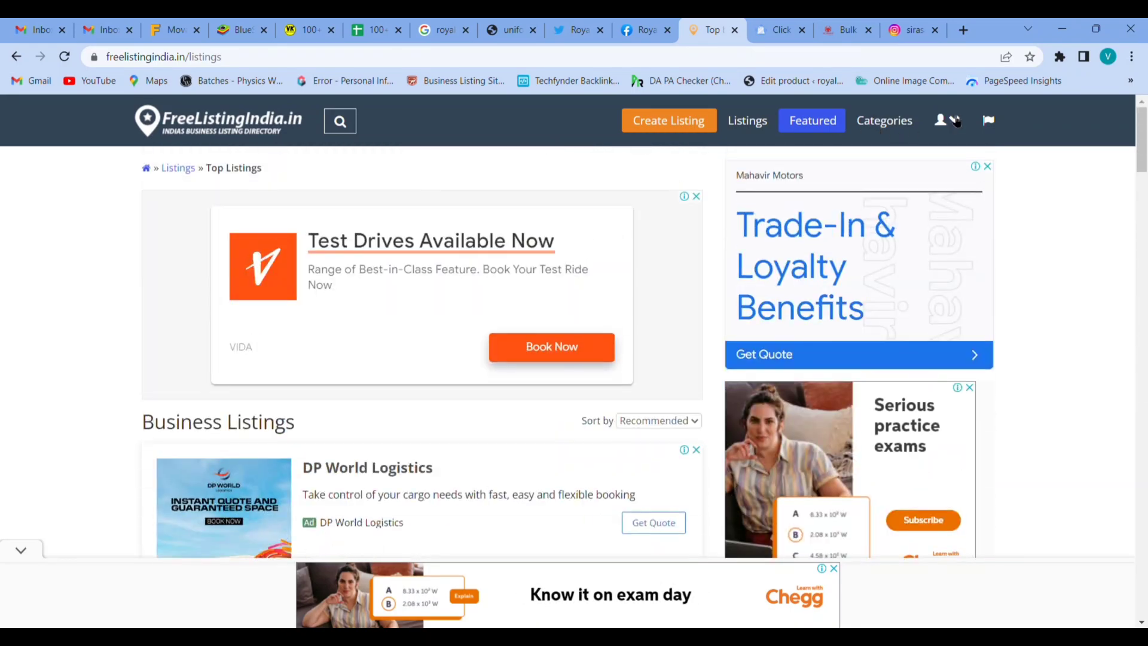
Reopen the Wholesale T Shirts & Formal Shirts Suppliers listing from My Listings
{"action": "left_click", "coordinate": [946, 121]}
{"action": "left_click", "coordinate": [815, 242]}
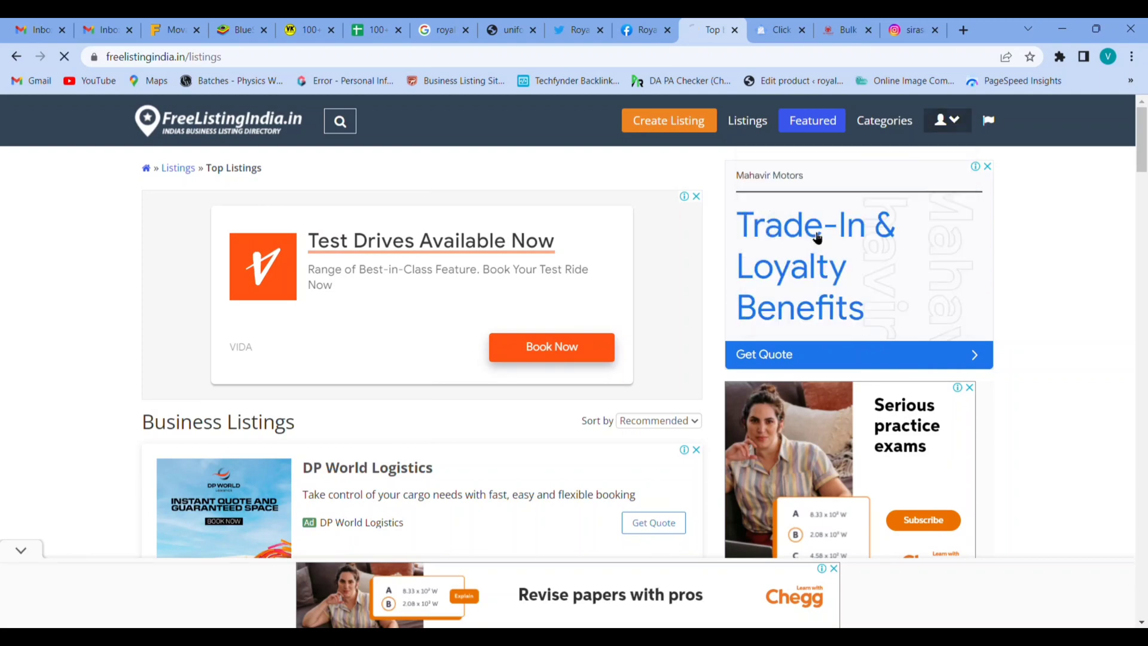
{"action": "scroll", "coordinate": [431, 314], "scroll_direction": "down", "scroll_amount": 1}
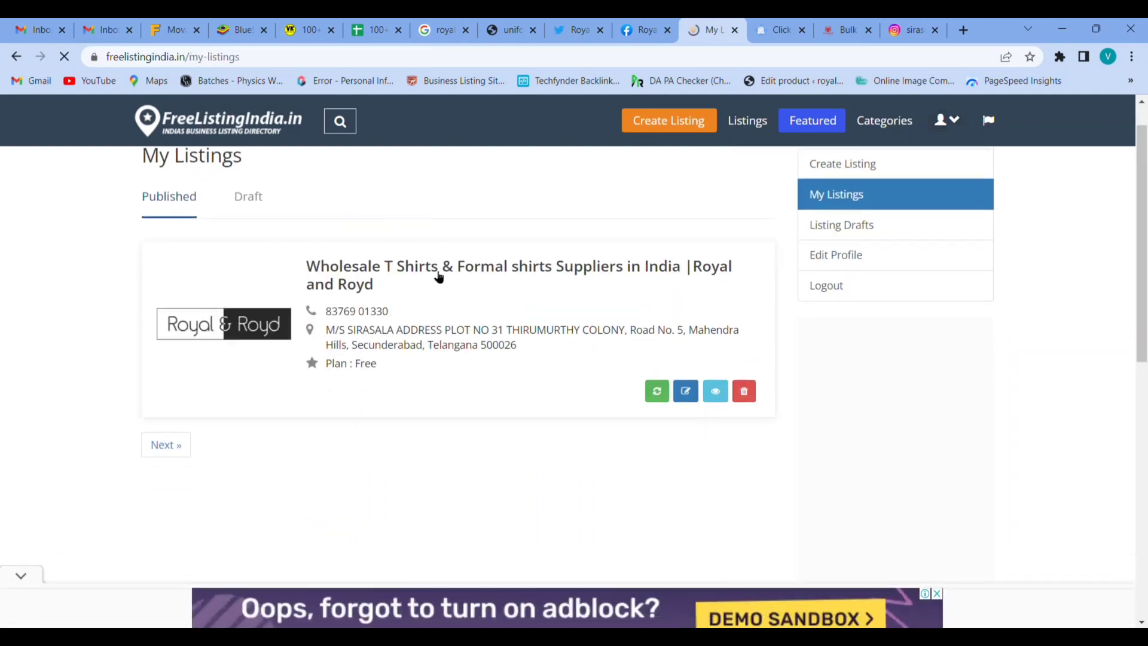
{"action": "left_click", "coordinate": [437, 276]}
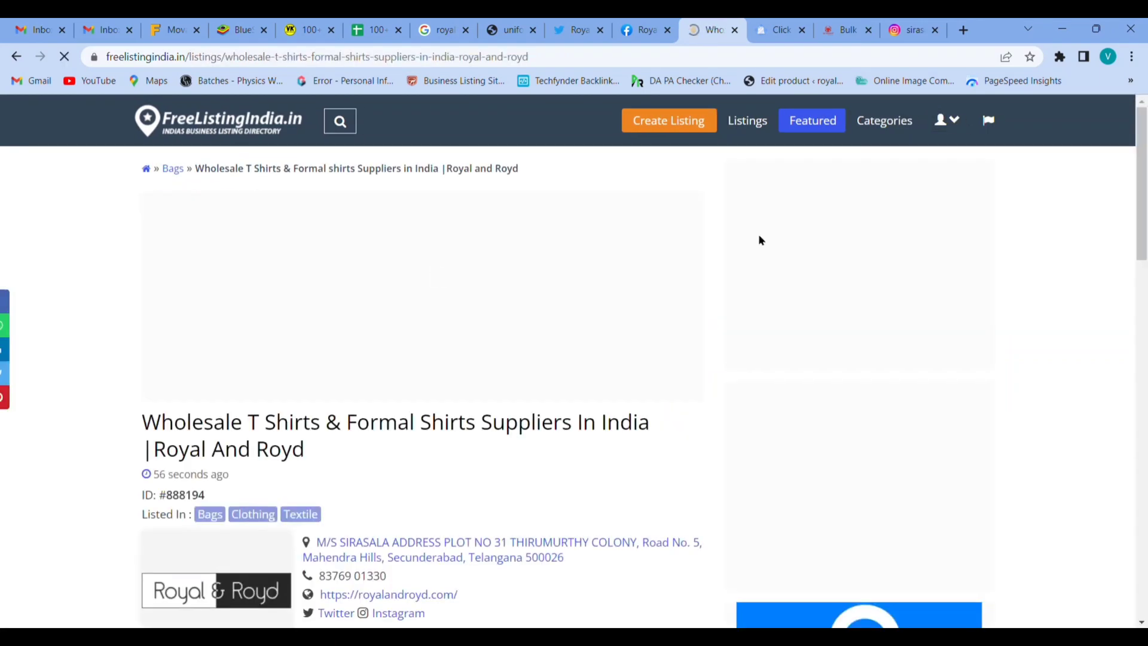